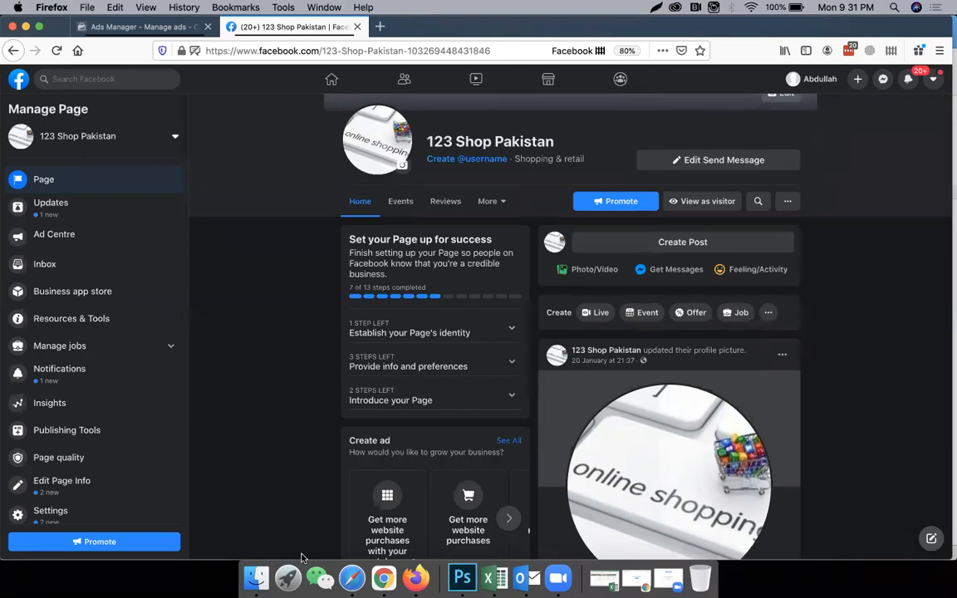
scroll(395, 378, up, 4)
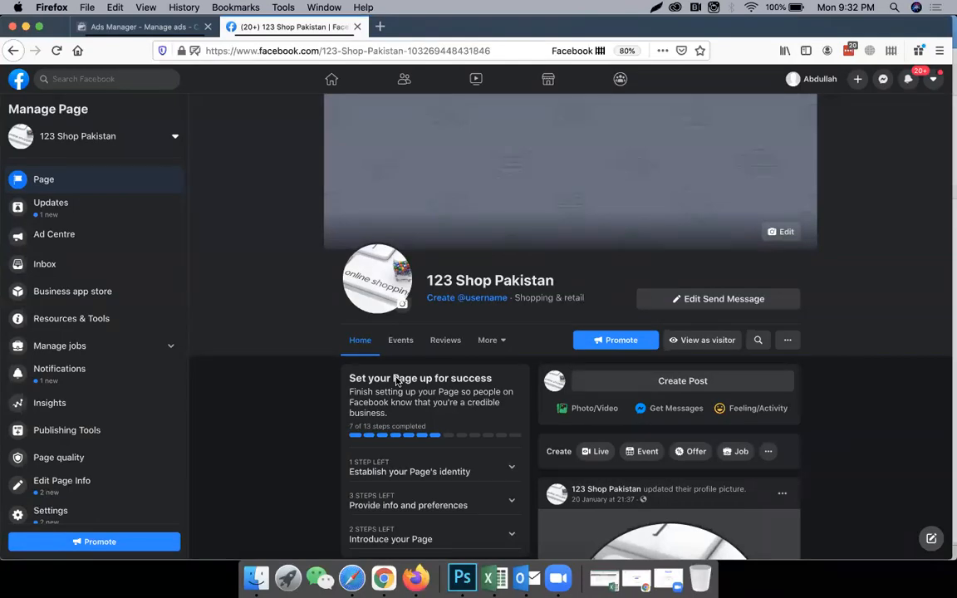
key(XF86MonBrightnessUp)
key(XF86MonBrightnessUp)
key(XF86MonBrightnessUp)
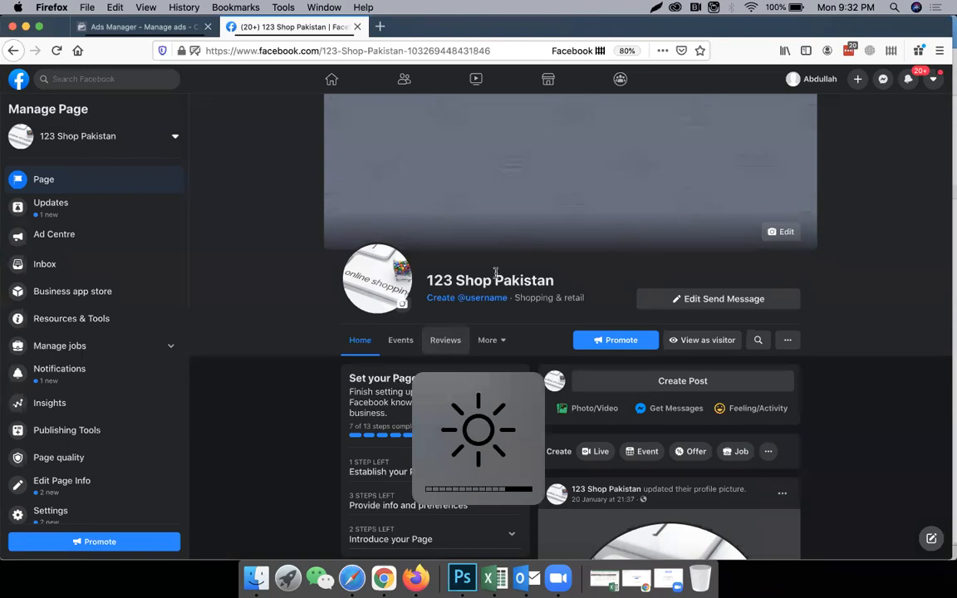
Open business.facebook.com in a new browser tab.
click(379, 27)
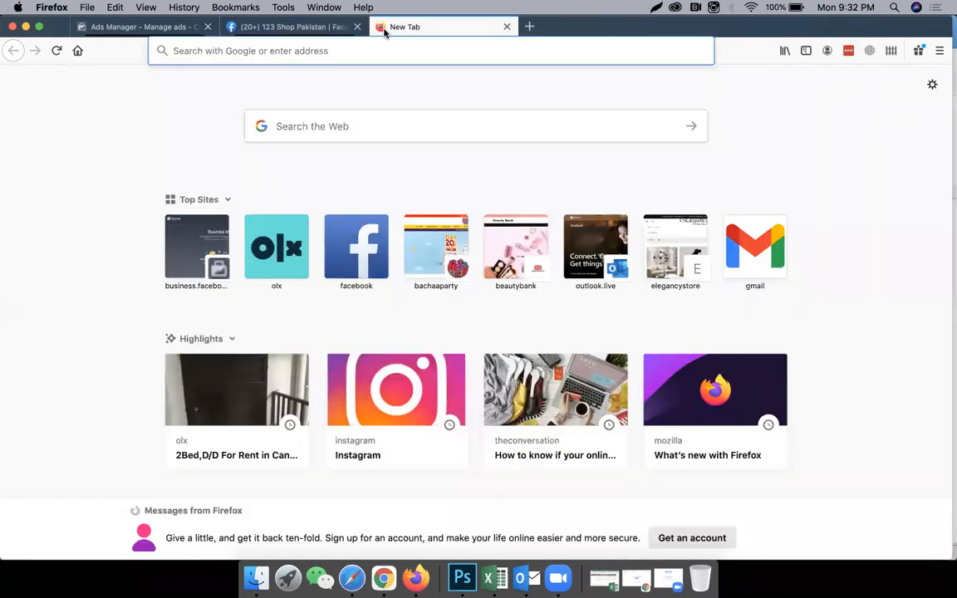
text(bu)
key(Right)
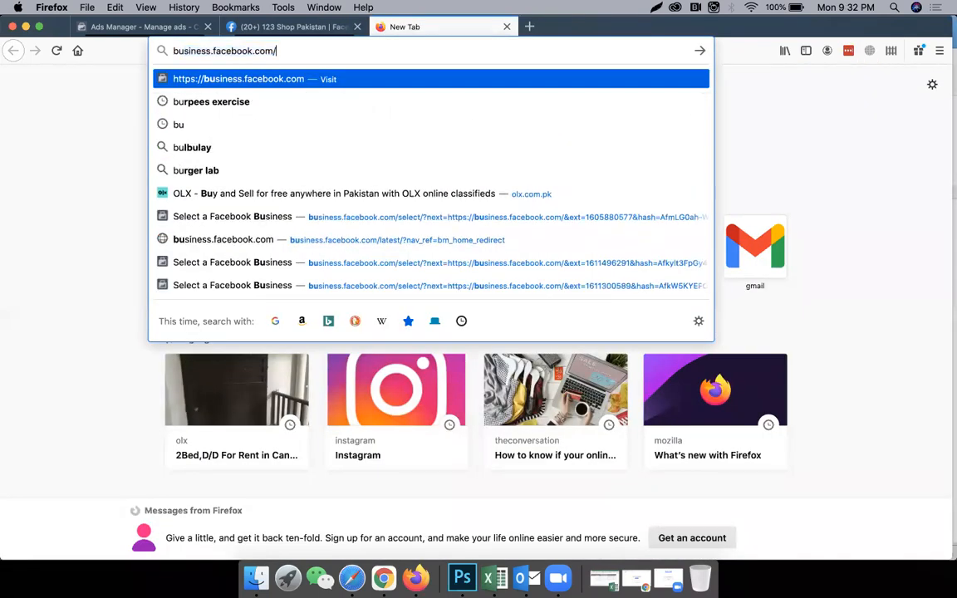
key(Return)
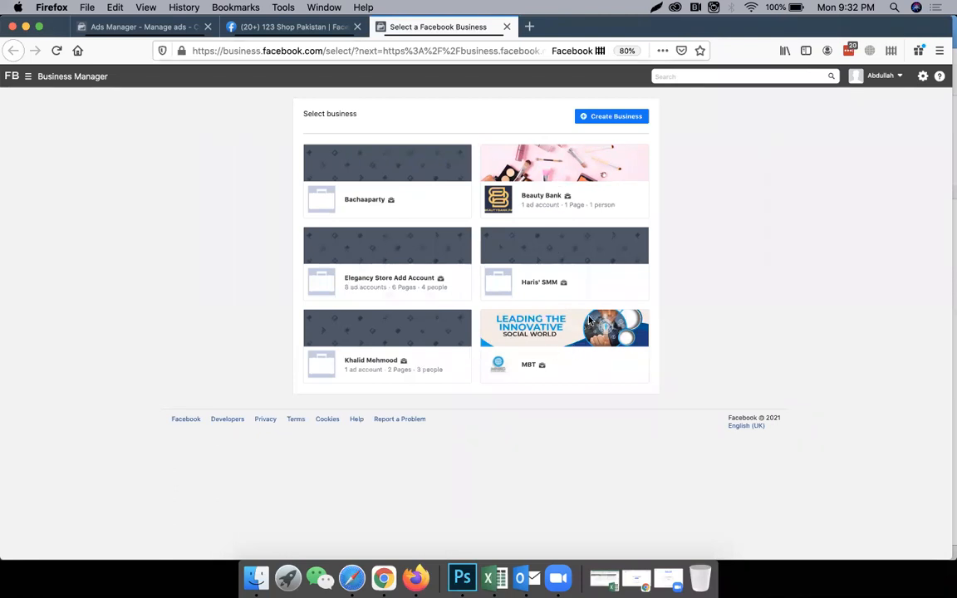
Start creating a business account and enter "Online Shopping Pakistan" as the business and account name.
click(603, 123)
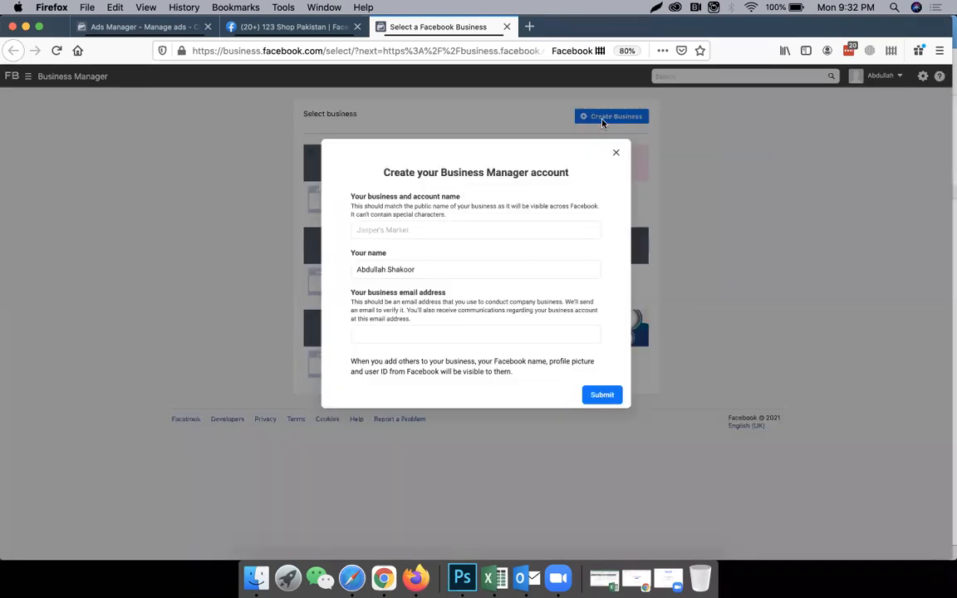
click(463, 229)
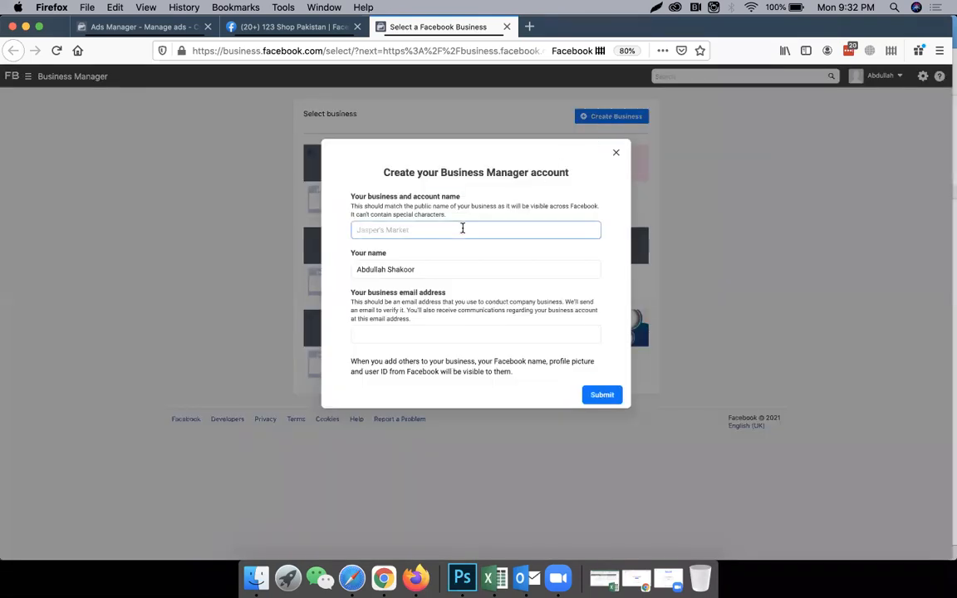
text(Online Shopping Pakistan)
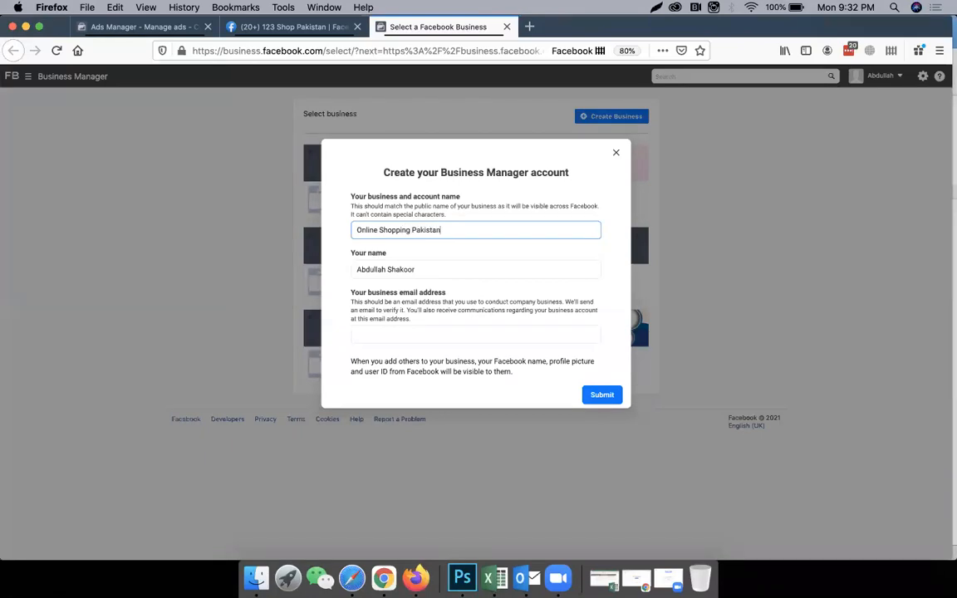
Replace the prefilled name with the owner's full name and enter the business email address in the account form.
click(400, 267)
key(super+a)
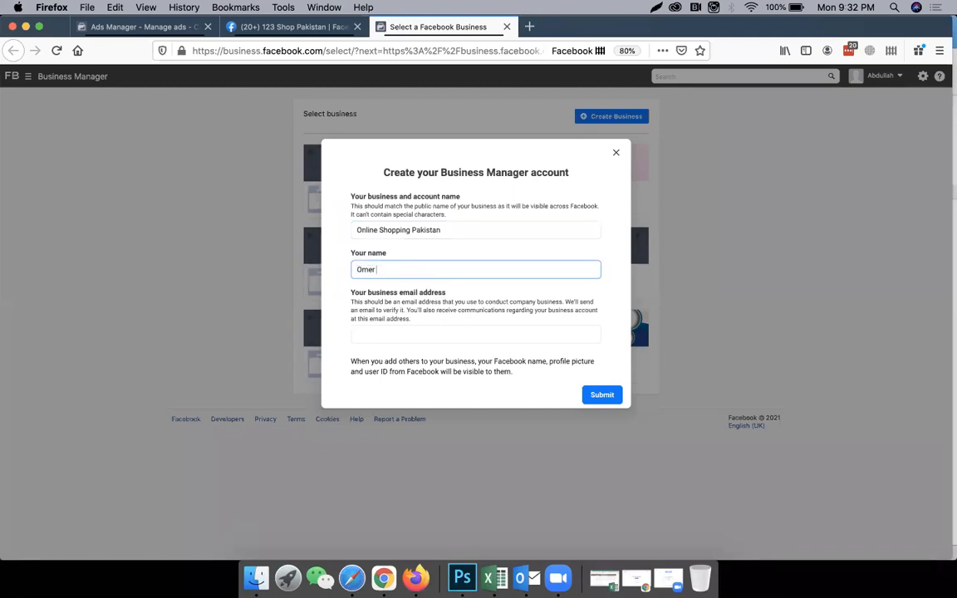
click(390, 332)
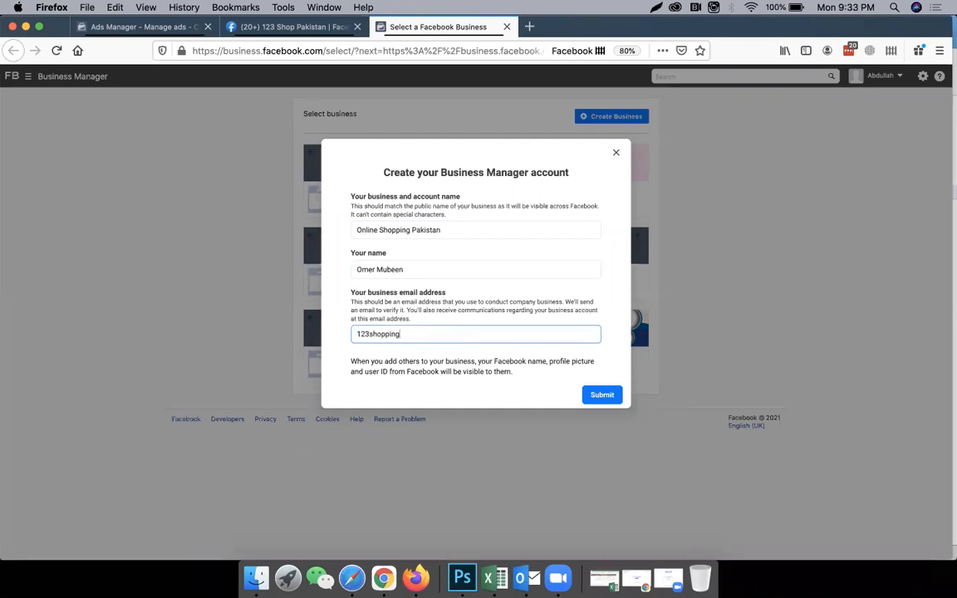
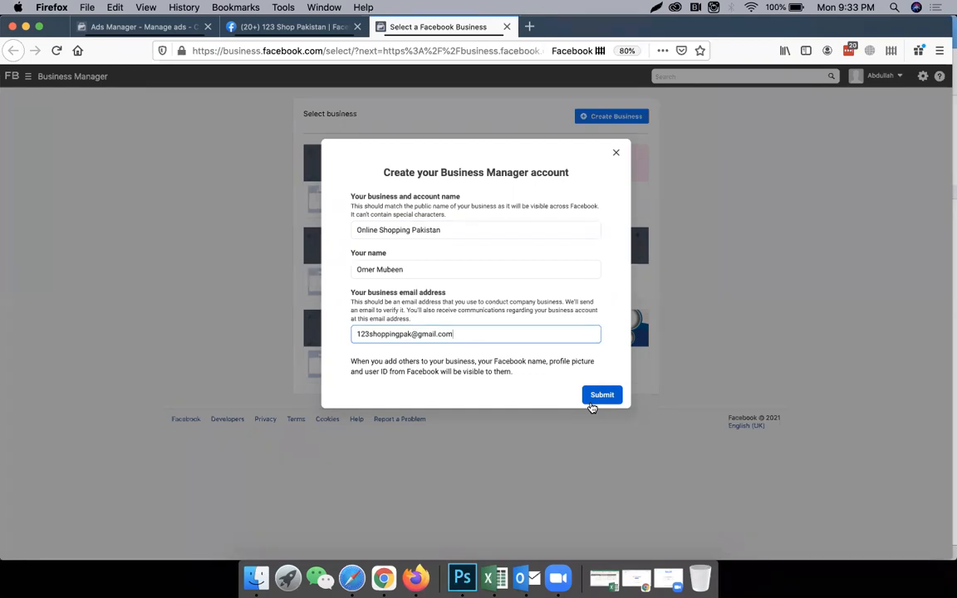
Return to the 123 Shop Pakistan page and open the Facebook profile's general account settings.
click(310, 28)
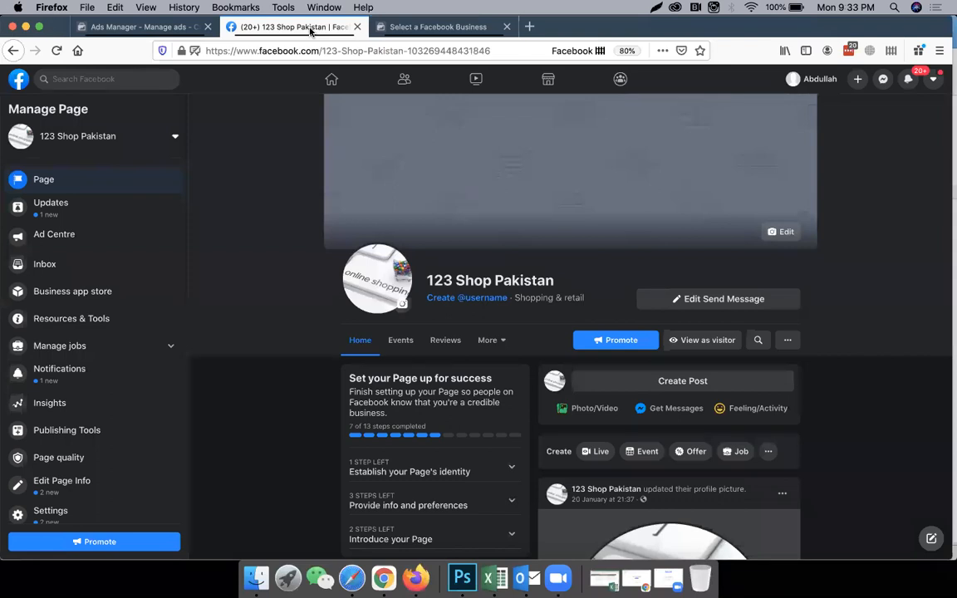
click(935, 82)
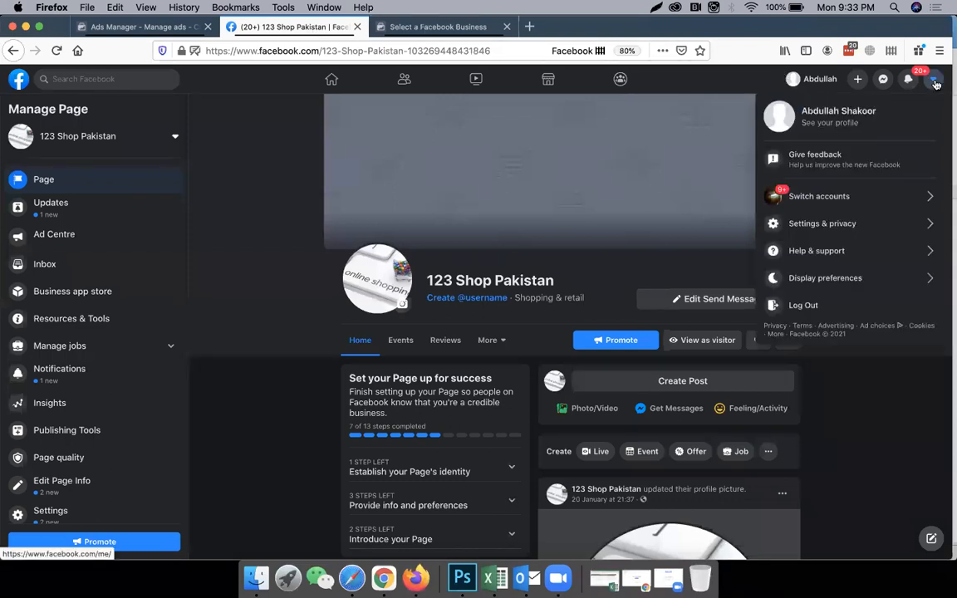
click(842, 224)
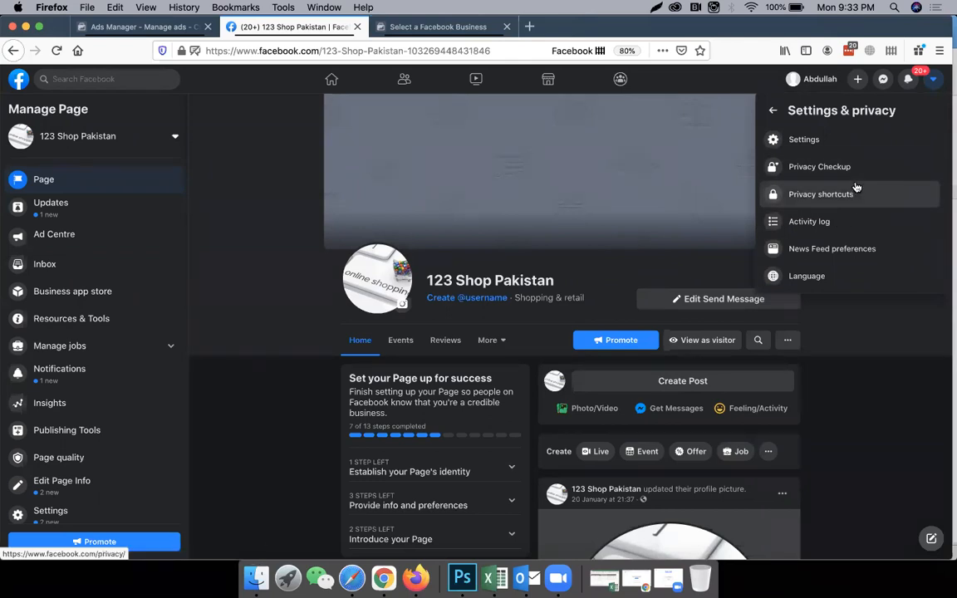
click(848, 142)
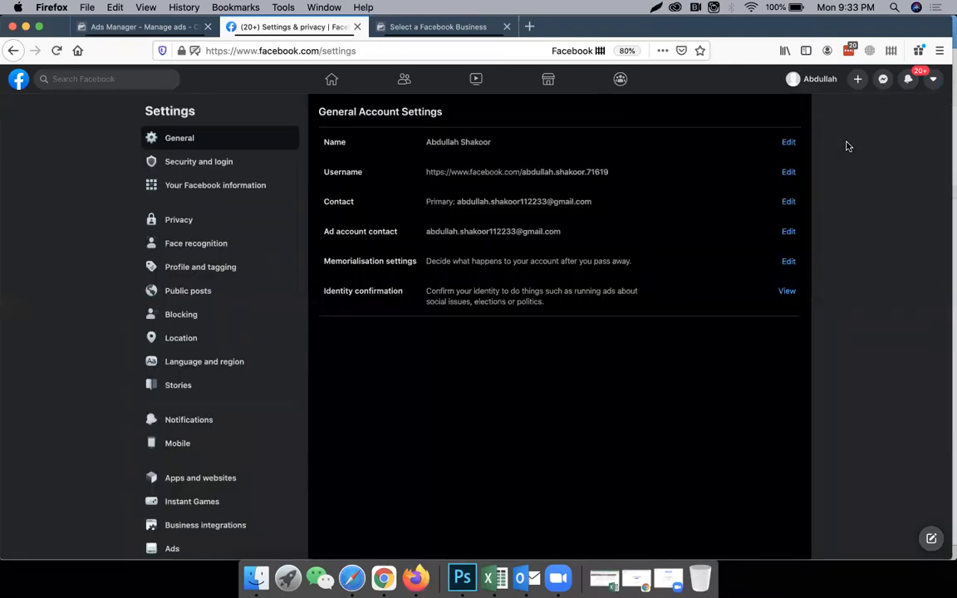
Review the account's privacy settings and the two-factor authentication section of the security and login settings.
click(210, 229)
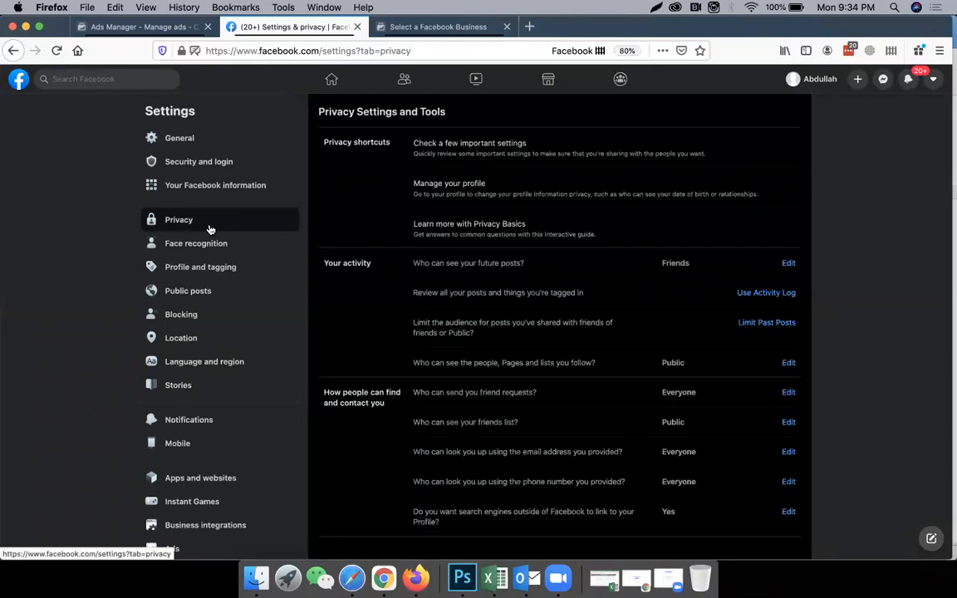
scroll(527, 306, down, 3)
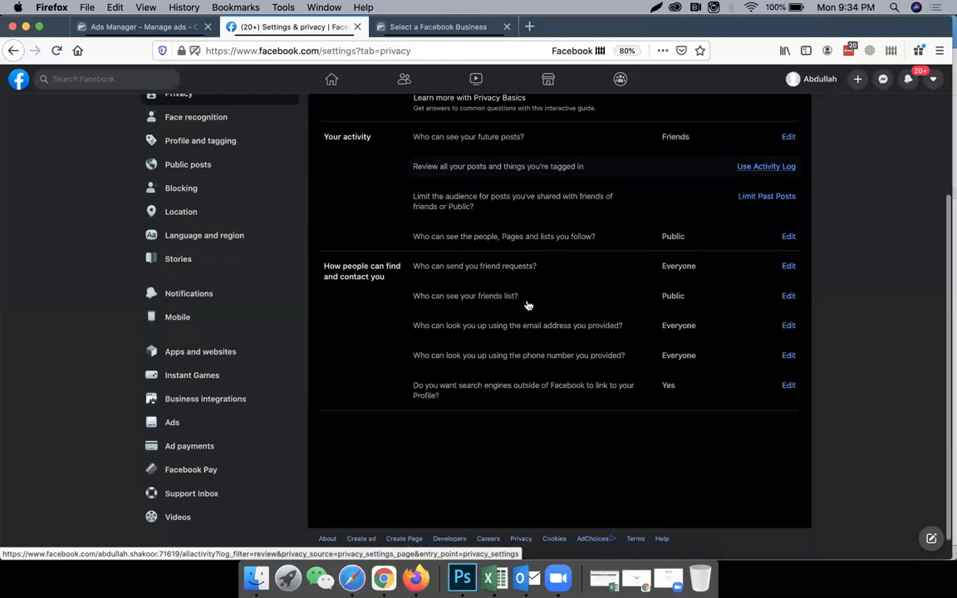
scroll(526, 305, up, 3)
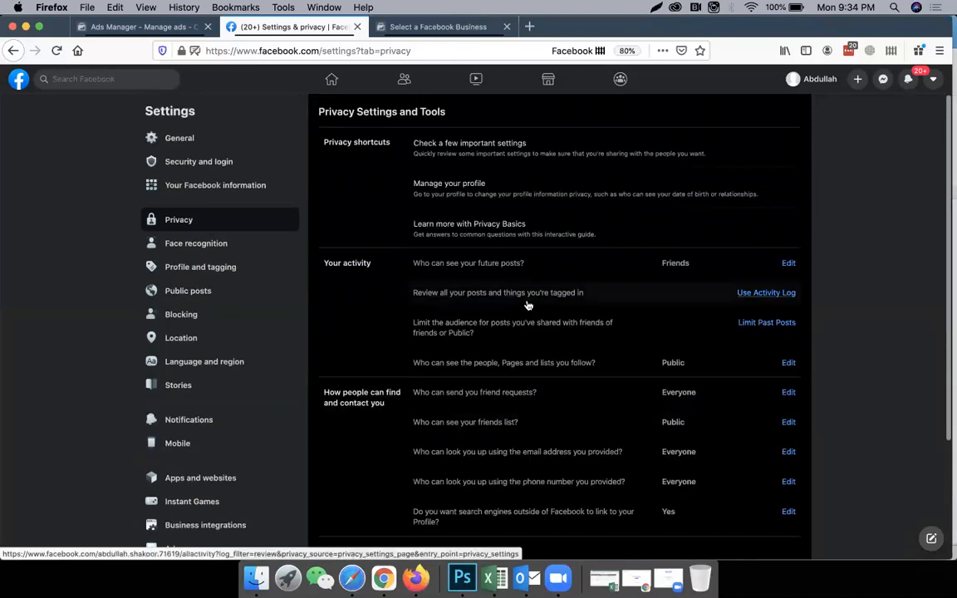
click(235, 163)
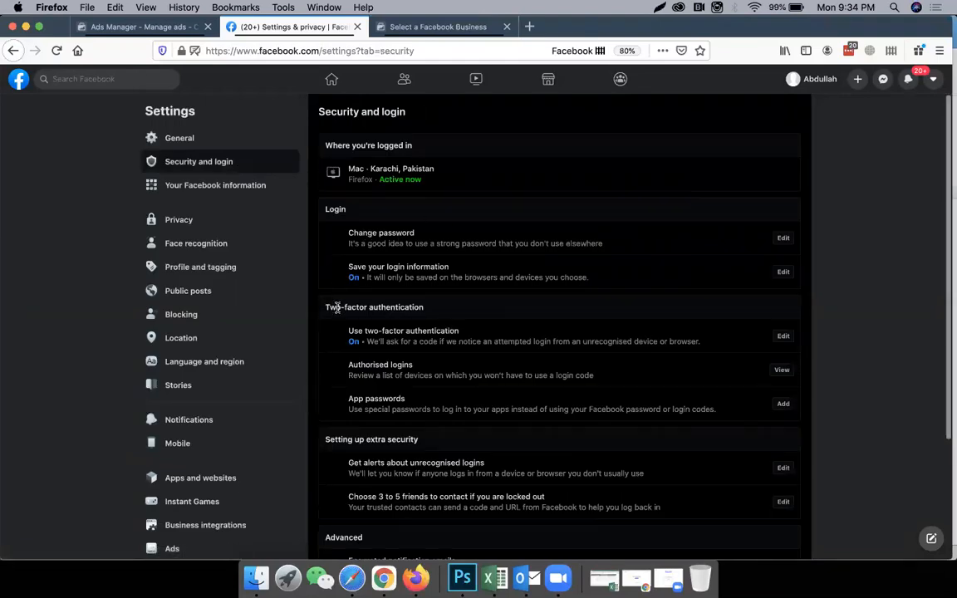
scroll(336, 303, down, 1)
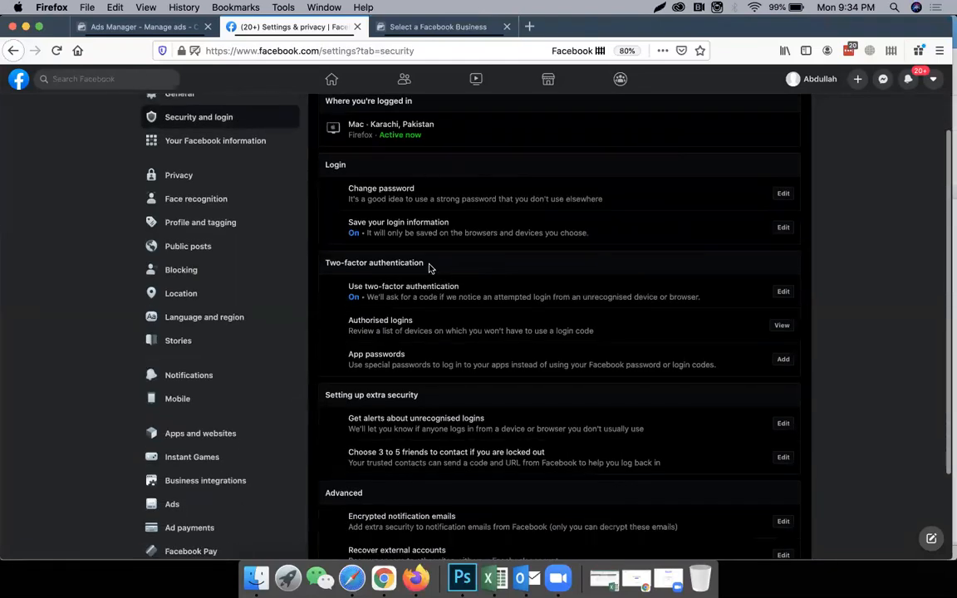
drag(429, 268, 343, 263)
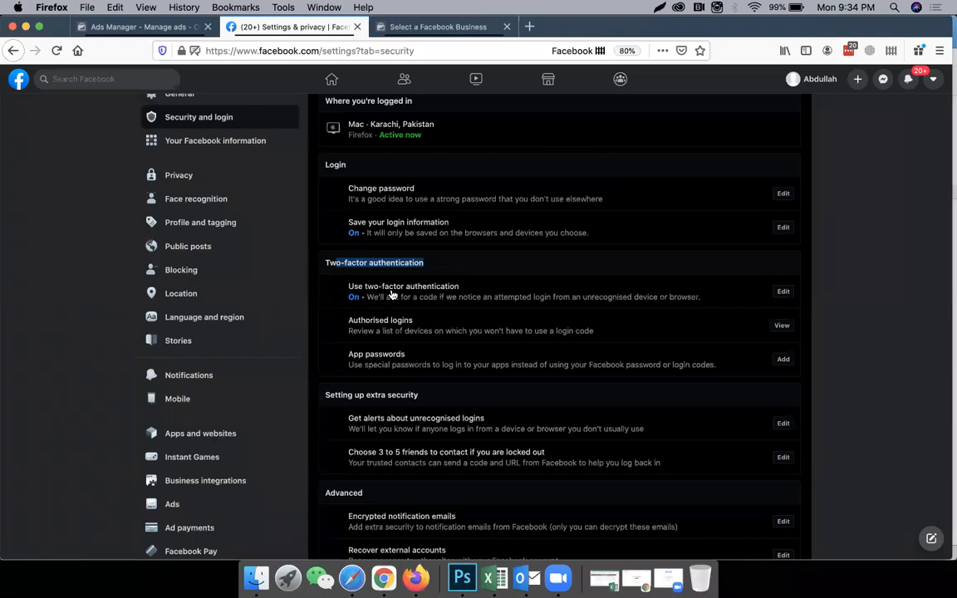
Open the two-factor authentication settings for editing, re-entering the account password from the saved logins to continue.
click(783, 293)
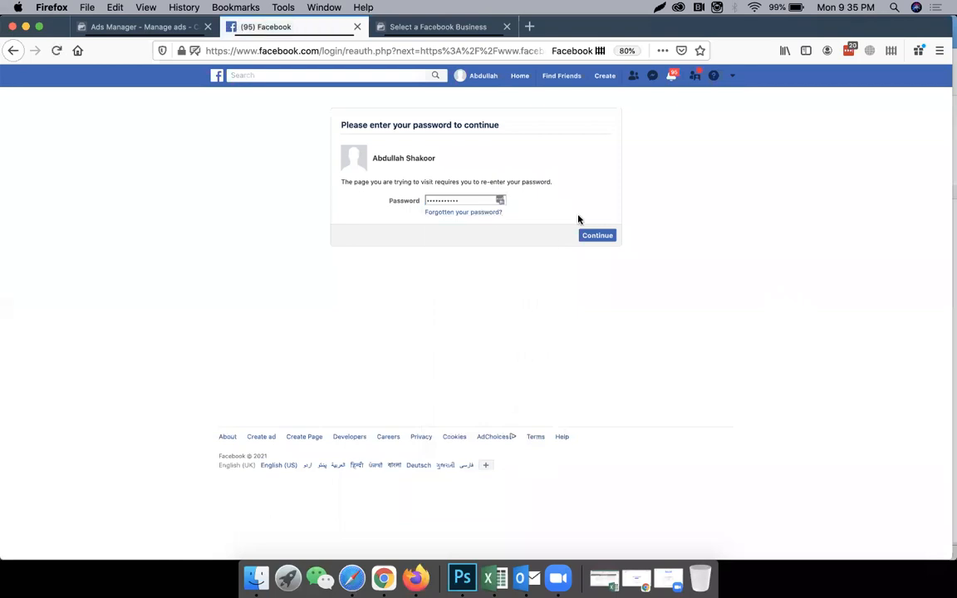
click(592, 236)
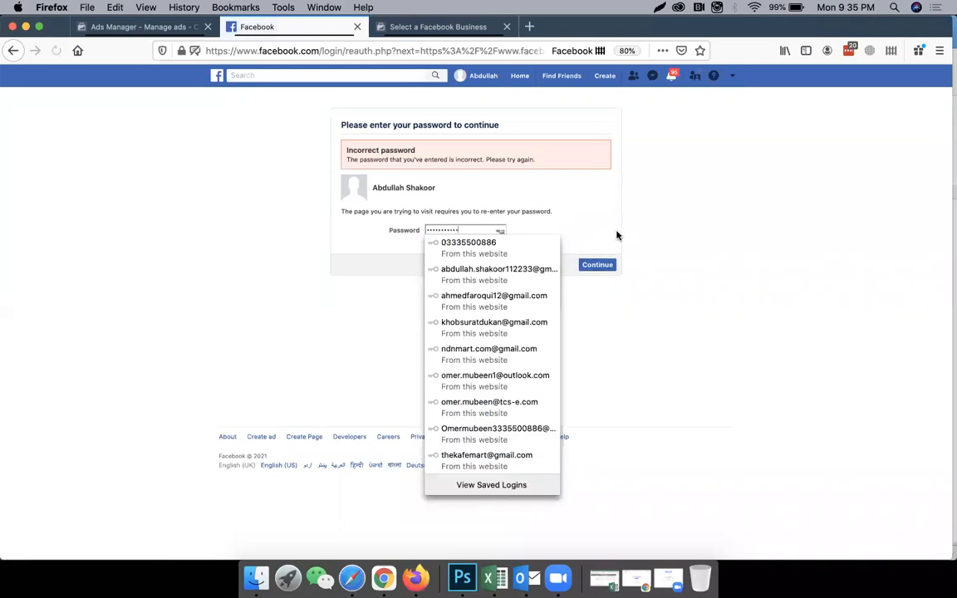
key(BackSpace)
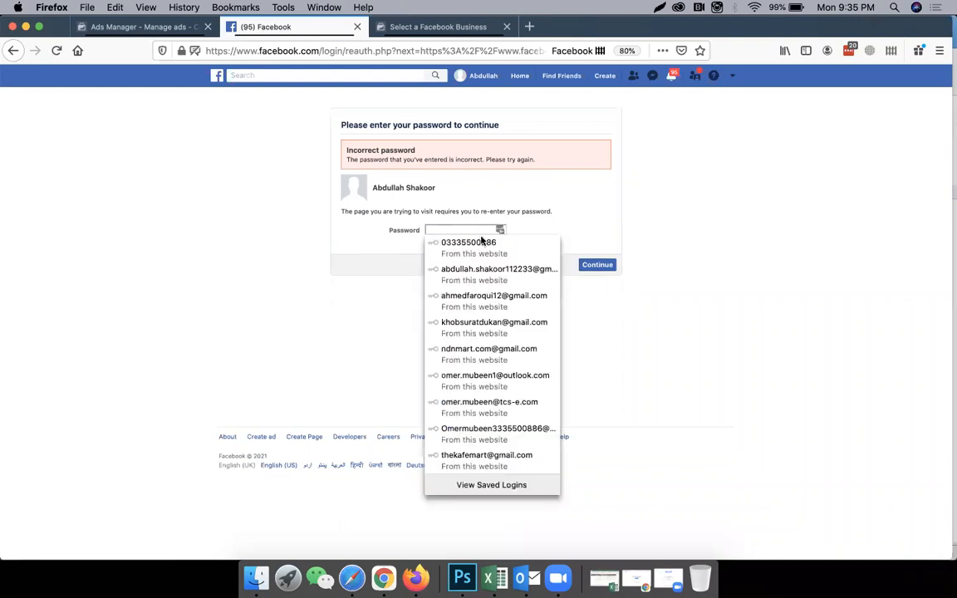
click(485, 272)
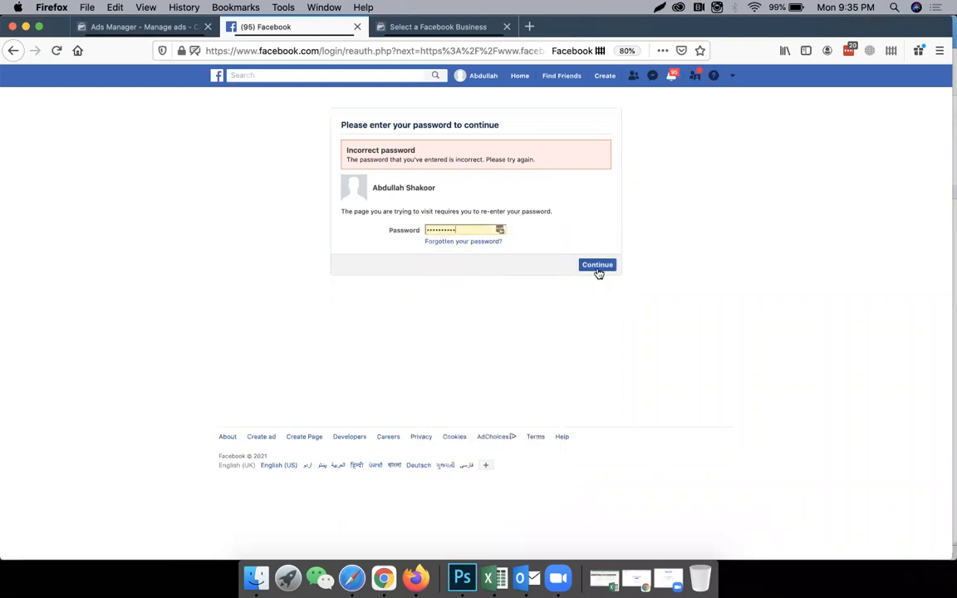
click(597, 270)
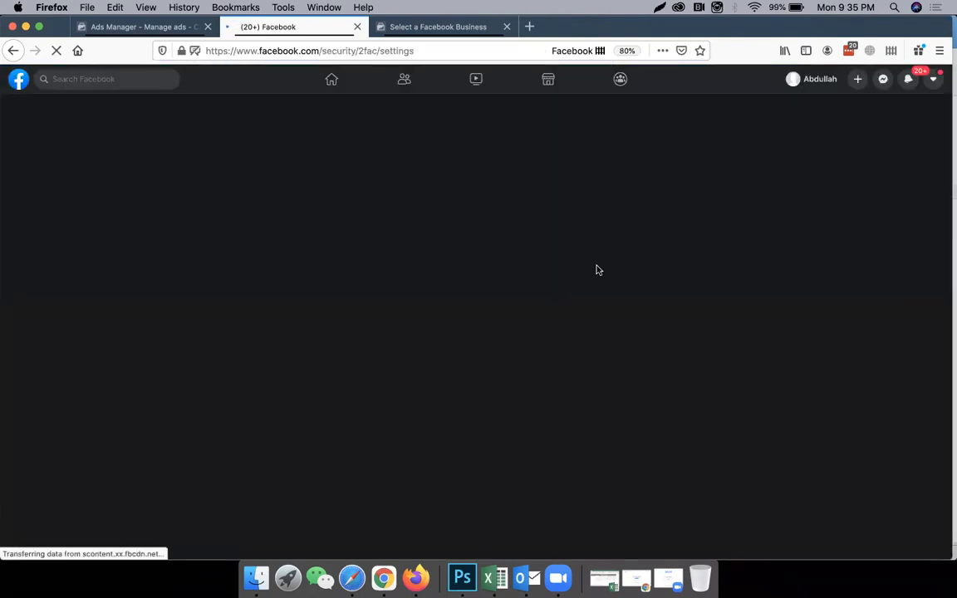
Dismiss the LastPass update prompt and examine the security method and backup methods, including text message (SMS).
scroll(597, 270, down, 3)
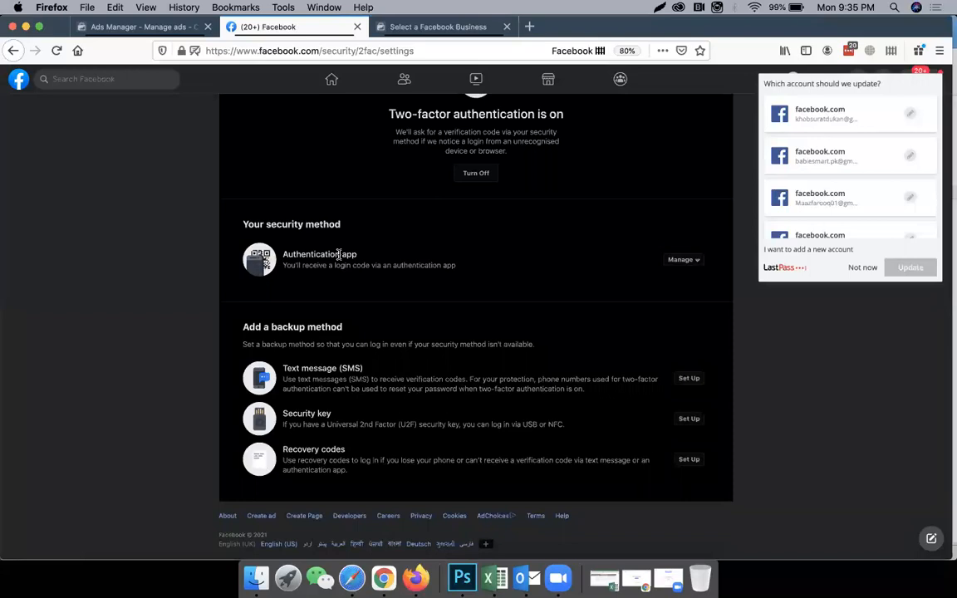
click(863, 268)
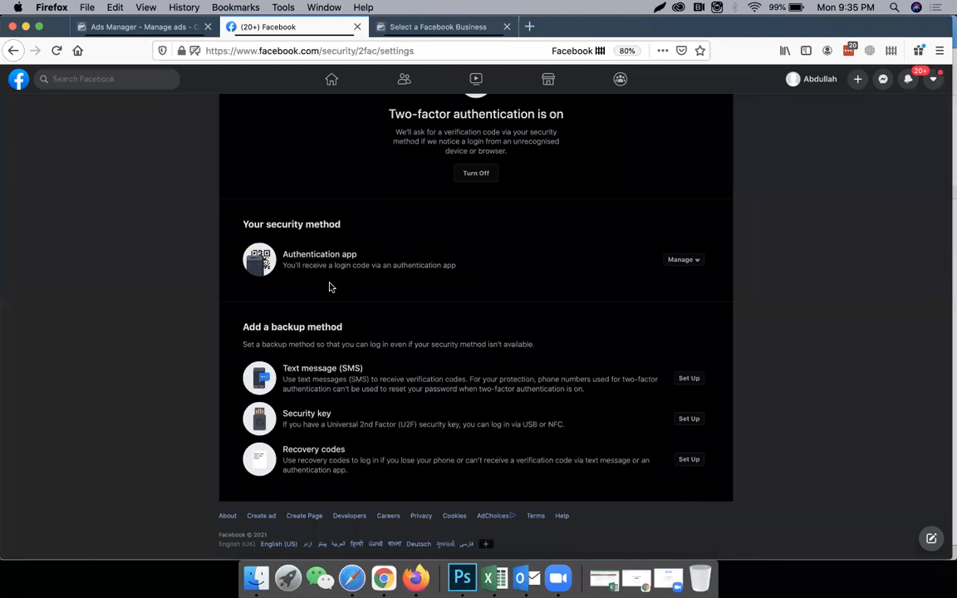
scroll(329, 287, up, 2)
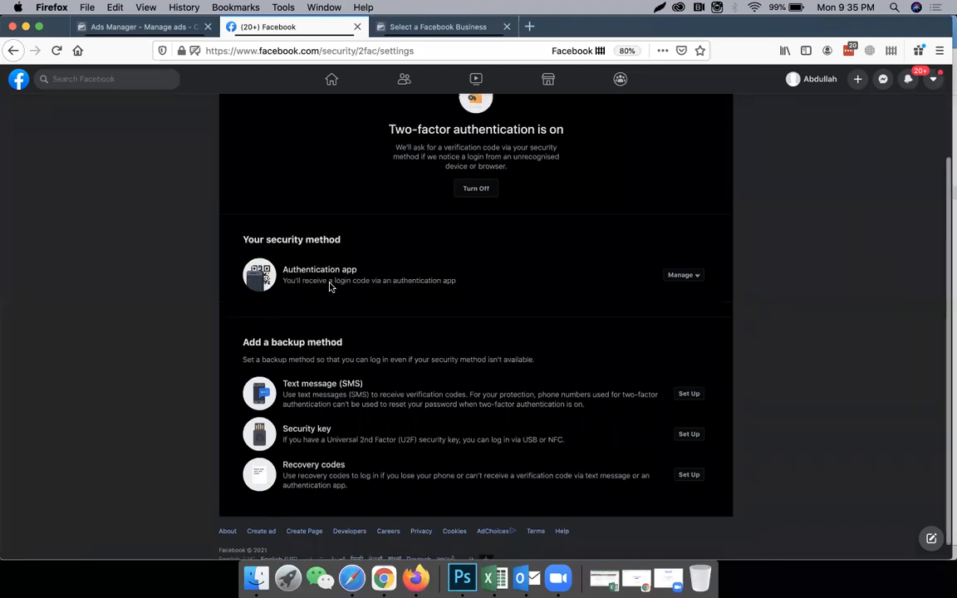
scroll(331, 285, down, 2)
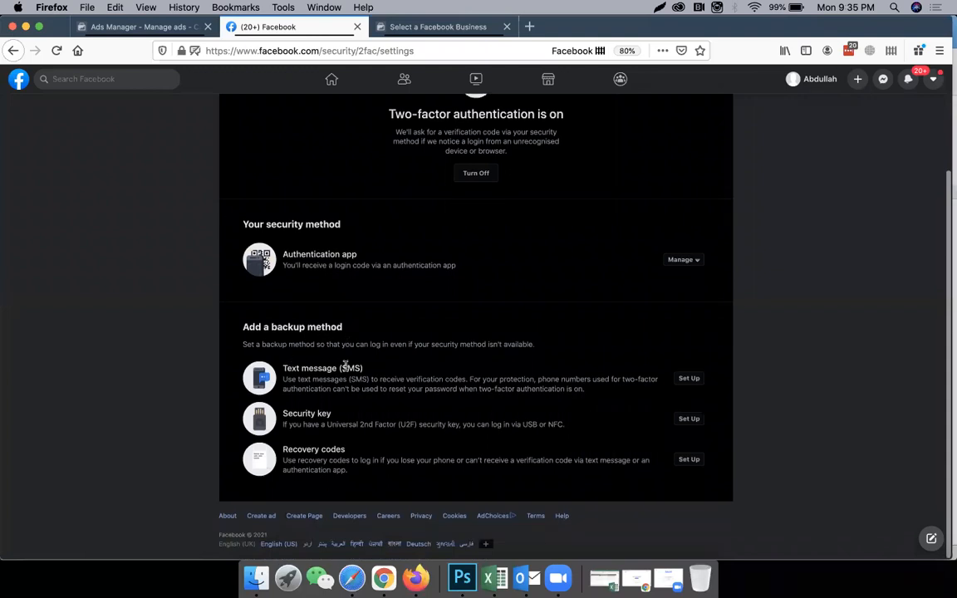
drag(340, 368, 363, 368)
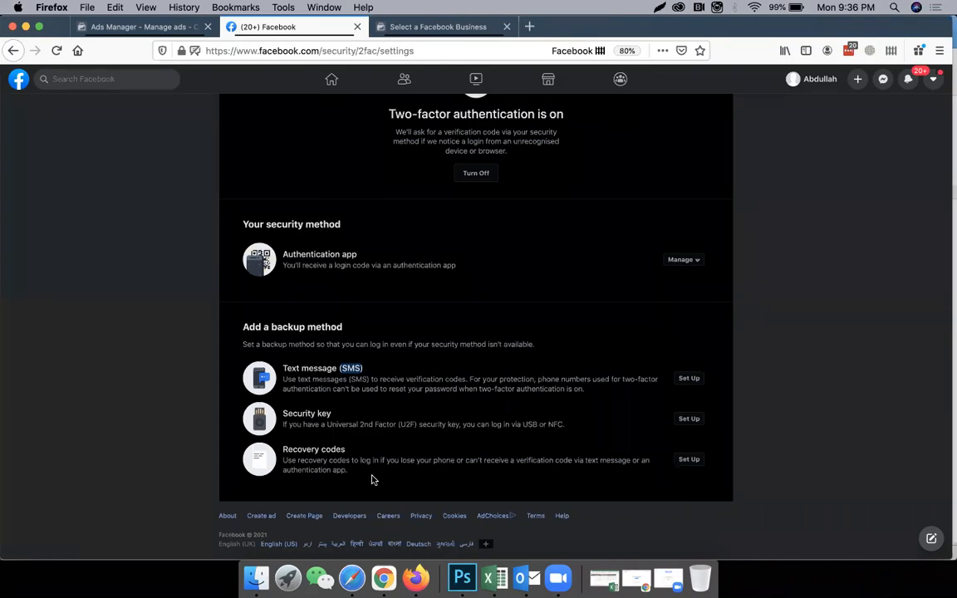
Go back to the business selection page and discard the unsubmitted Business Manager account form.
click(428, 30)
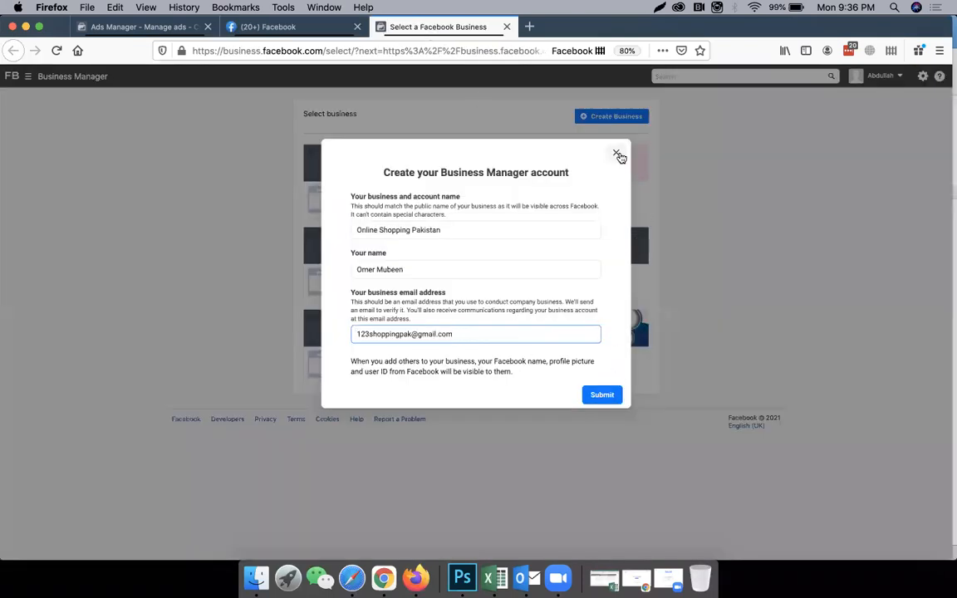
click(615, 153)
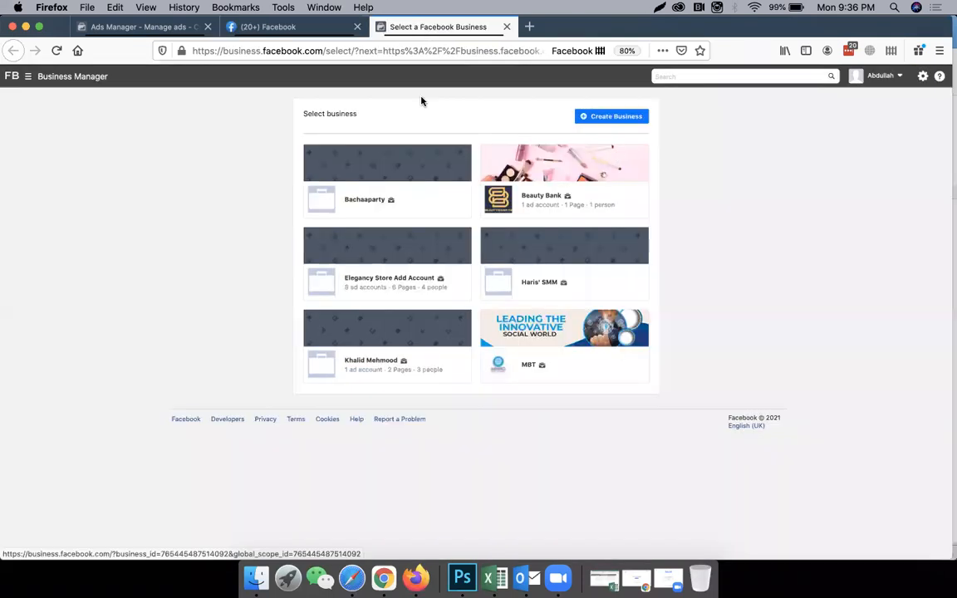
Open the business settings from the business tools in Ads Manager and review the business information, options and admins.
click(182, 28)
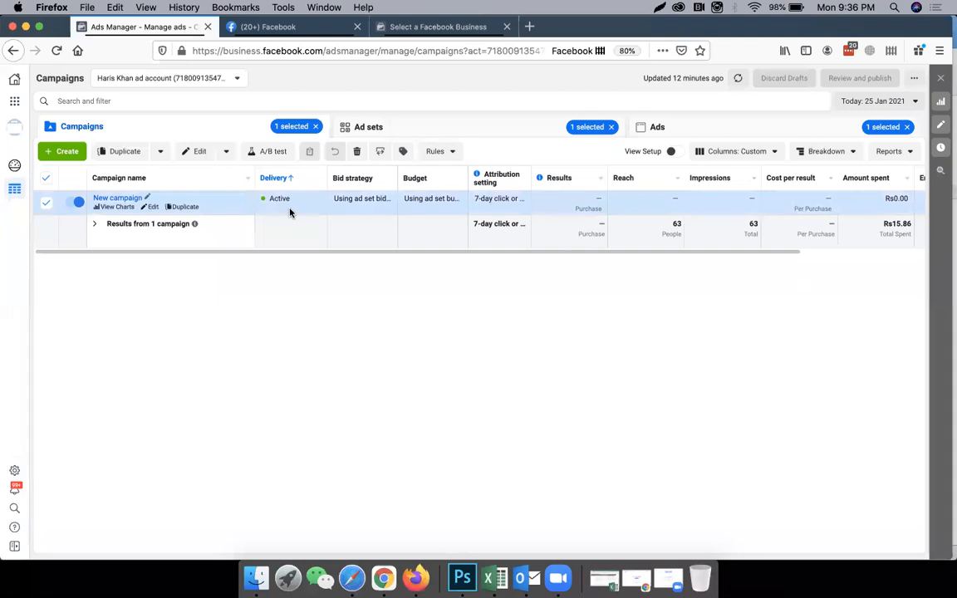
click(17, 103)
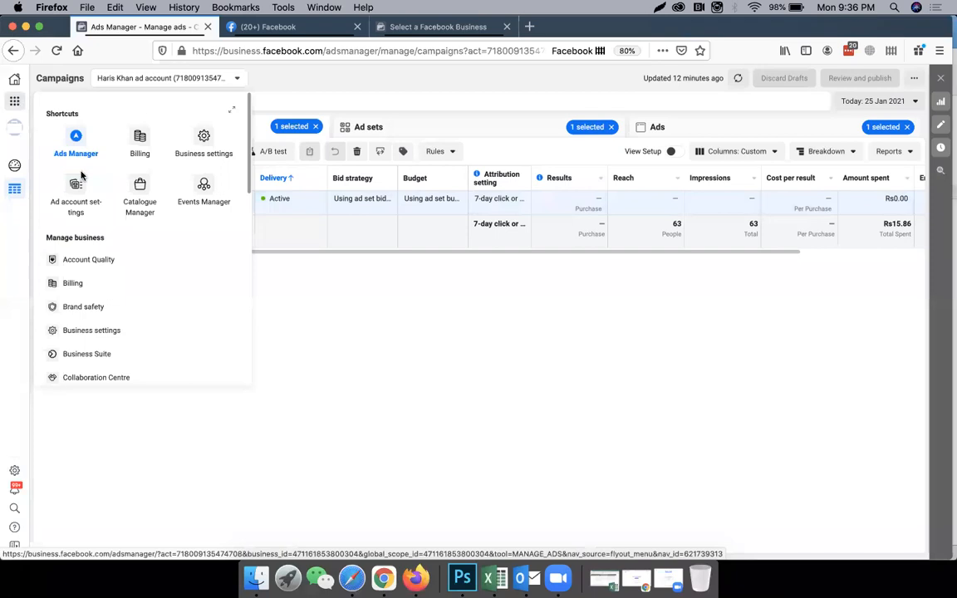
click(204, 146)
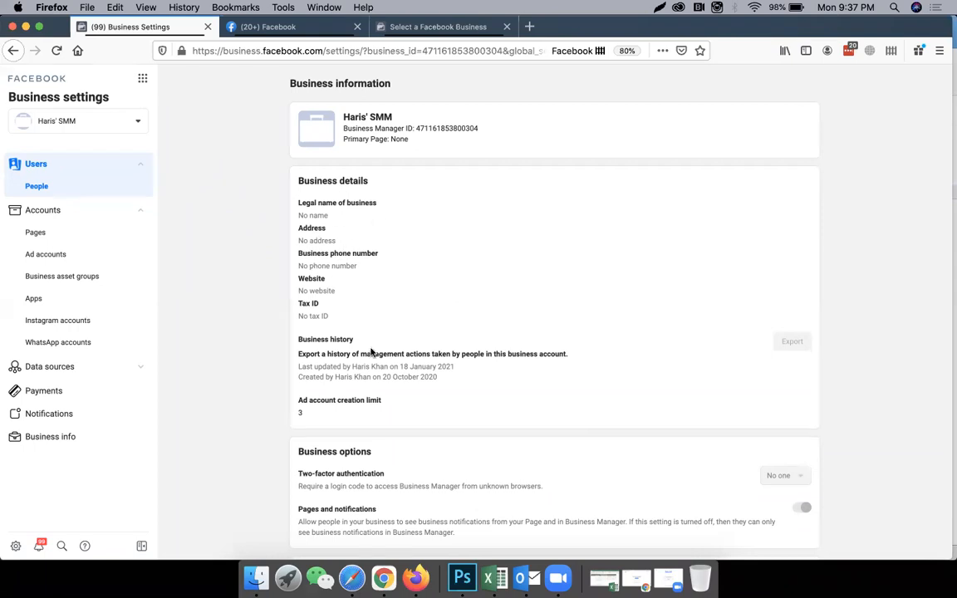
scroll(371, 351, down, 8)
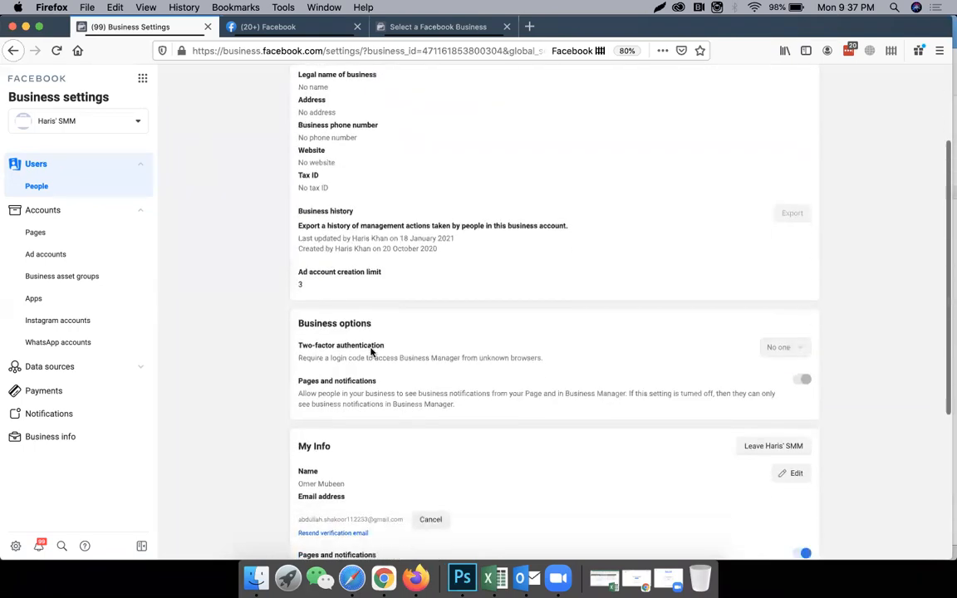
scroll(486, 356, down, 1)
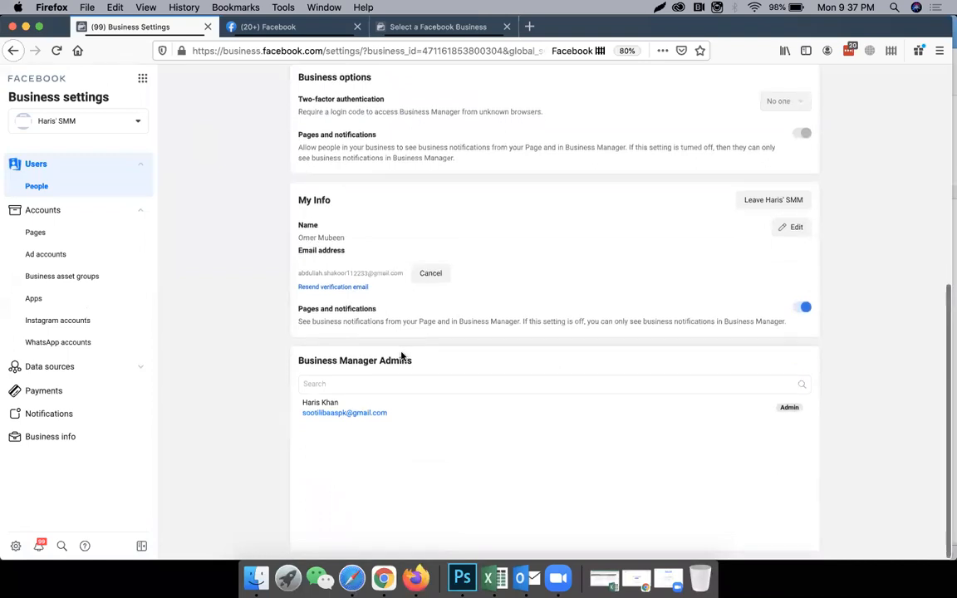
scroll(503, 355, up, 2)
scroll(502, 356, up, 8)
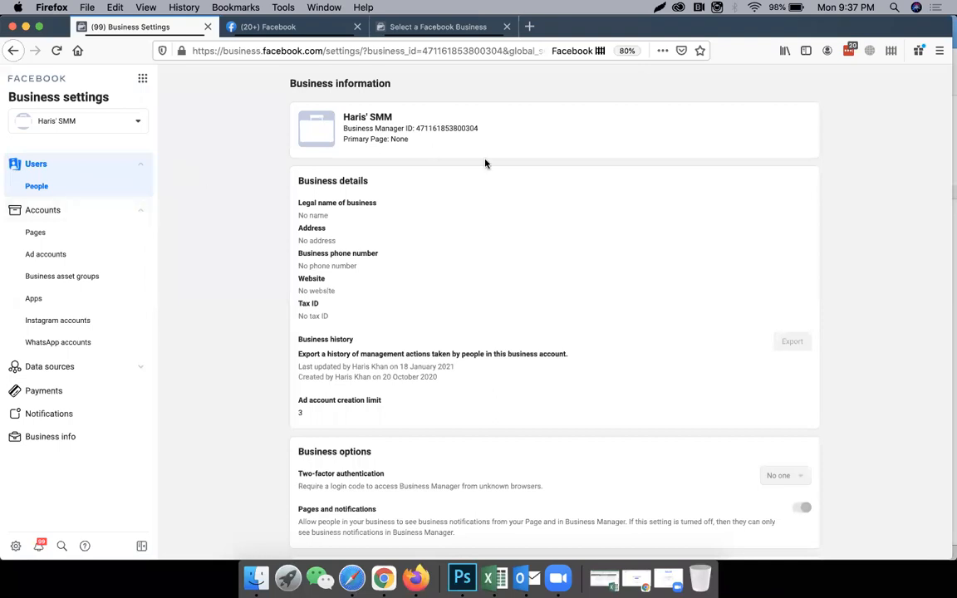
Switch the business settings to the Business Manager account listed just above MBT and dismiss the business permissions notice.
click(137, 122)
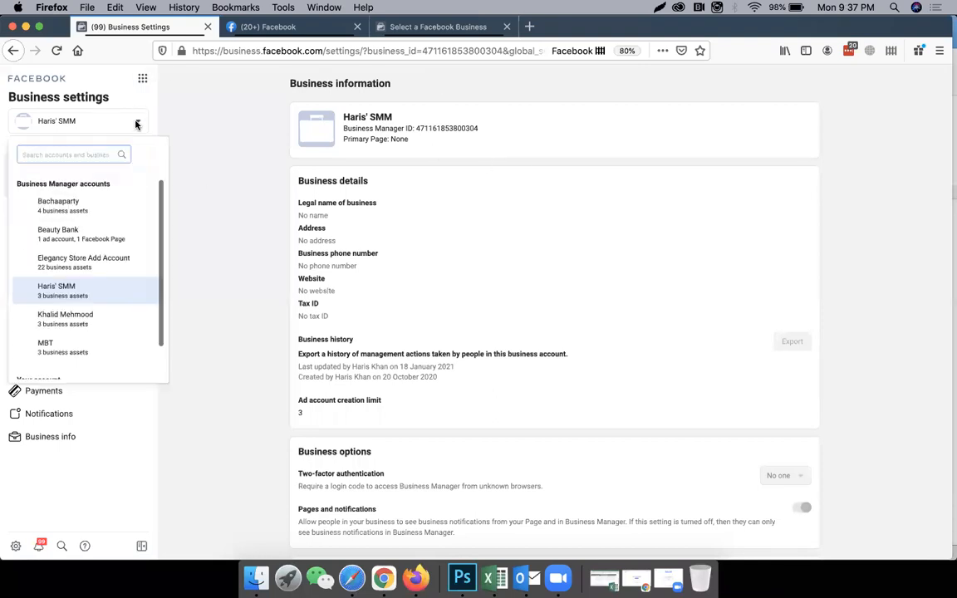
scroll(117, 250, down, 2)
click(114, 287)
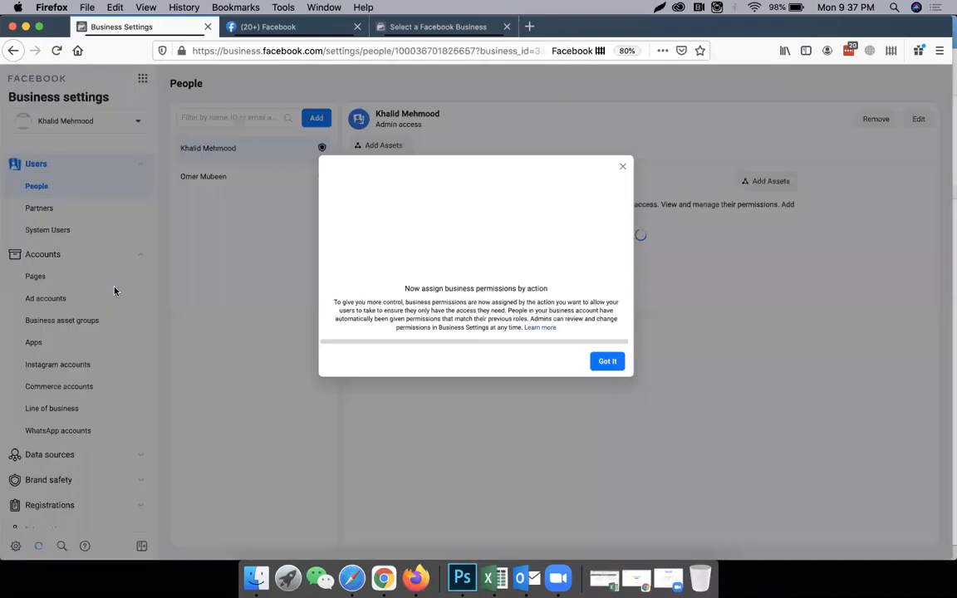
click(608, 362)
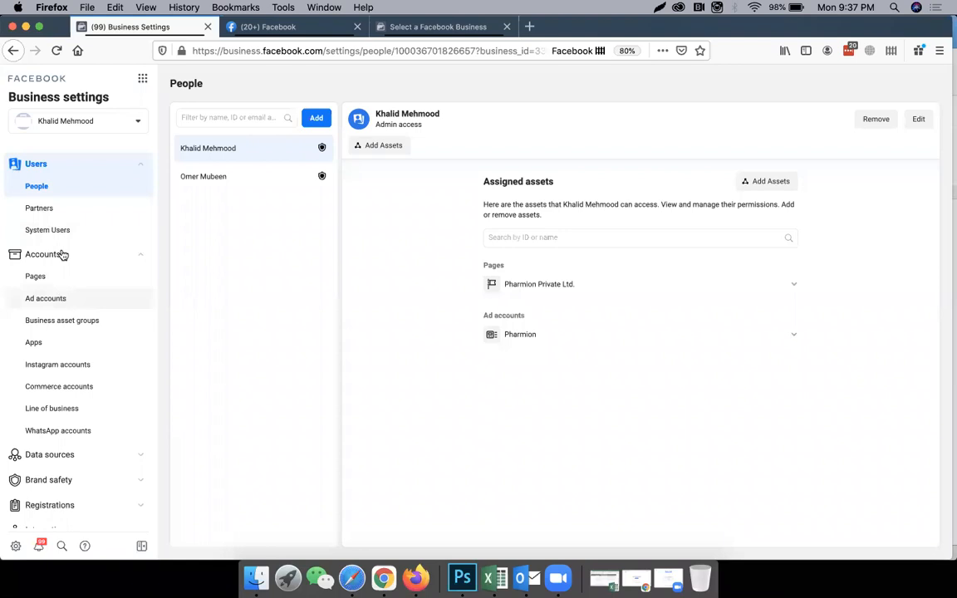
Start creating a new ad account from the business's ad accounts and name it 123 Shopping.
click(139, 164)
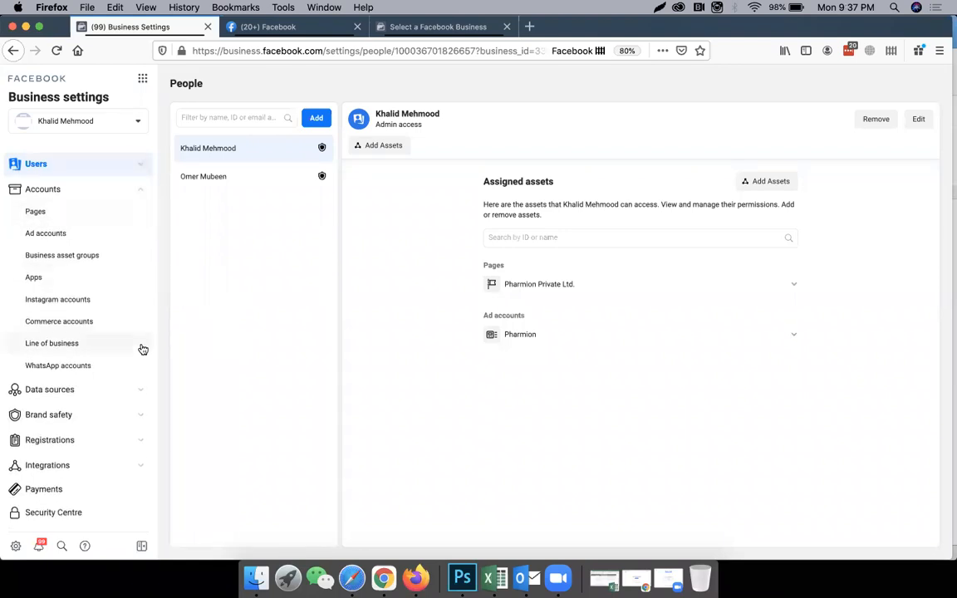
click(55, 236)
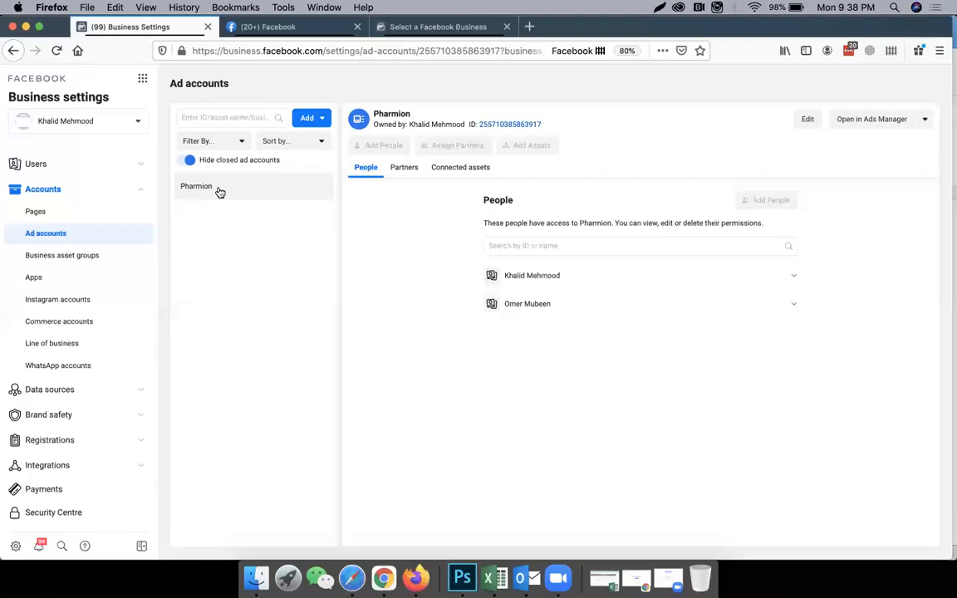
click(323, 121)
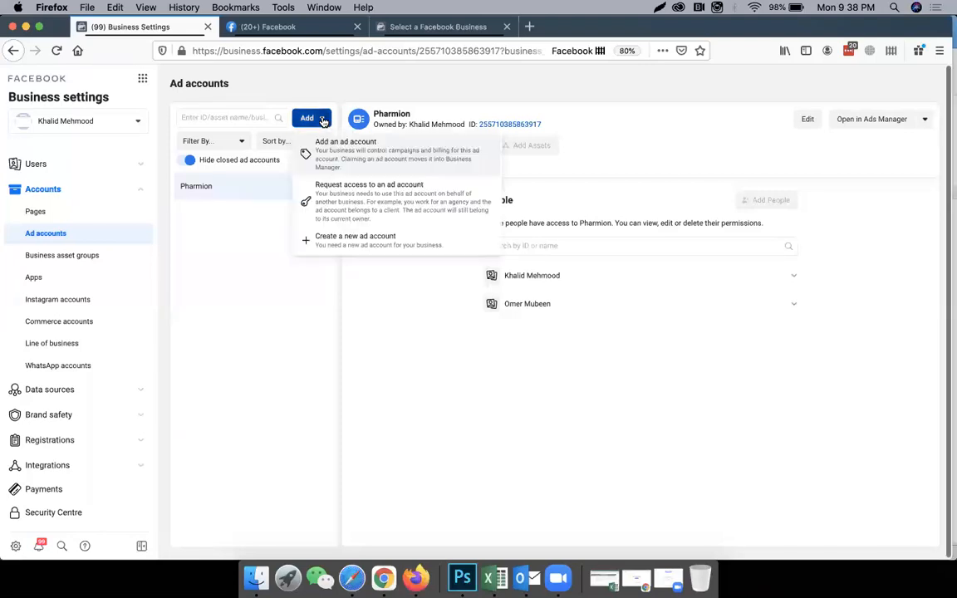
click(338, 244)
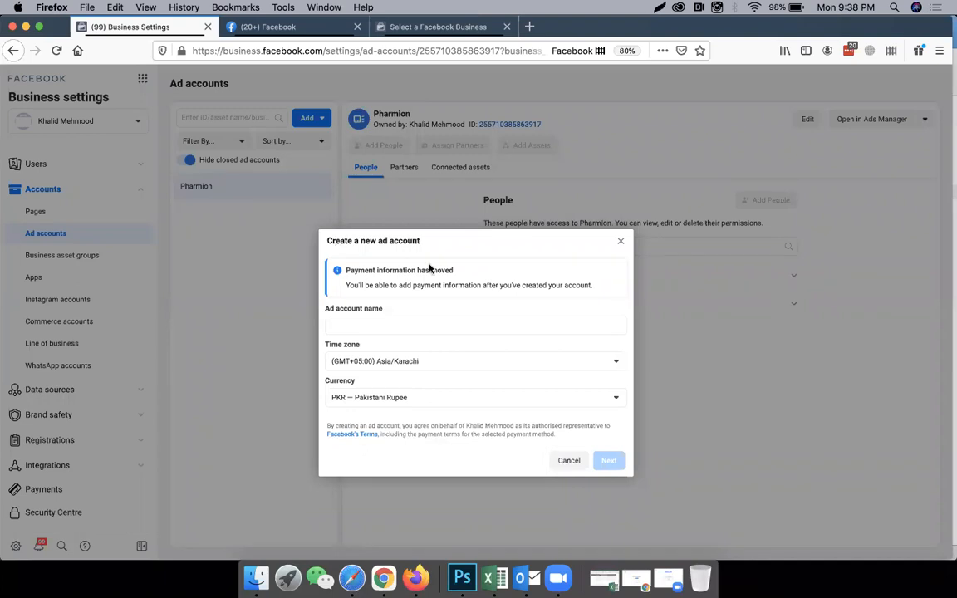
click(462, 323)
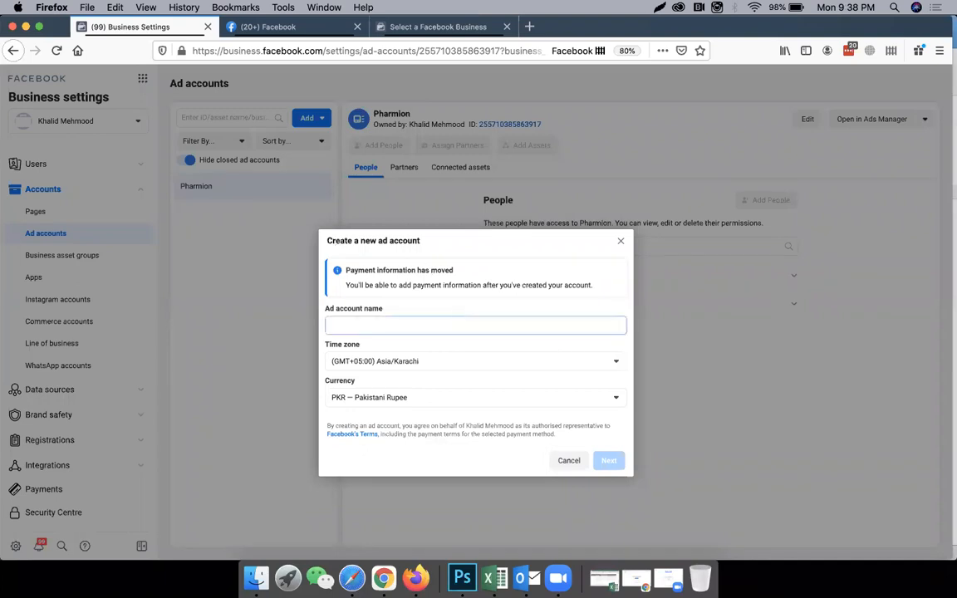
text(123)
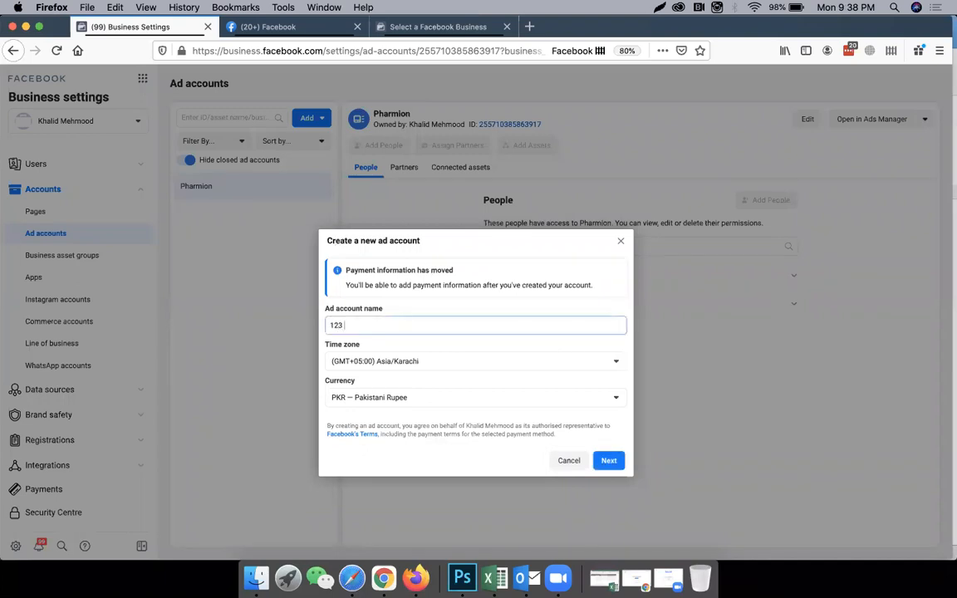
text( Shopping)
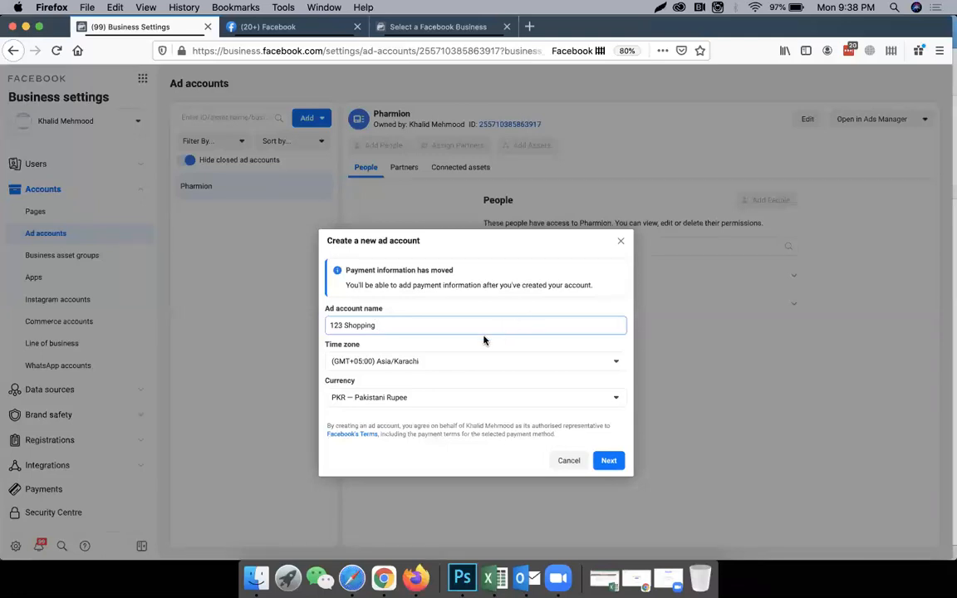
Choose the (GMT+05:00) Asia/Karachi time zone and PKR — Pakistani Rupee currency for the new ad account, and cancel its creation.
click(448, 360)
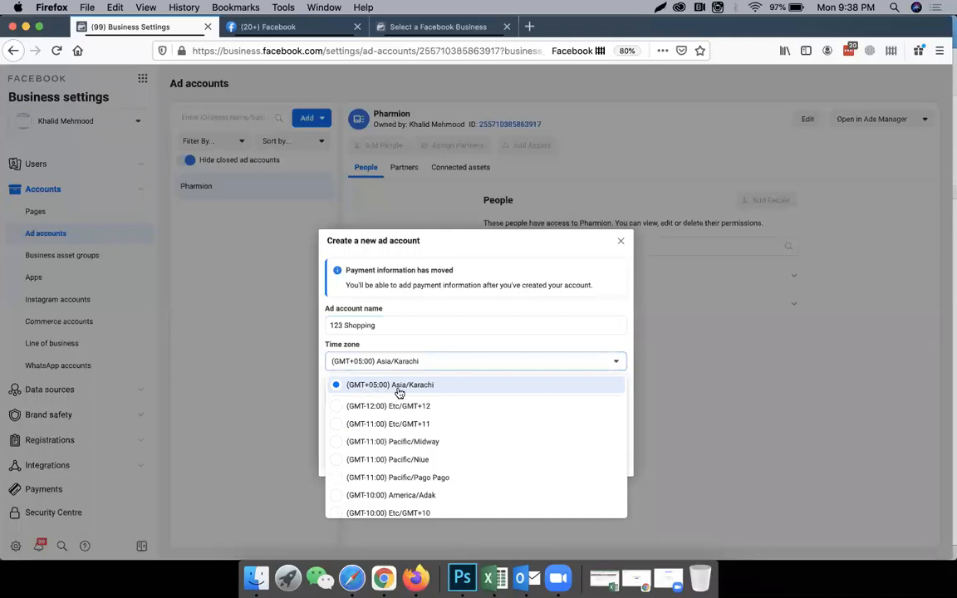
click(460, 385)
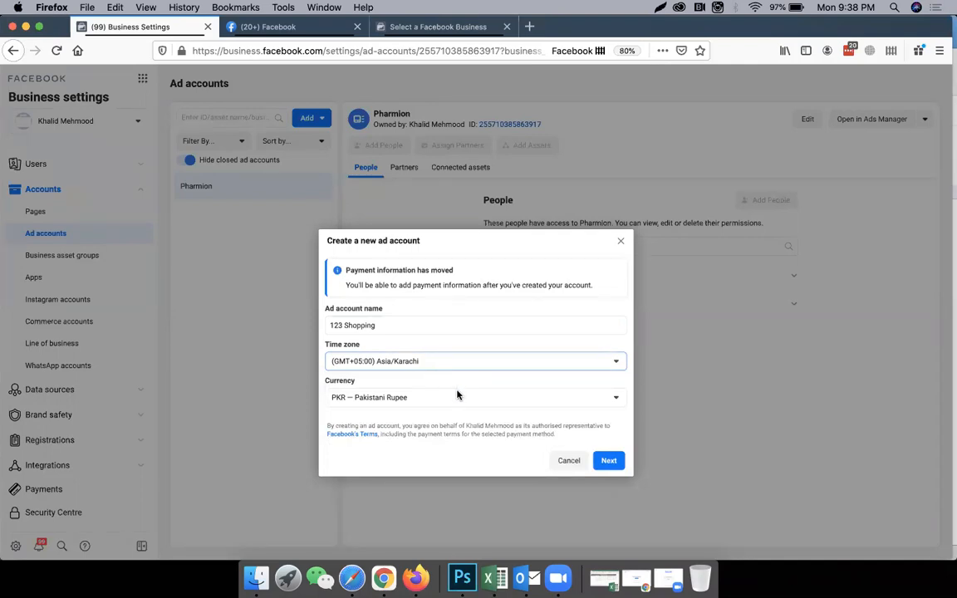
click(456, 398)
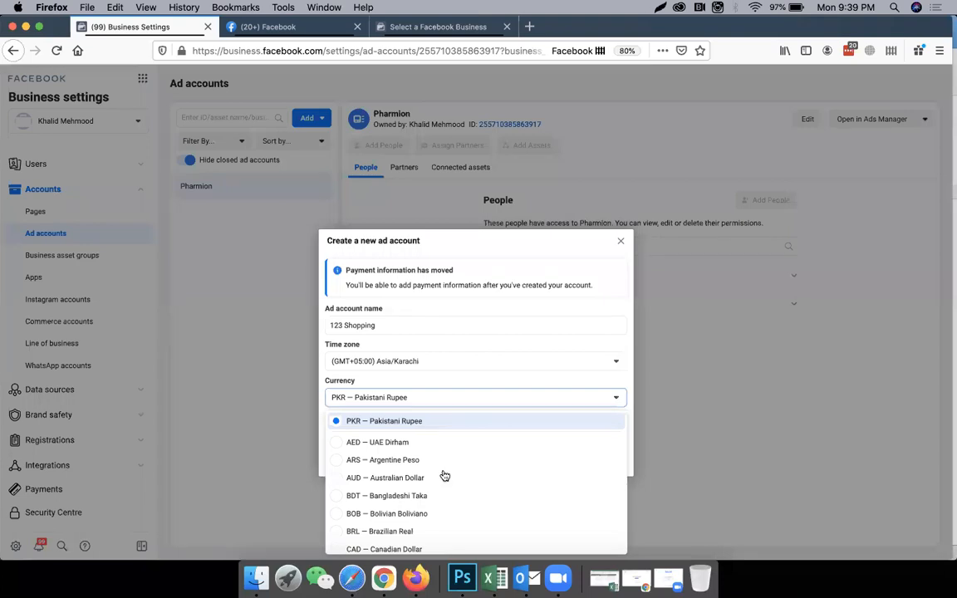
scroll(444, 475, down, 3)
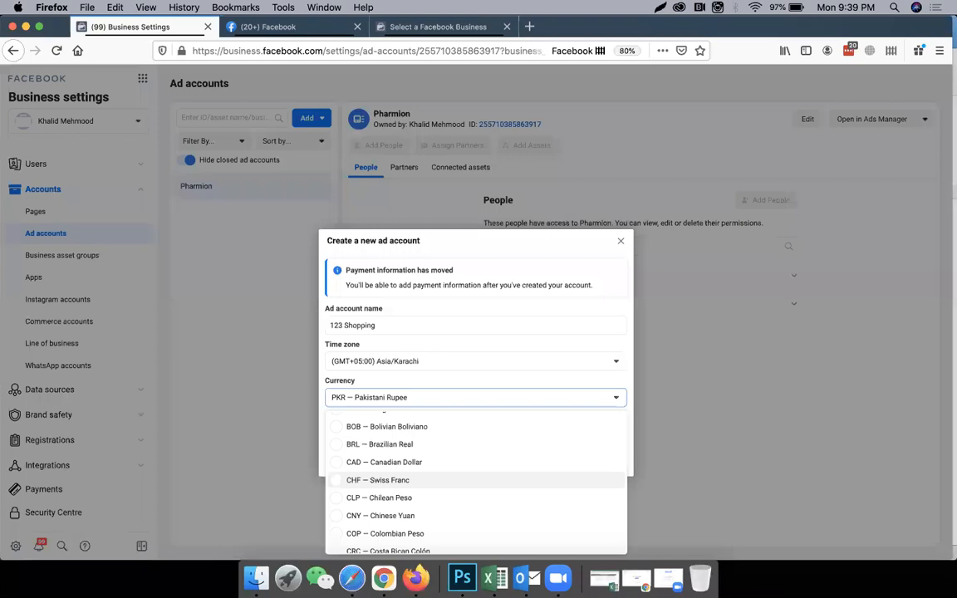
scroll(390, 434, down, 1)
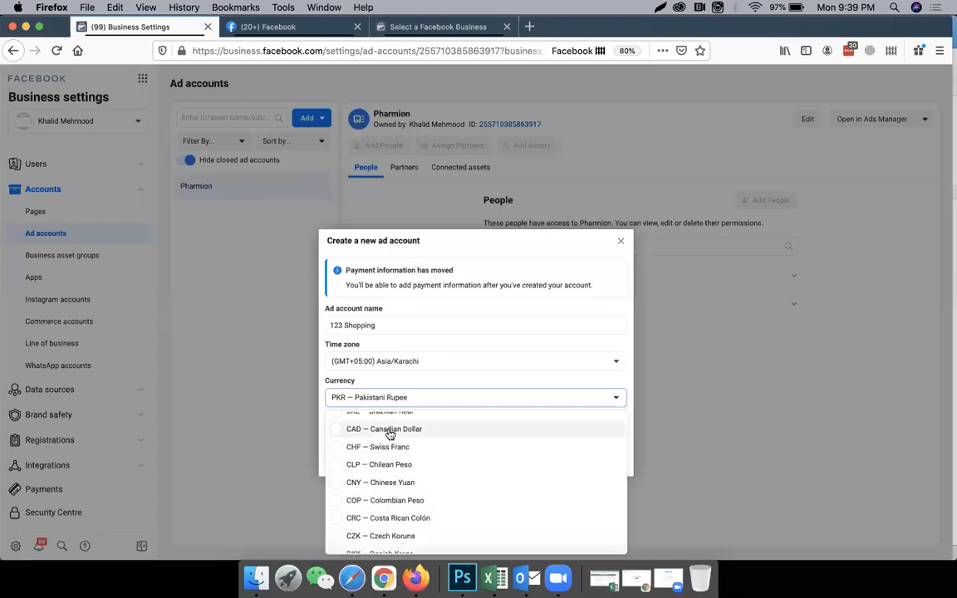
scroll(475, 534, down, 5)
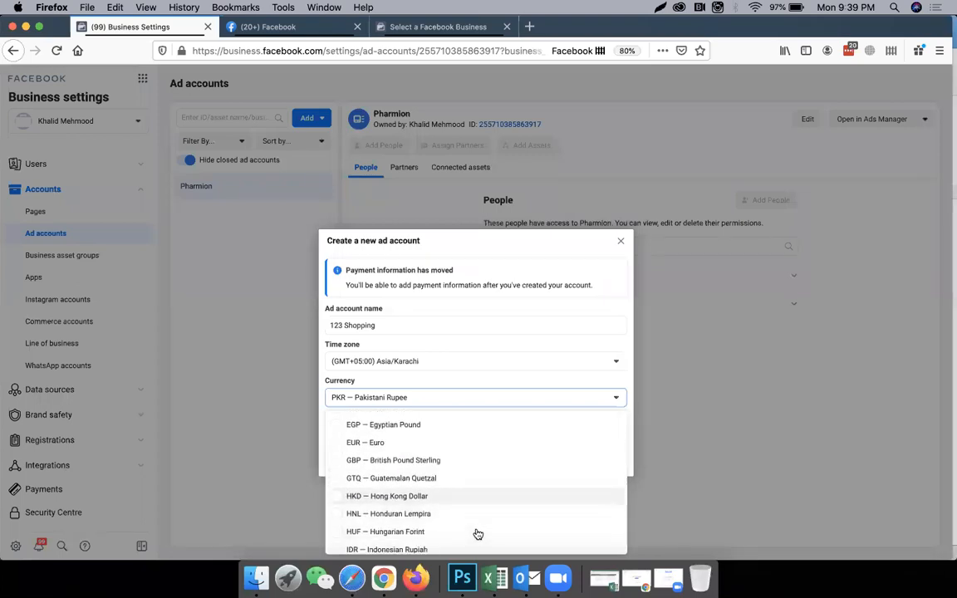
scroll(477, 533, up, 3)
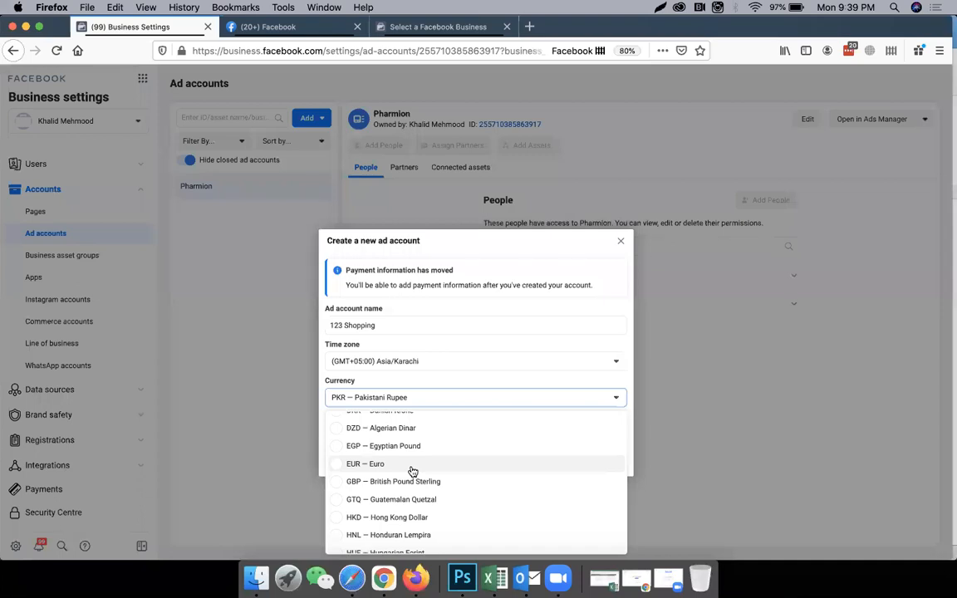
scroll(413, 472, up, 5)
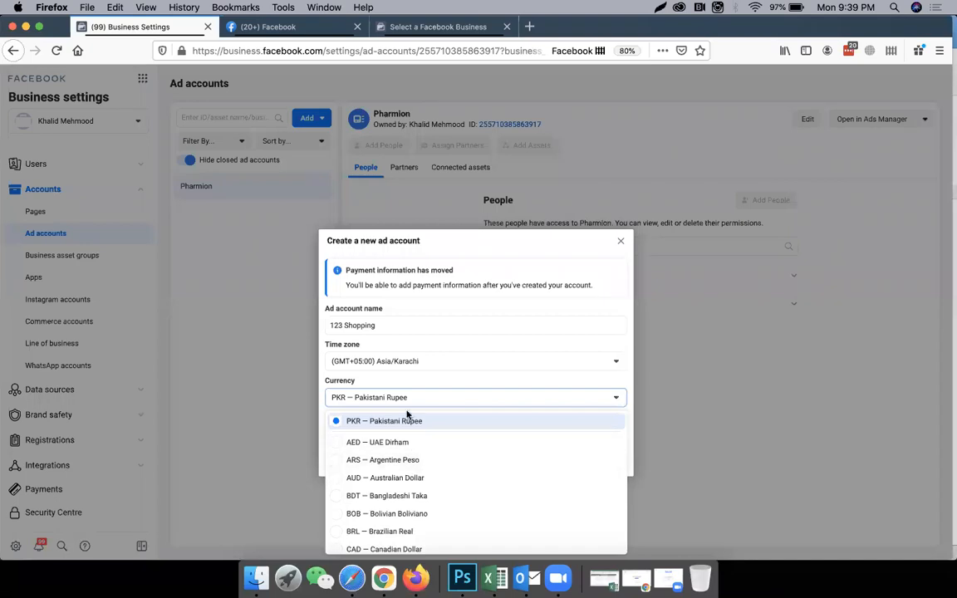
click(408, 420)
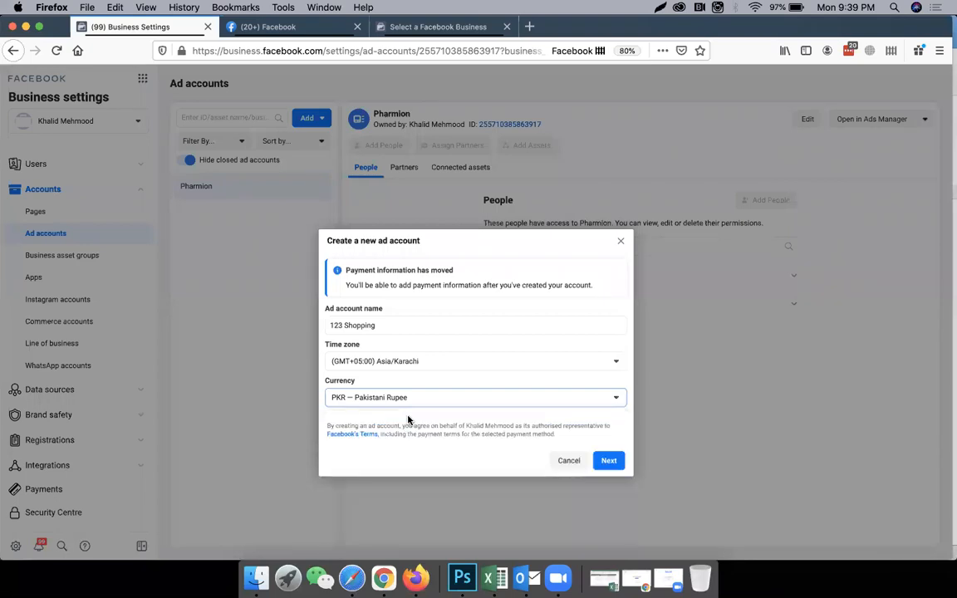
click(569, 461)
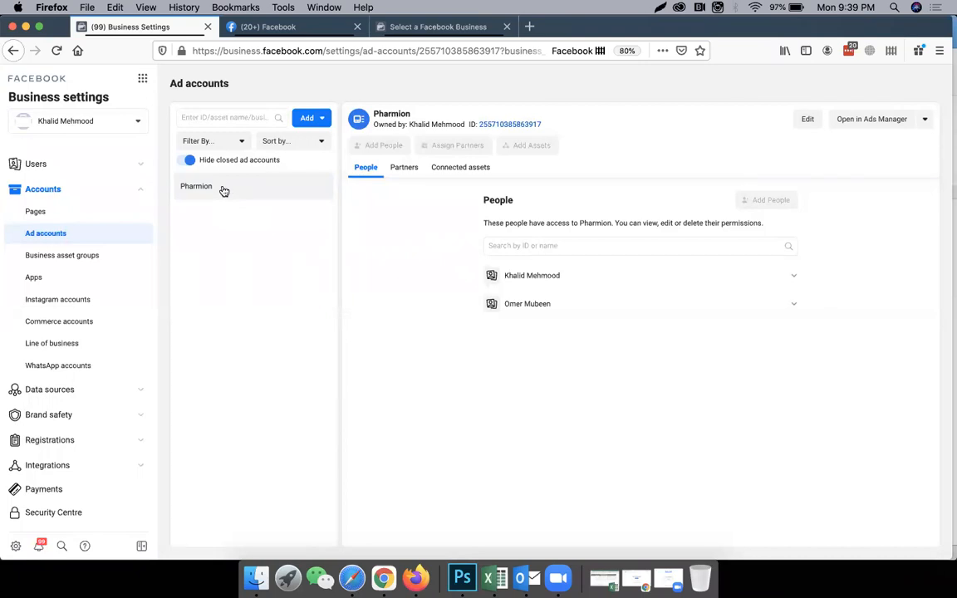
Select 123 Shop Pakistan as an existing Facebook Page to add to the business's Pages, and cancel without adding it.
click(97, 215)
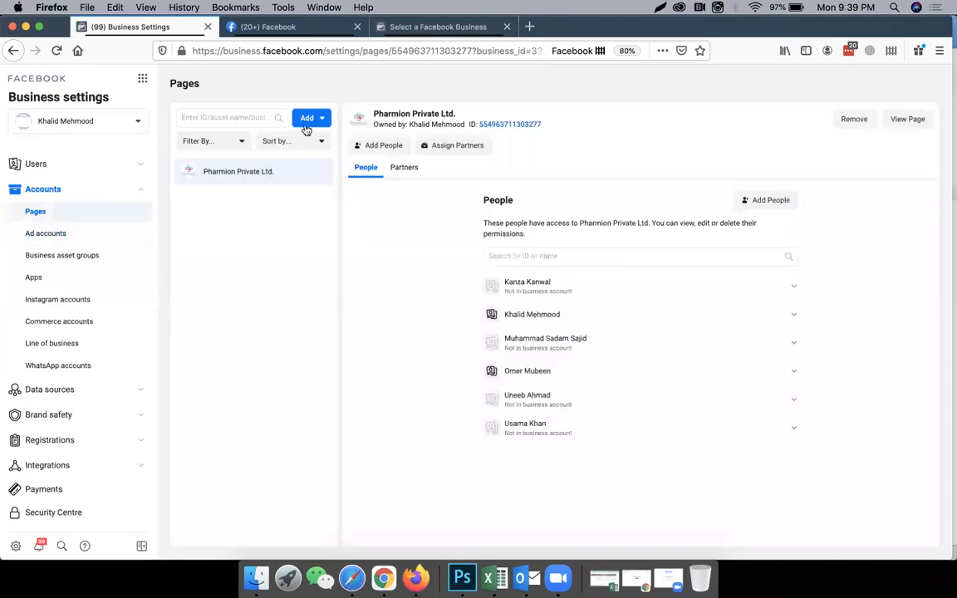
click(311, 122)
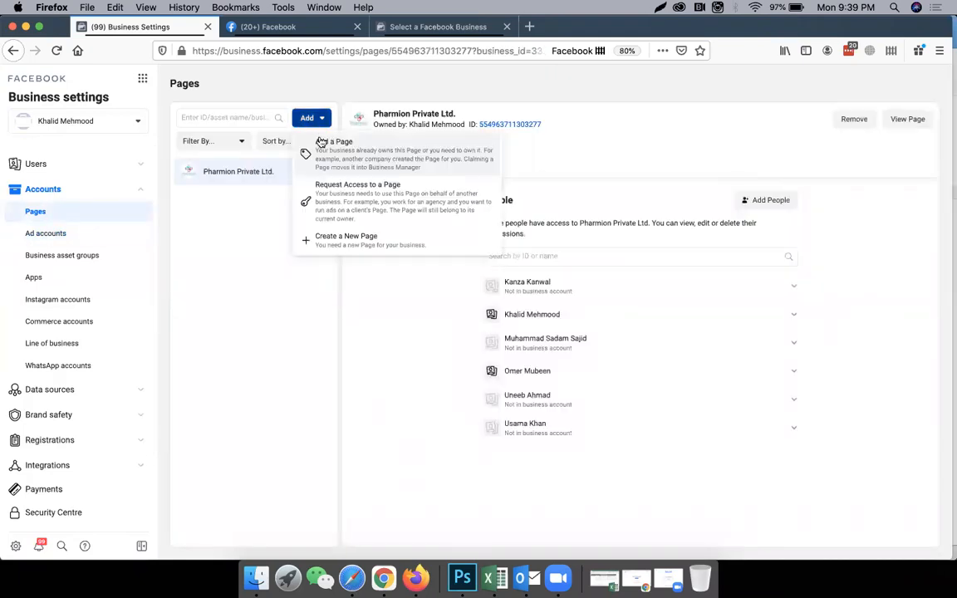
click(361, 155)
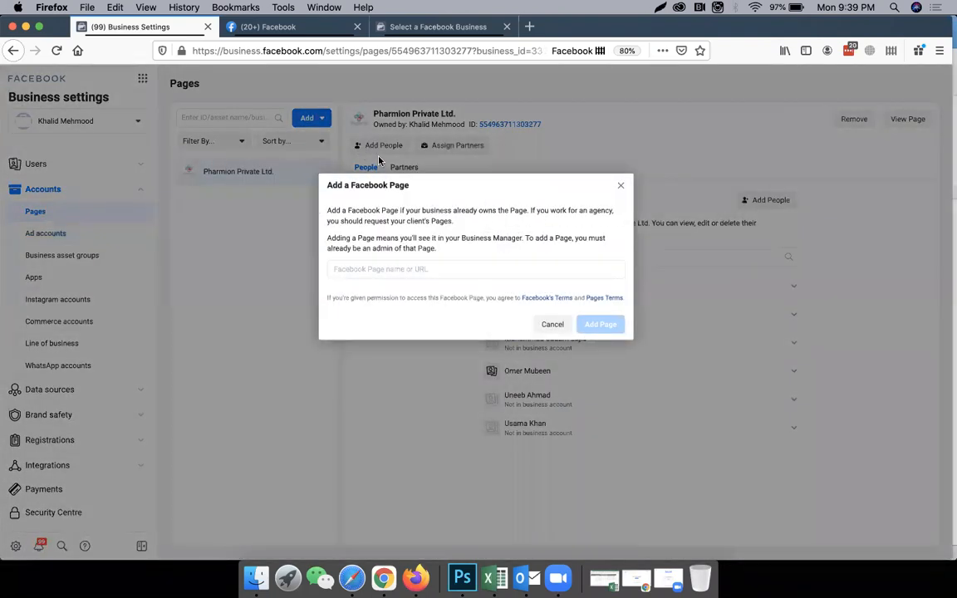
click(397, 274)
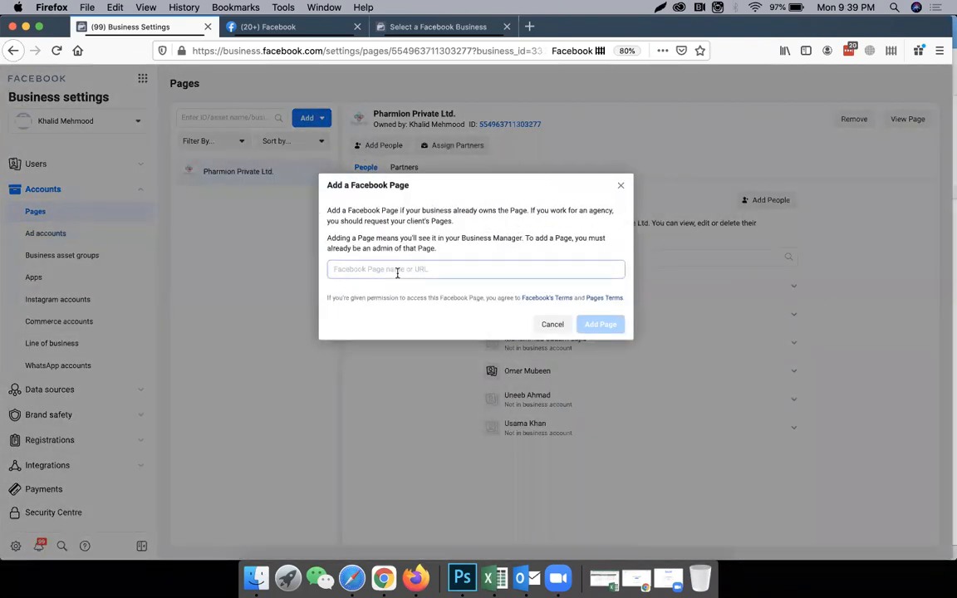
text(12)
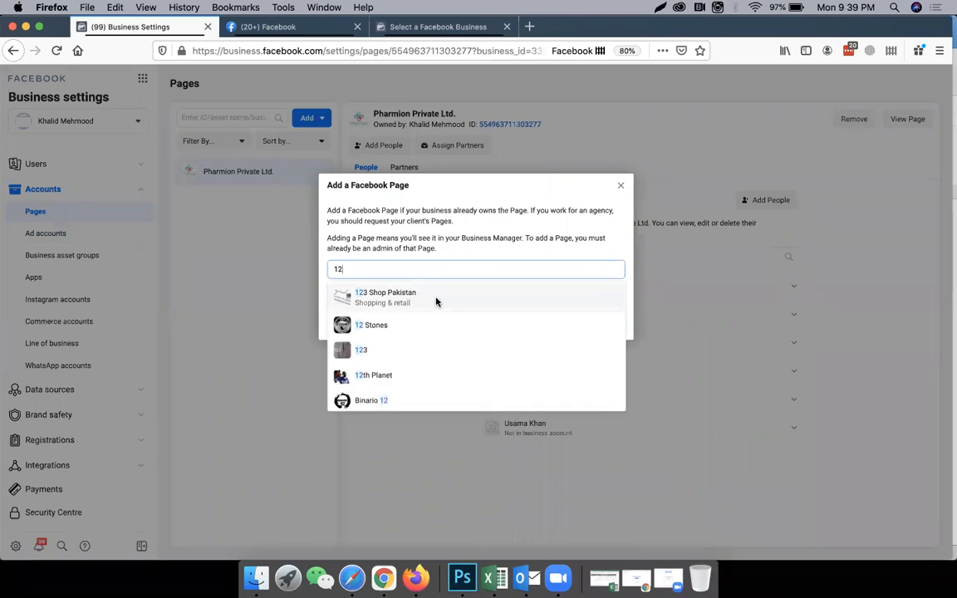
click(427, 301)
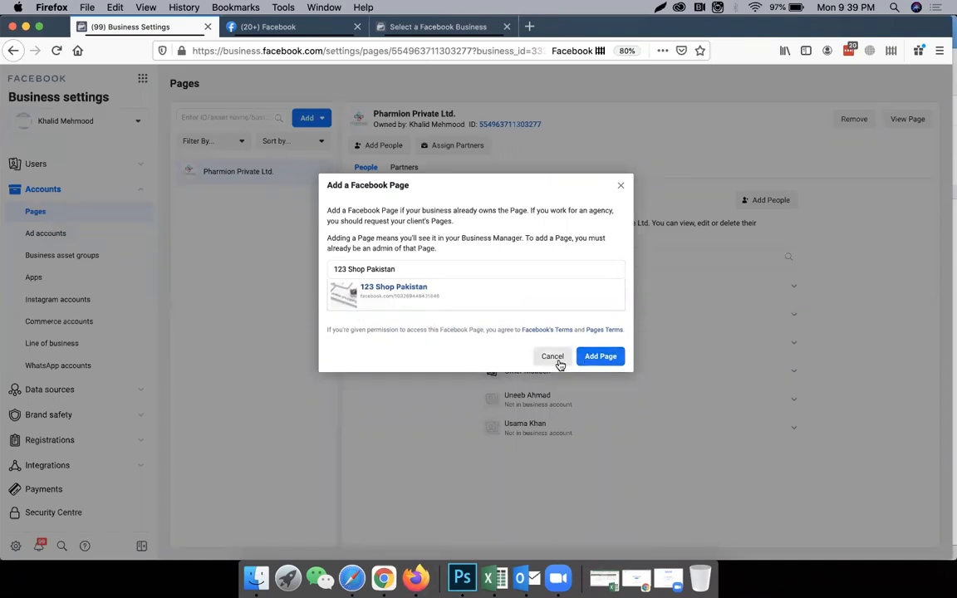
click(555, 358)
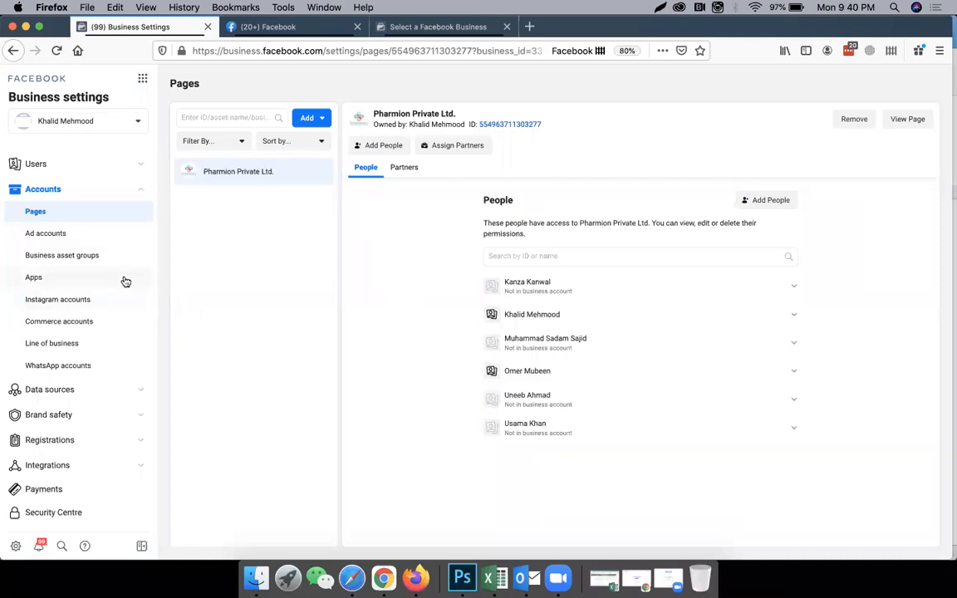
Start connecting an Instagram account to the business, allowing pop-ups for business.facebook.com, and close the login without connecting one.
click(87, 307)
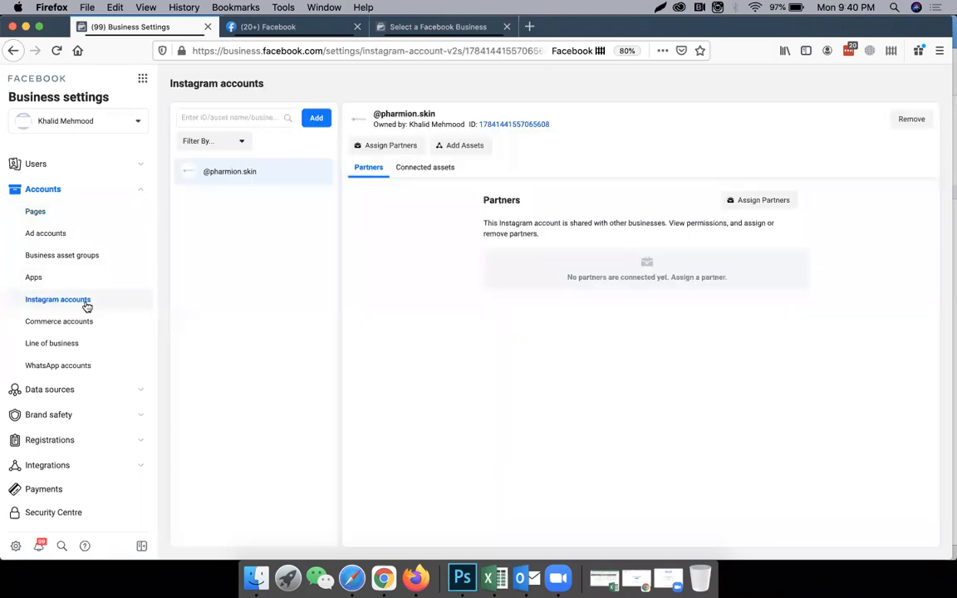
click(322, 121)
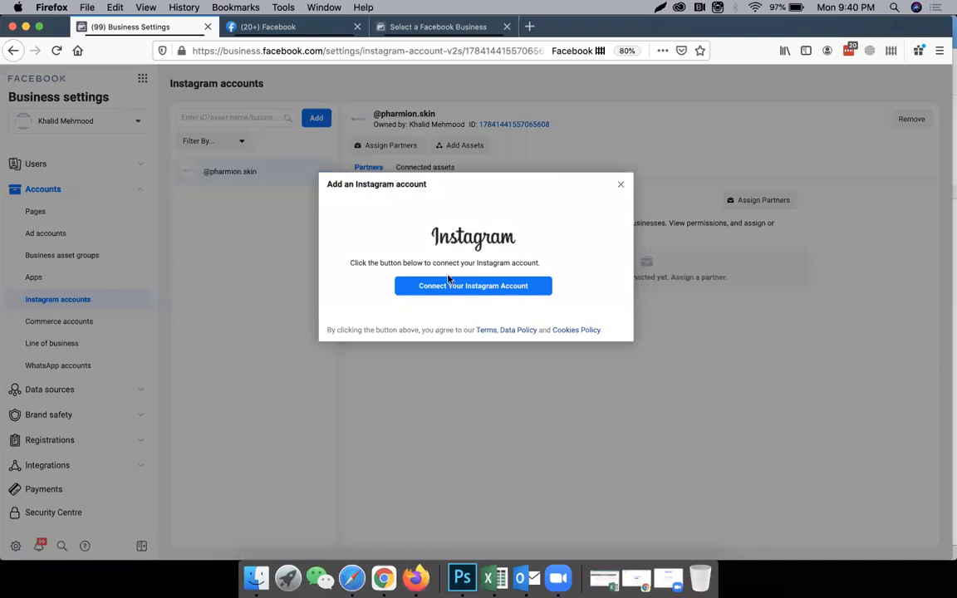
click(476, 286)
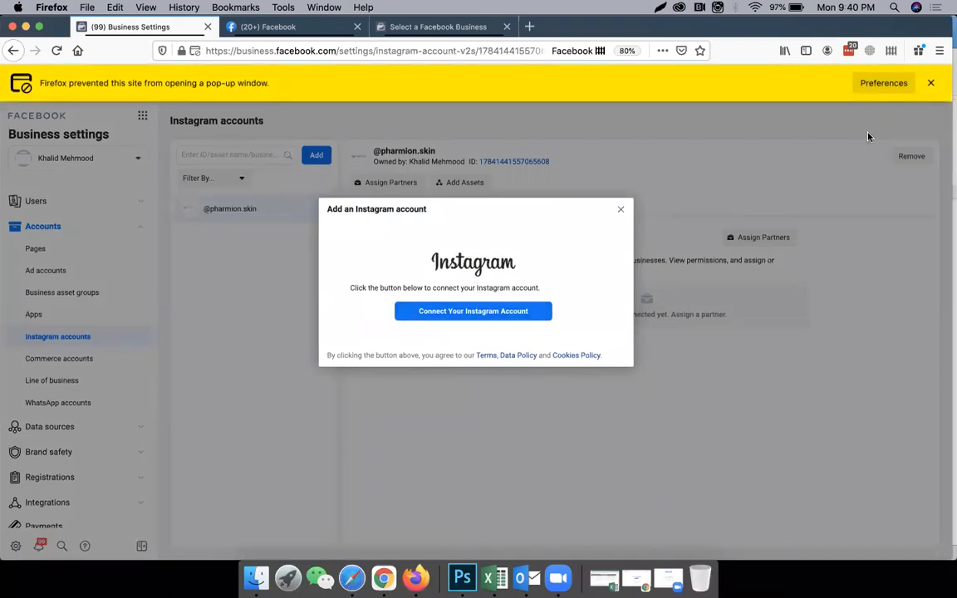
click(880, 83)
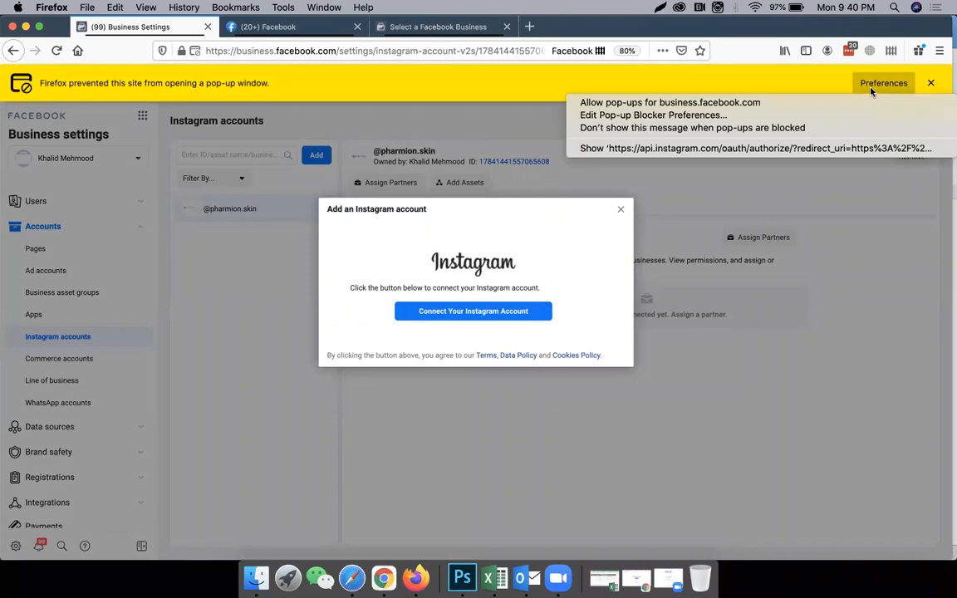
click(745, 103)
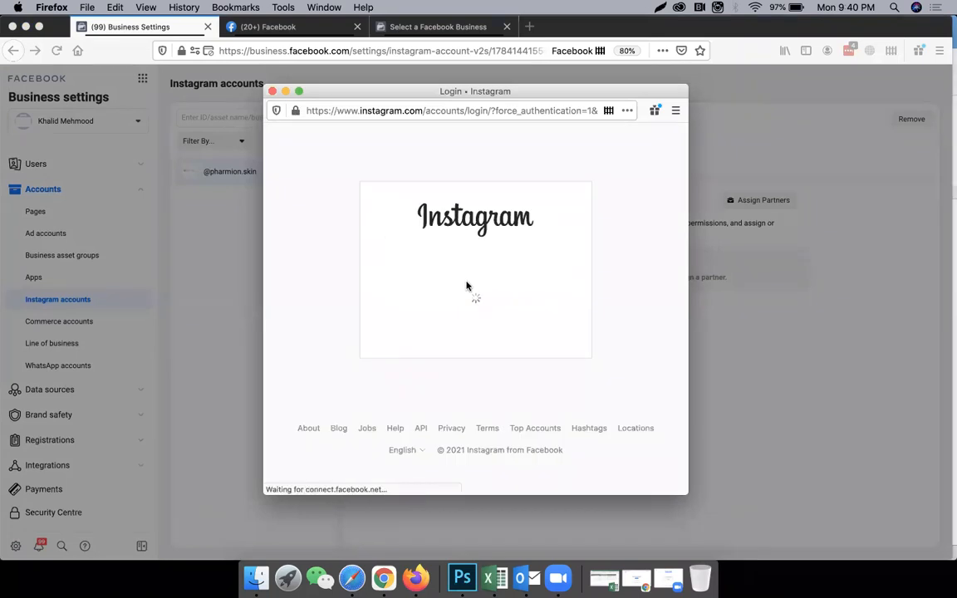
click(271, 93)
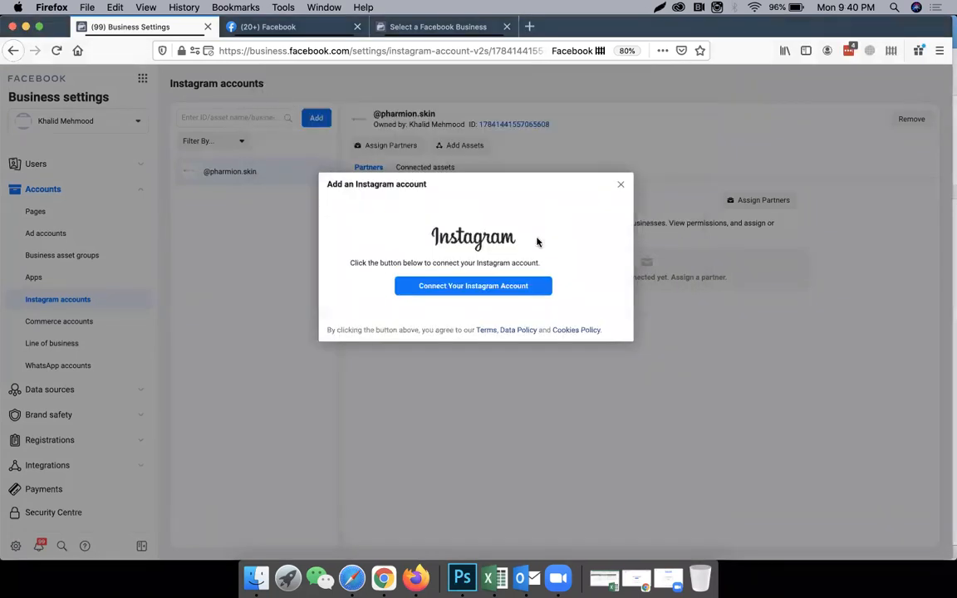
click(620, 184)
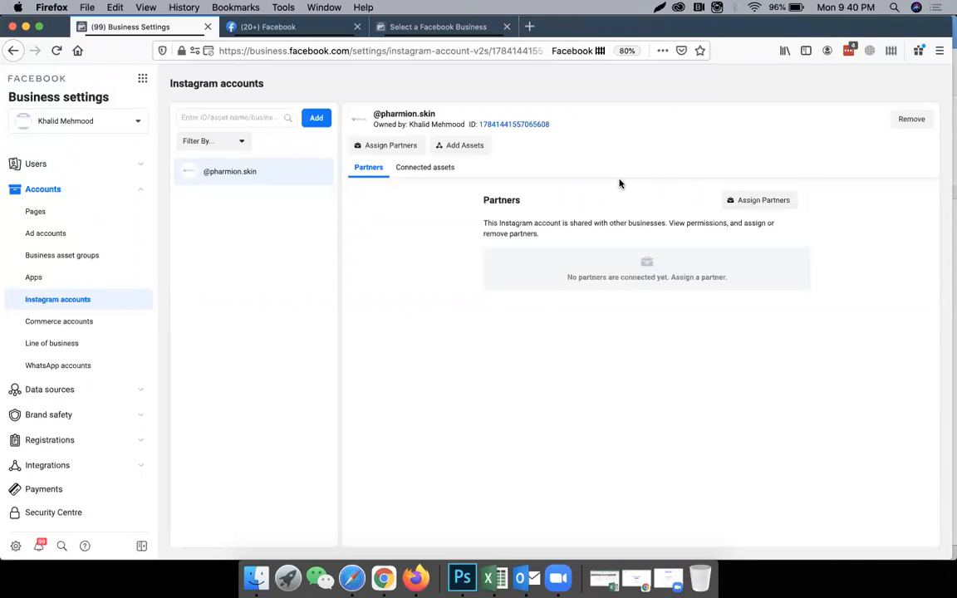
Start inviting a person to the business from its People settings and enter the invitee's email address.
click(142, 167)
click(73, 192)
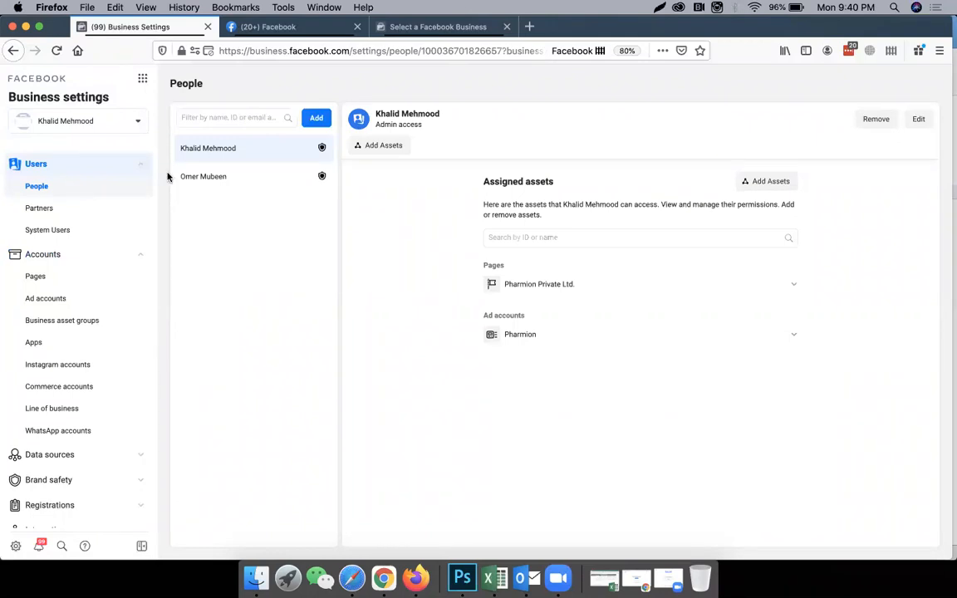
click(316, 119)
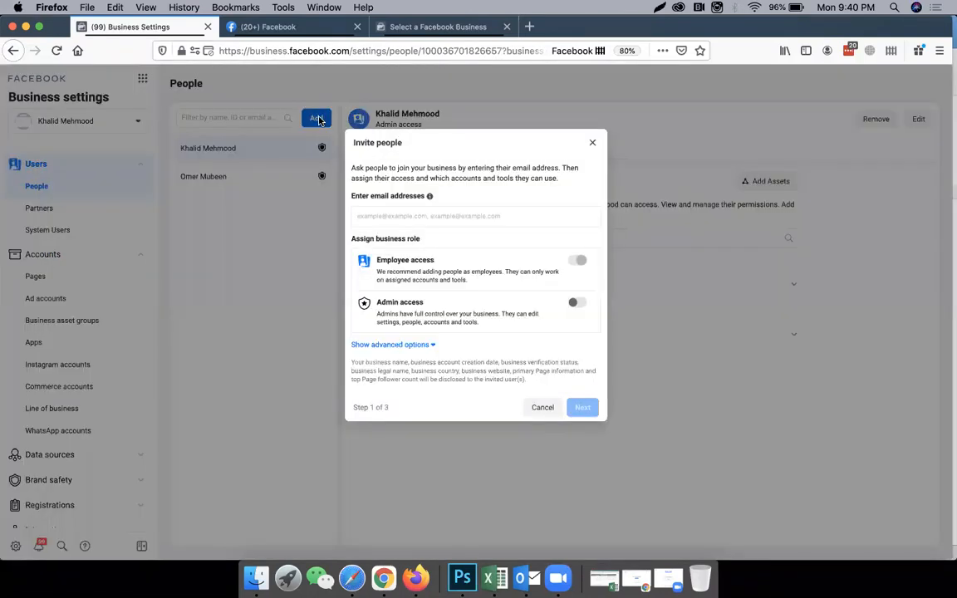
text(jhvh)
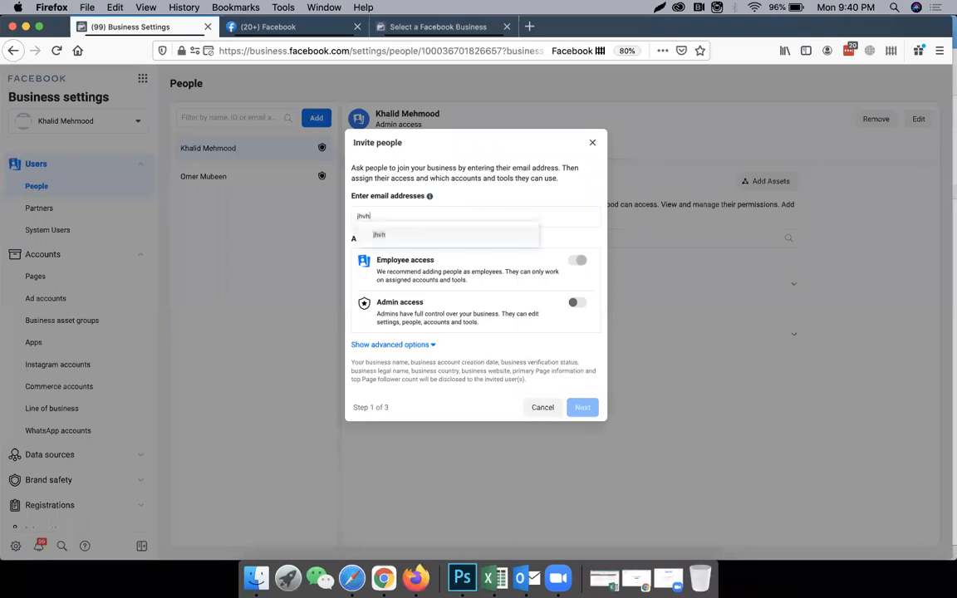
text(vhgv@gmaio)
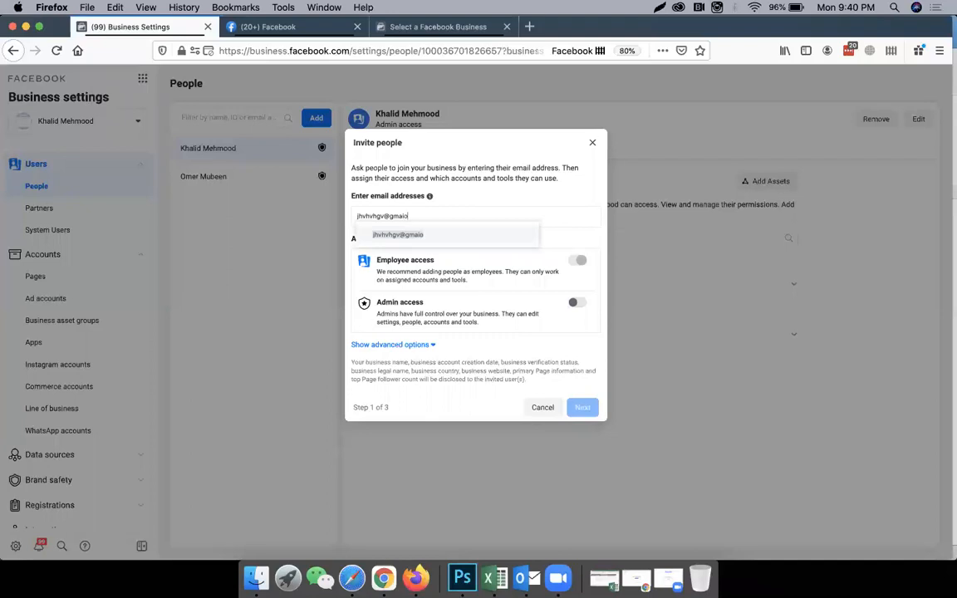
text(il.com)
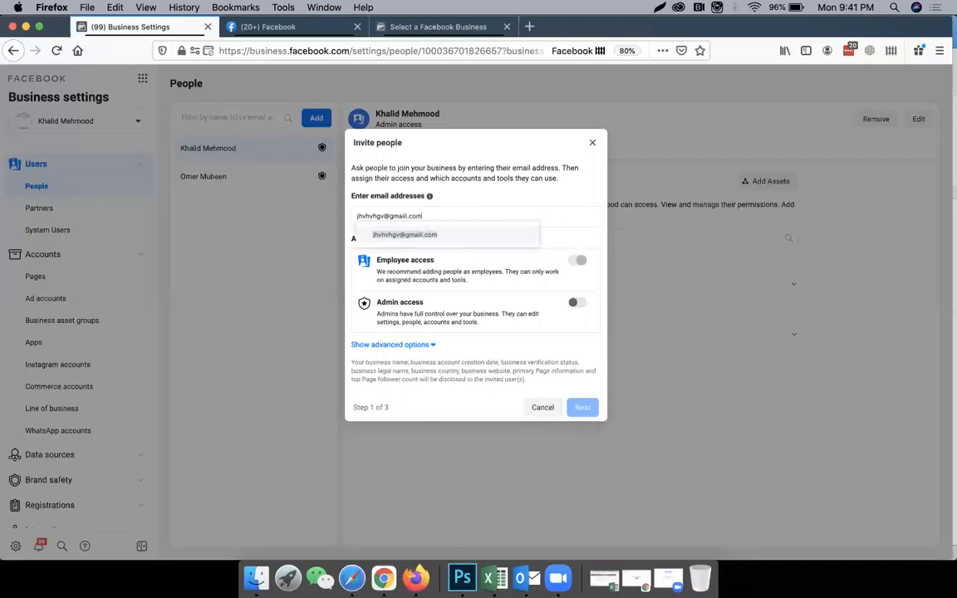
key(Return)
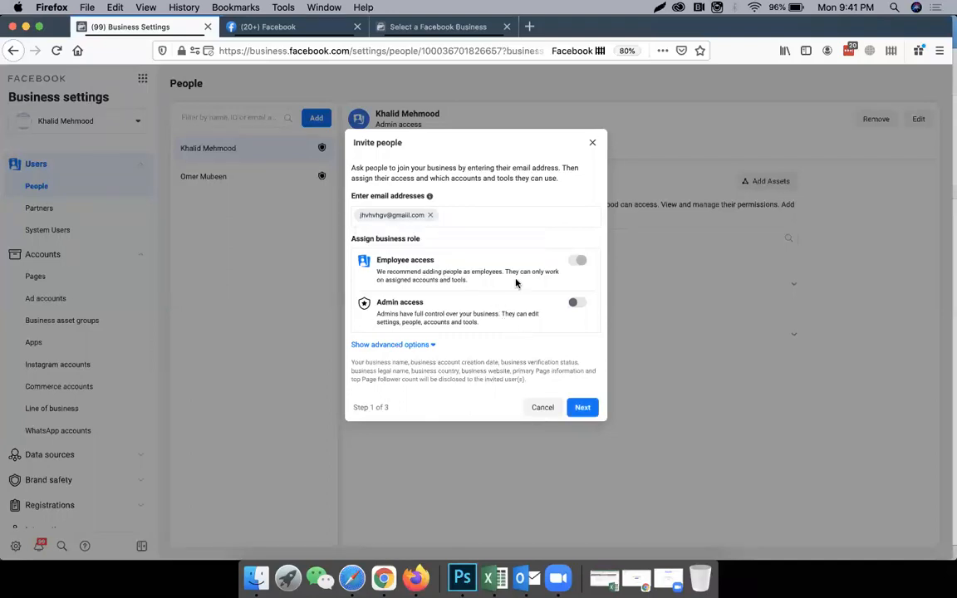
Turn Admin access on and back off for the invitee, and show the advanced role options.
click(573, 303)
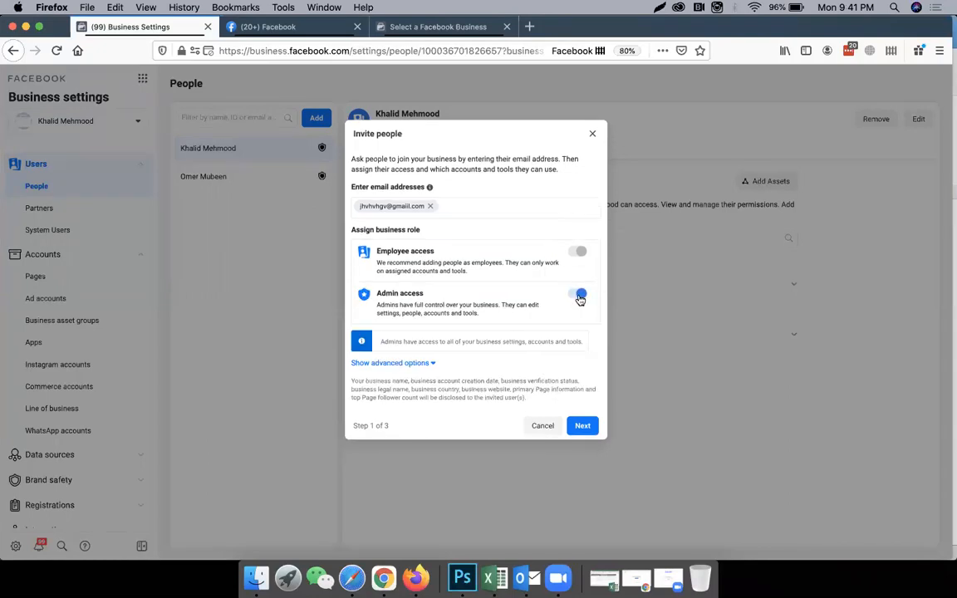
click(580, 295)
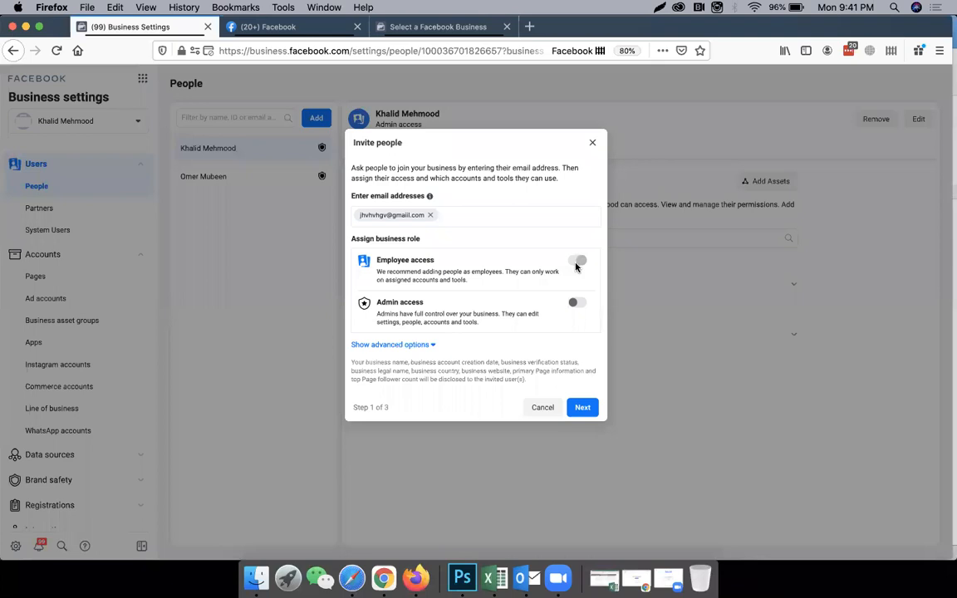
click(430, 344)
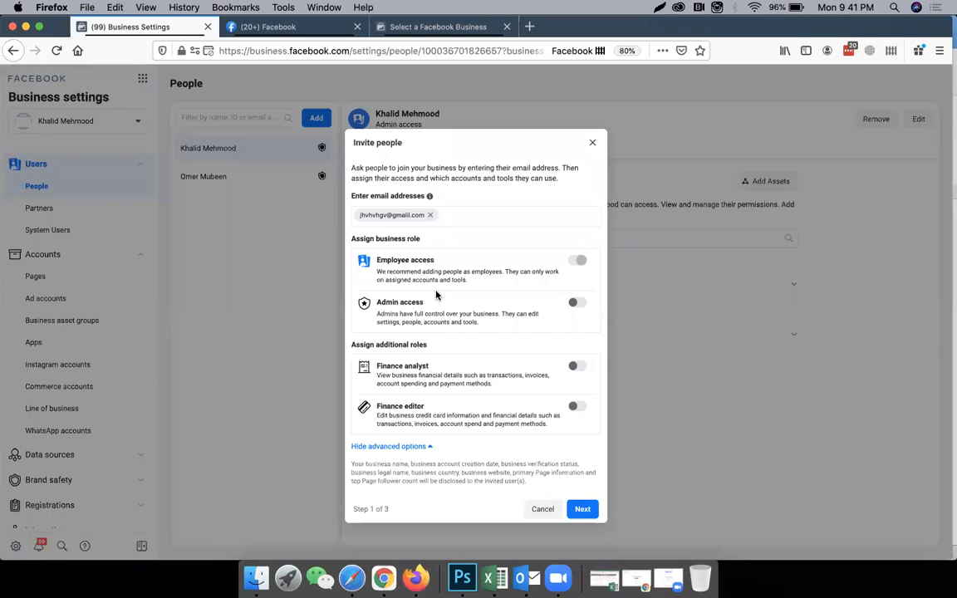
Toggle Admin access on and off again alongside the additional finance roles, and close the invitation without sending it.
click(575, 303)
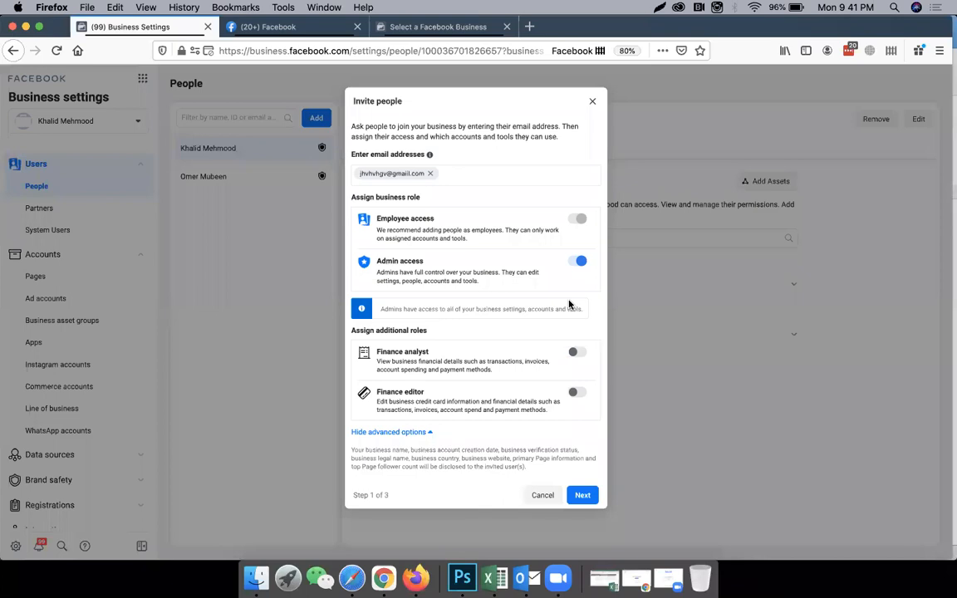
click(579, 261)
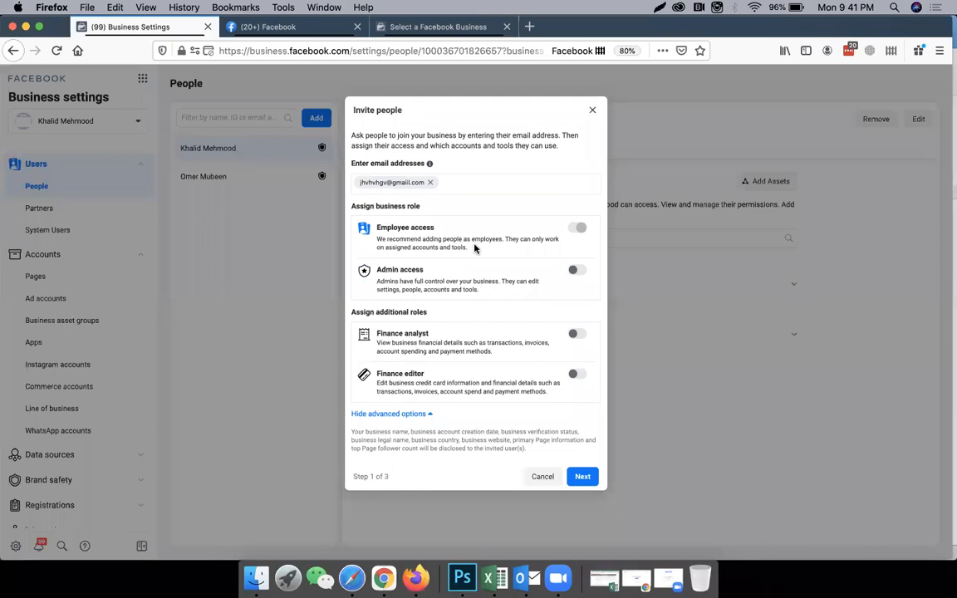
click(576, 270)
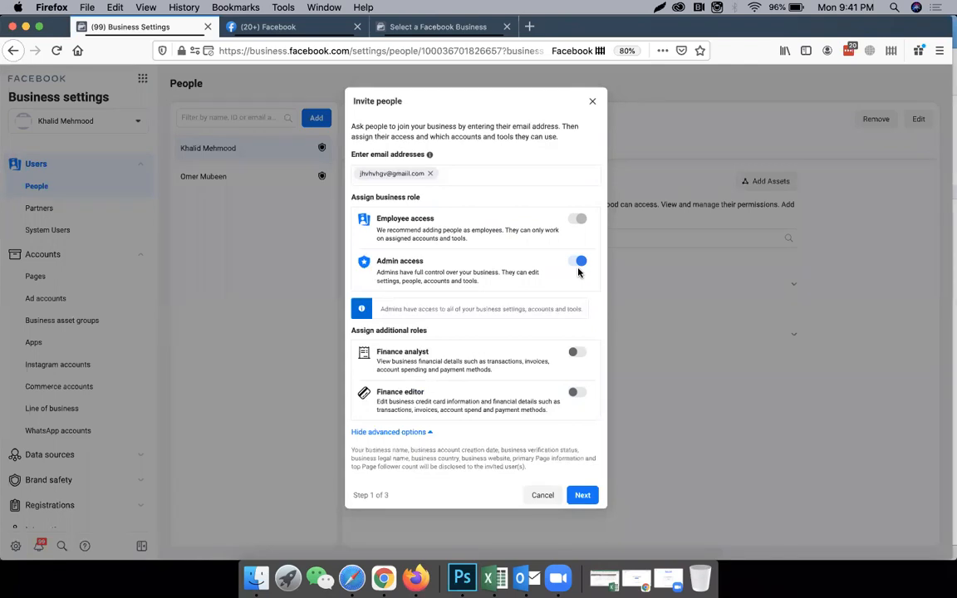
click(579, 264)
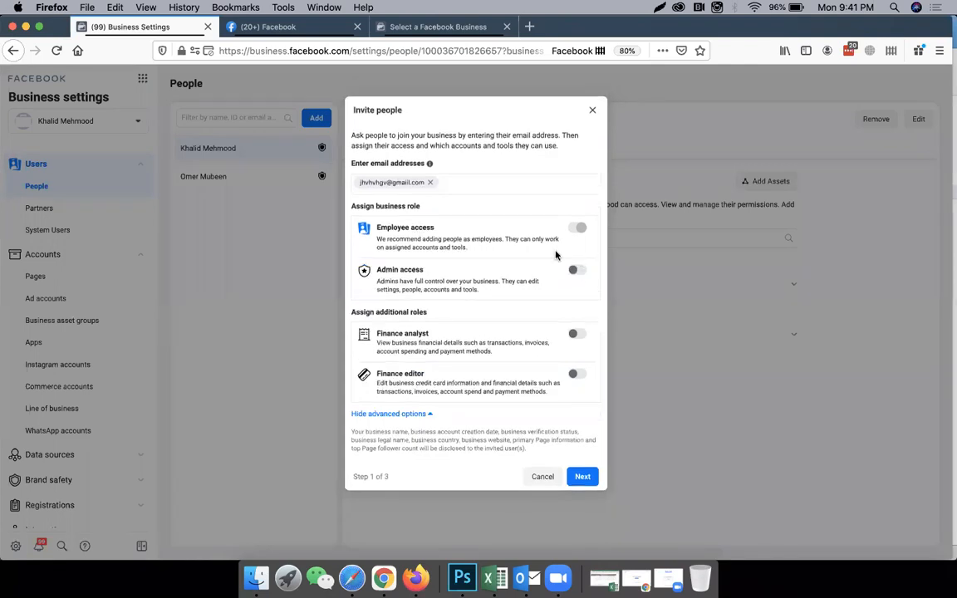
double_click(452, 238)
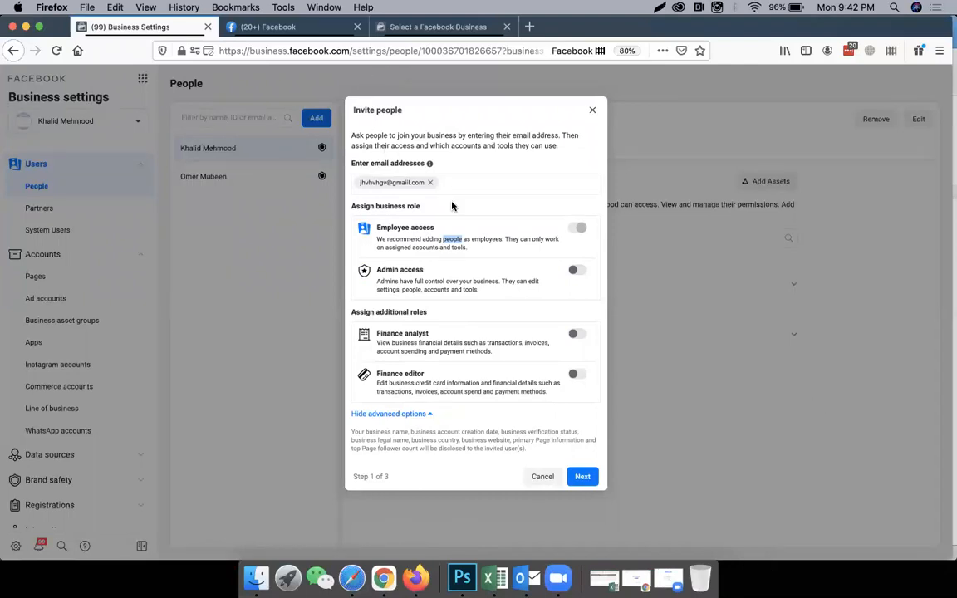
click(592, 111)
Start assigning assets to the second person in the People list and select the Pharmion Private Ltd. Page.
click(273, 177)
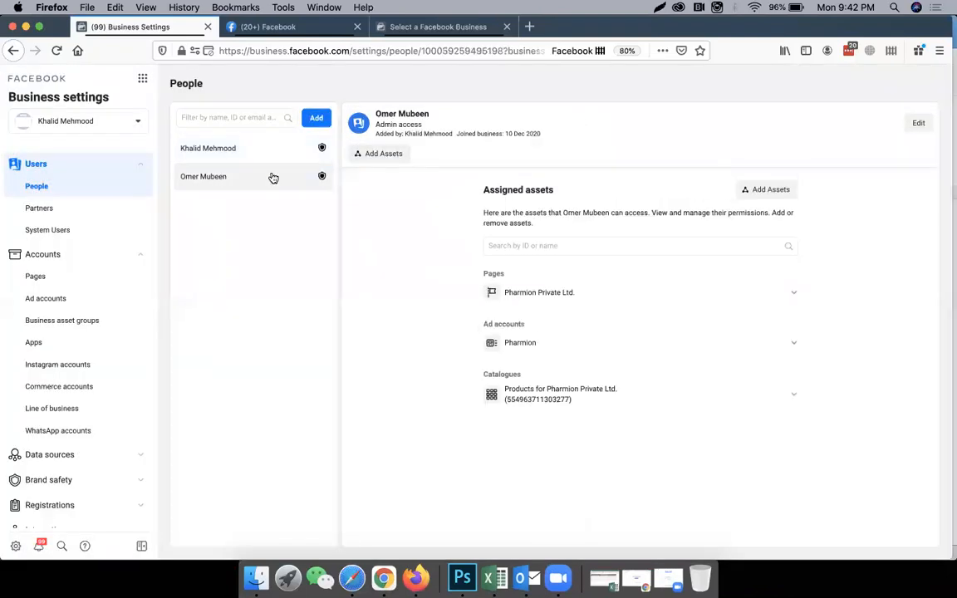
click(370, 162)
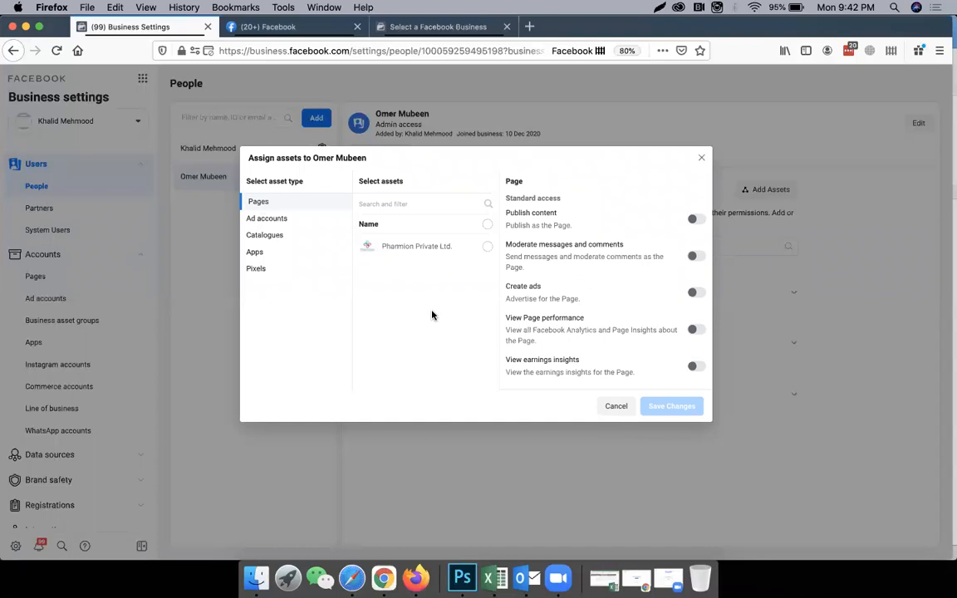
click(488, 247)
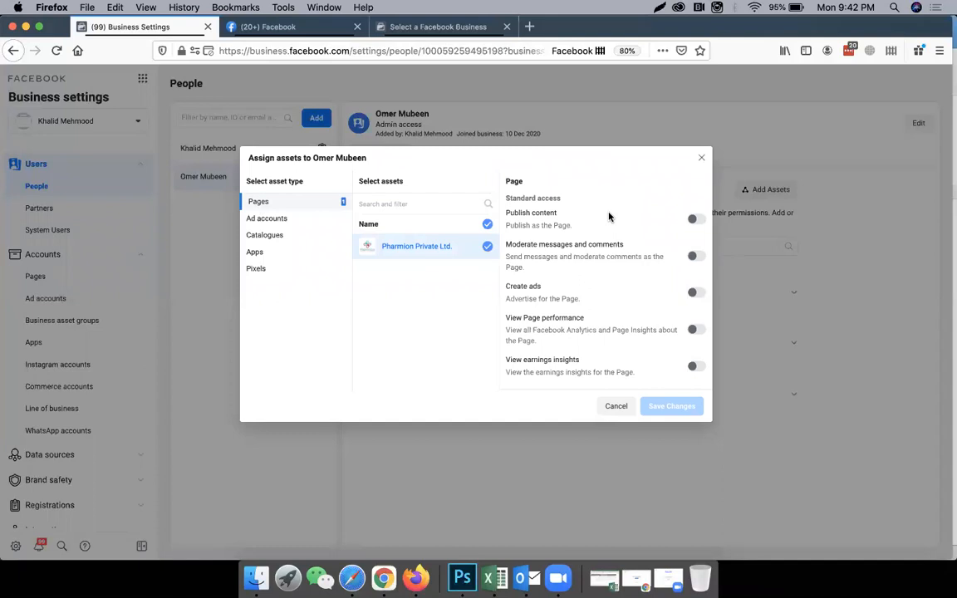
Try the Manage Page admin access for the selected Page and turn it back off.
scroll(609, 217, down, 2)
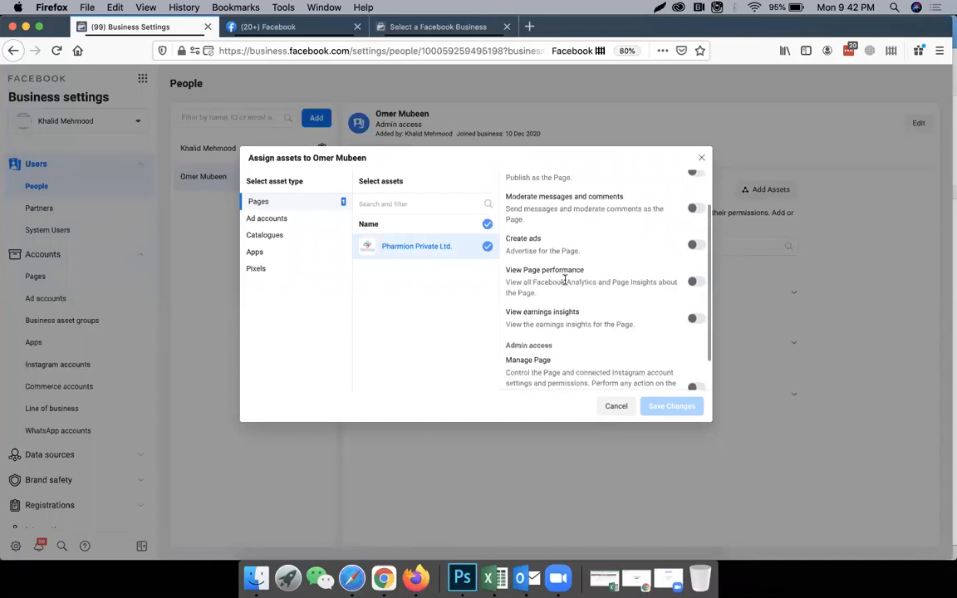
scroll(557, 331, down, 2)
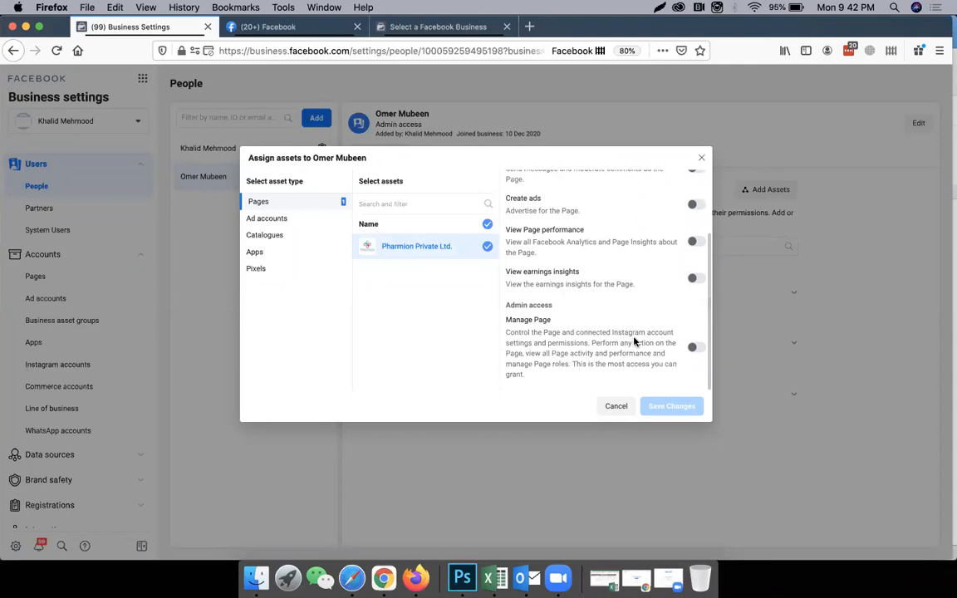
click(696, 349)
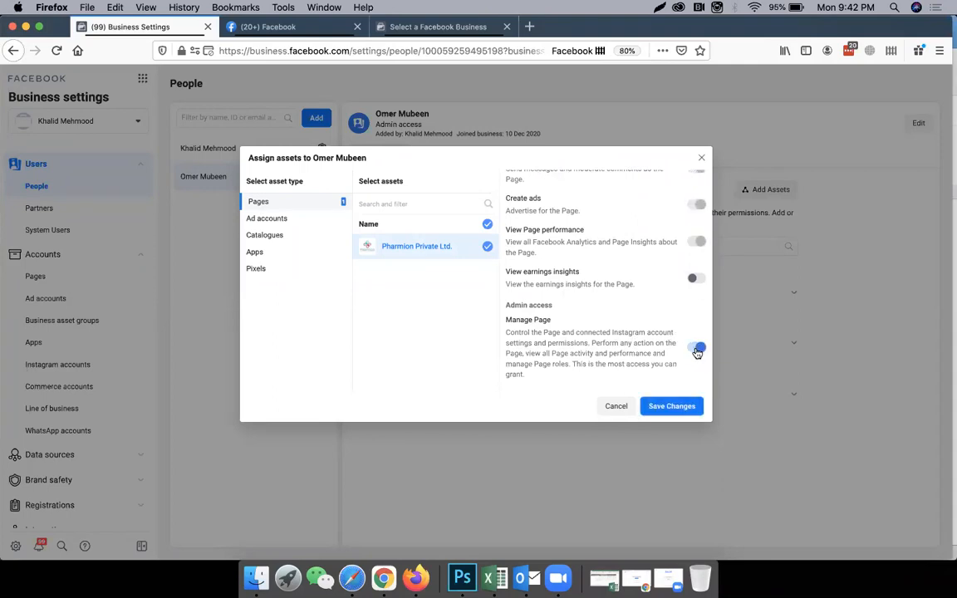
click(696, 348)
scroll(689, 324, up, 4)
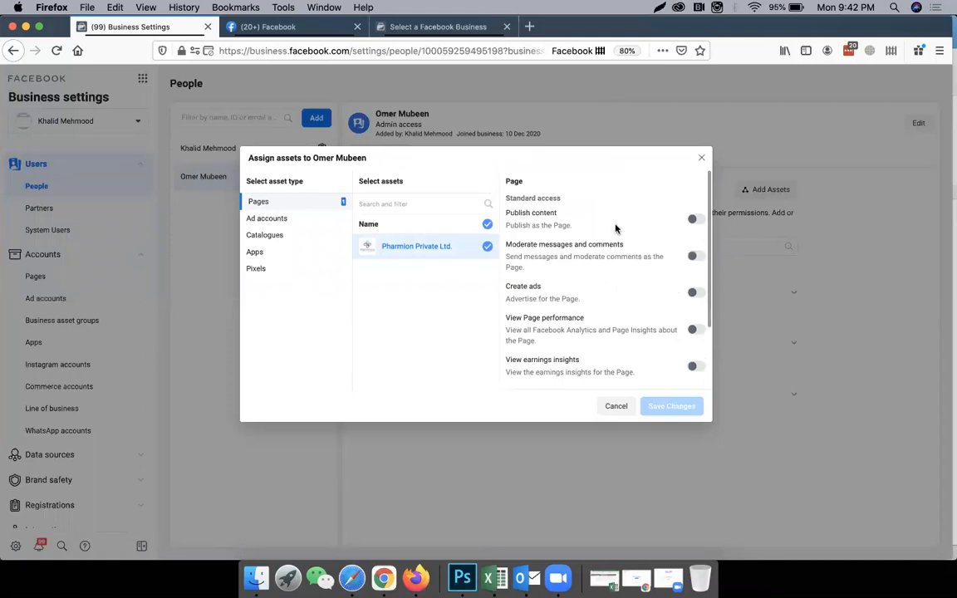
Turn on Publish content and the Manage Page admin access for the Pharmion Private Ltd. Page.
click(693, 219)
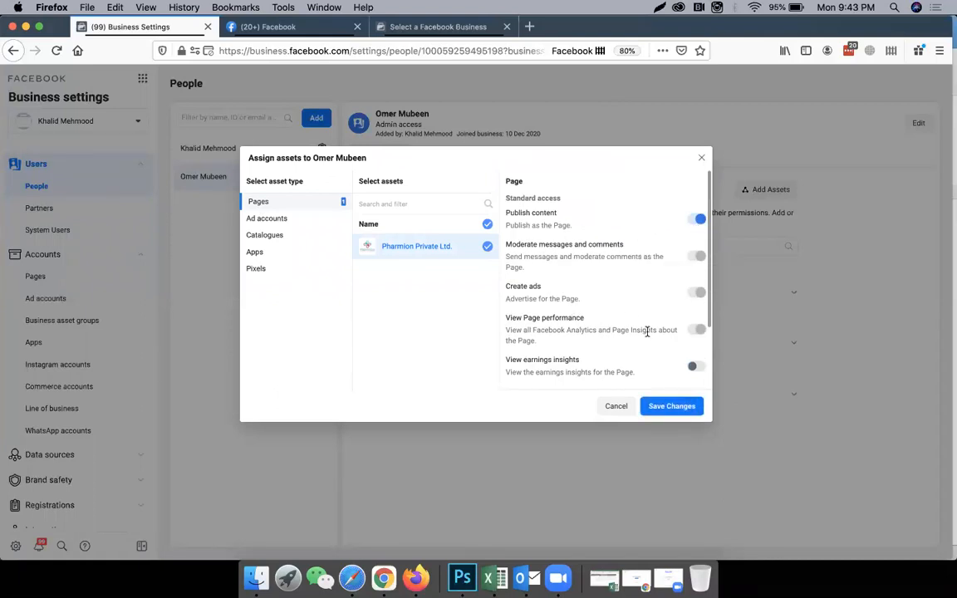
scroll(631, 332, down, 2)
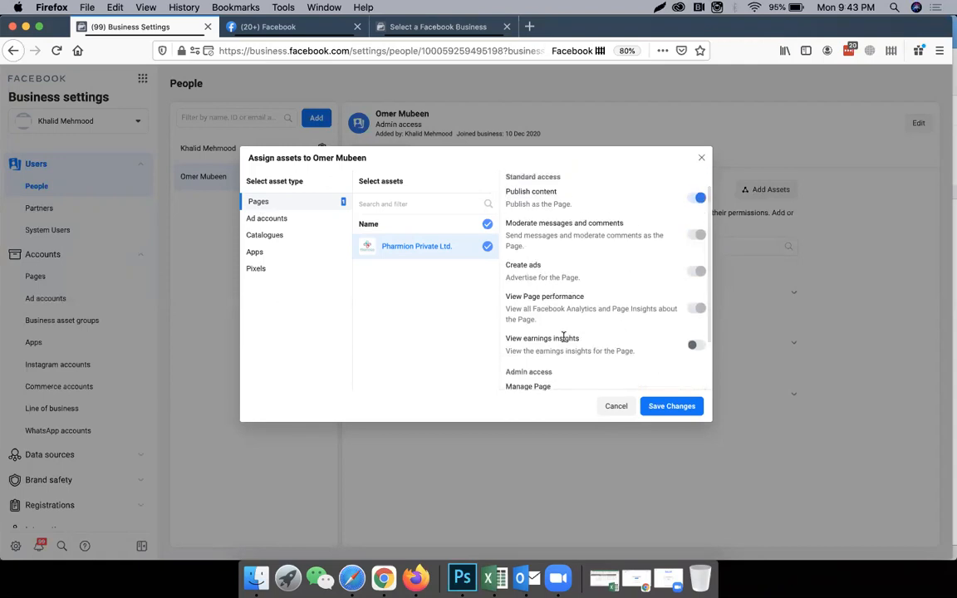
click(695, 347)
click(694, 347)
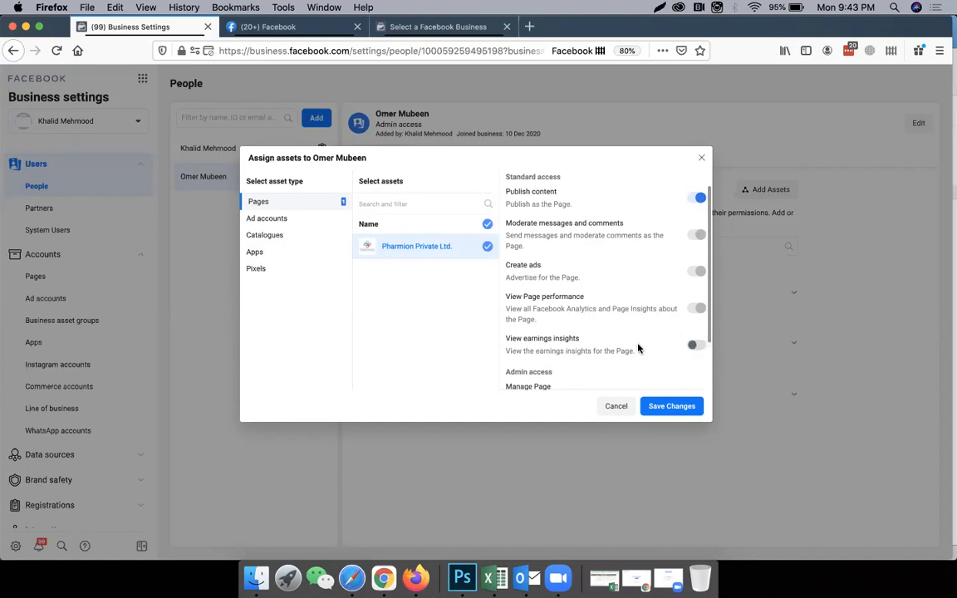
scroll(639, 349, down, 2)
click(694, 350)
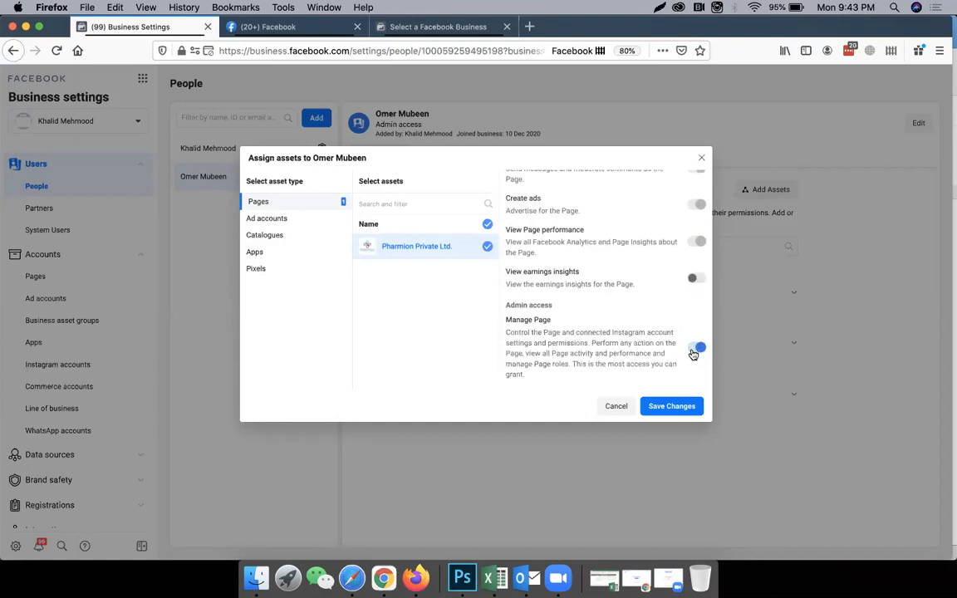
scroll(671, 253, up, 3)
scroll(673, 266, down, 3)
scroll(673, 269, up, 2)
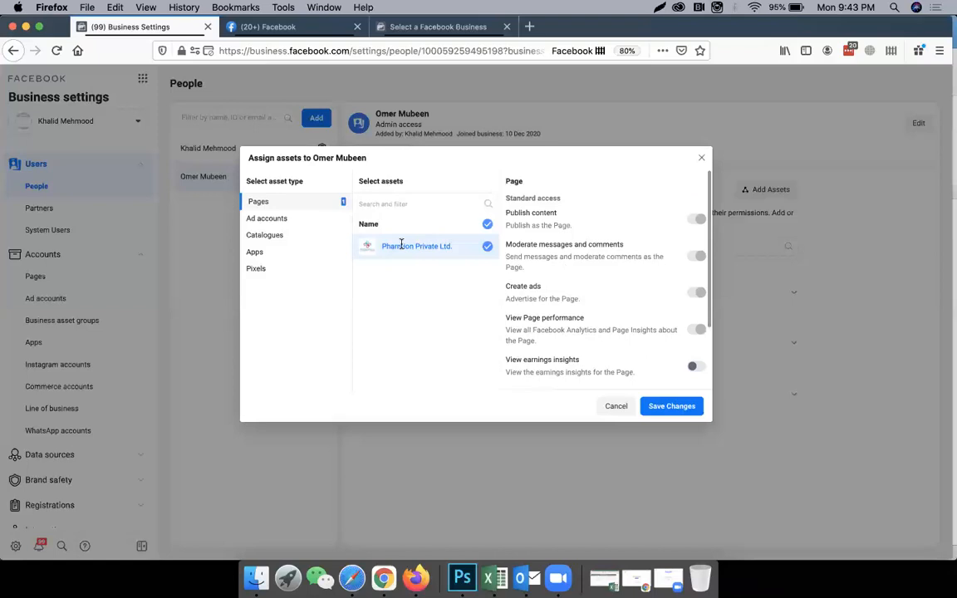
Assign the Pharmion ad account with Manage campaigns and the Manage ad account admin access, and save the asset assignment.
click(303, 222)
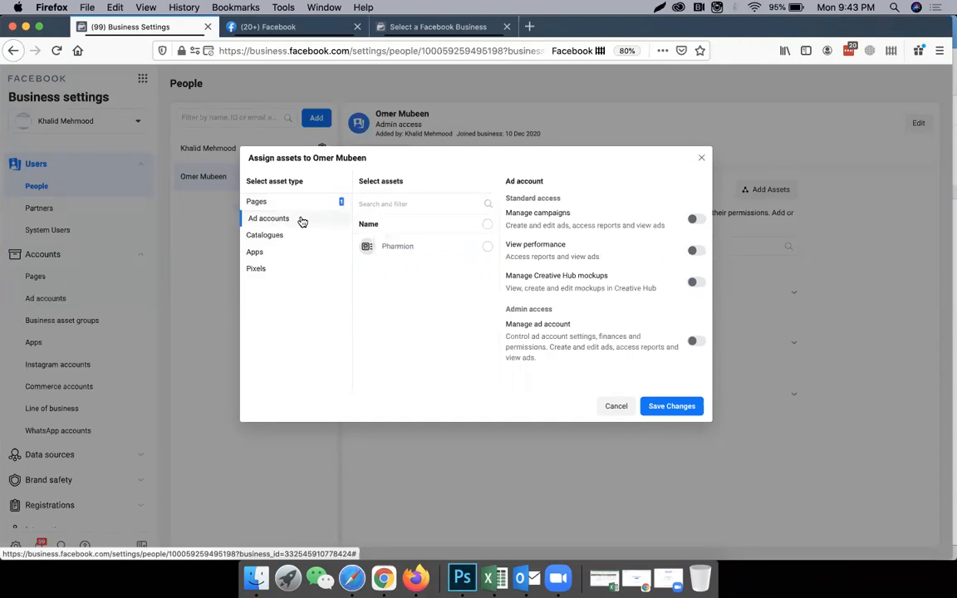
click(483, 250)
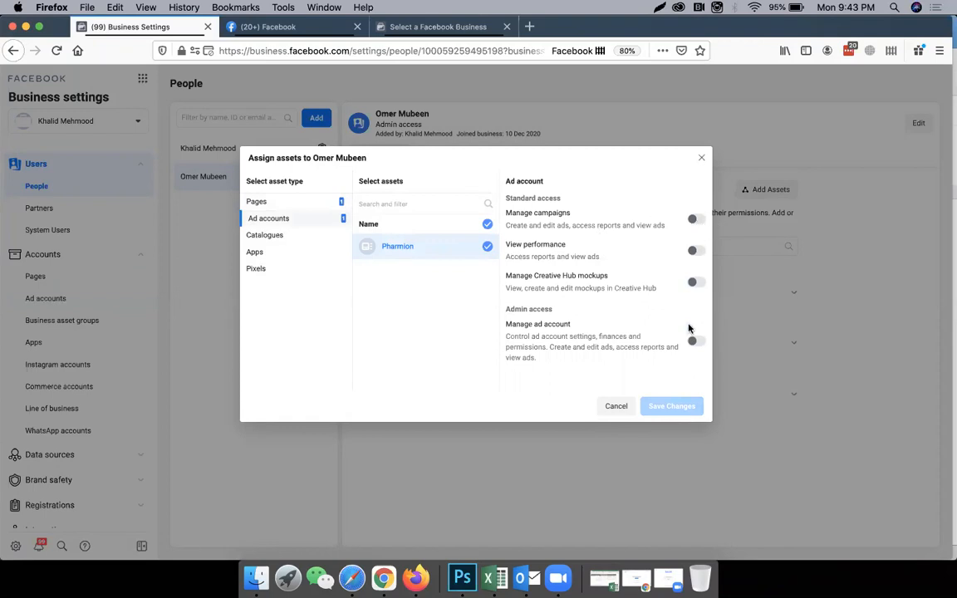
click(691, 343)
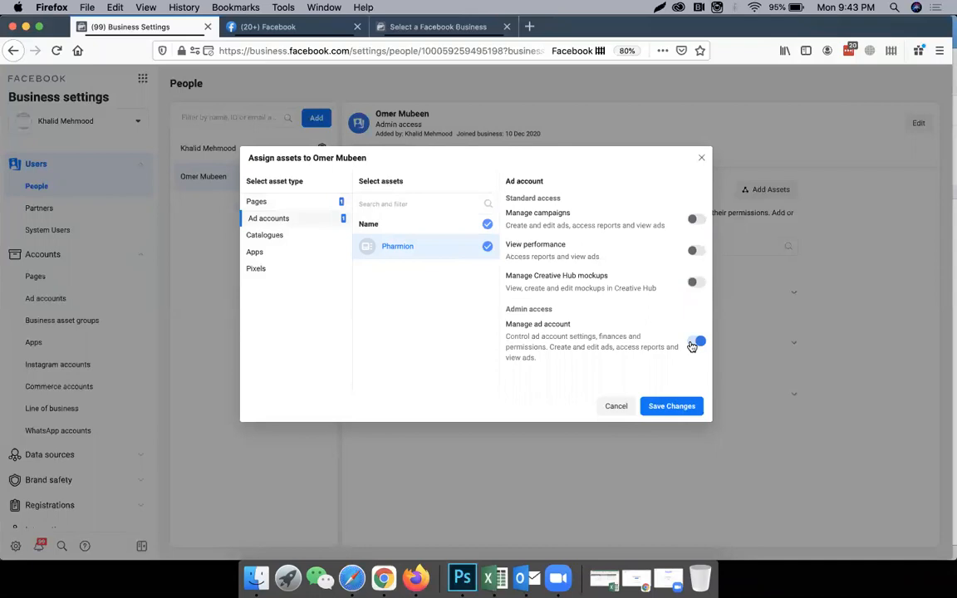
click(697, 342)
click(691, 222)
click(693, 344)
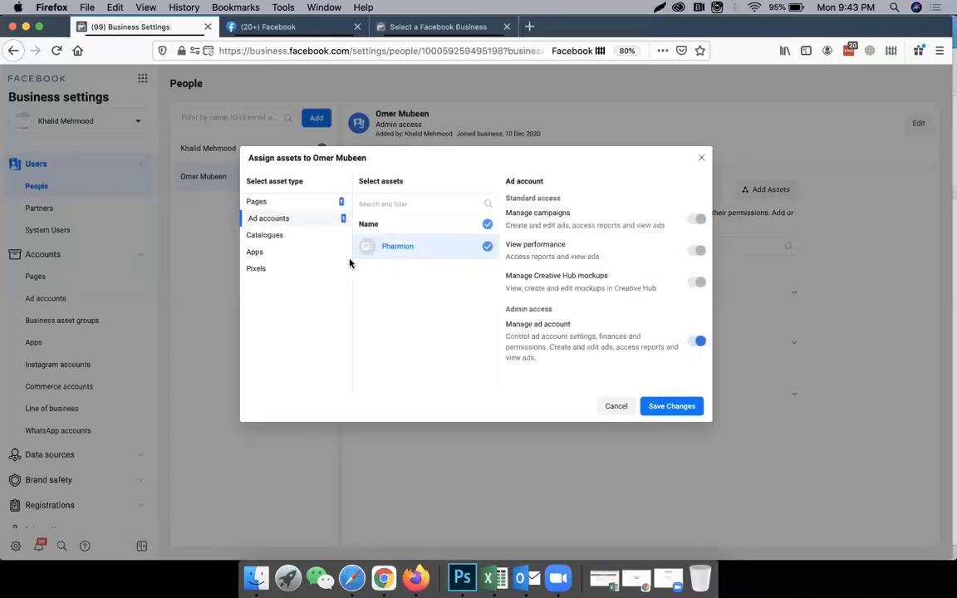
click(657, 406)
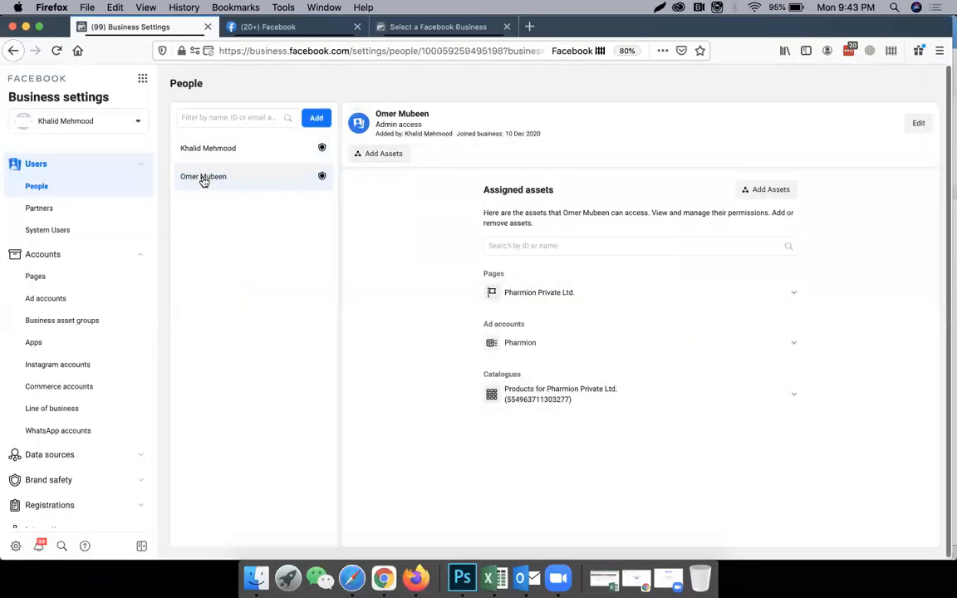
Review the second person's assigned assets and the permissions granted on the Pharmion Private Ltd. Page.
drag(475, 190, 765, 397)
click(765, 476)
click(794, 293)
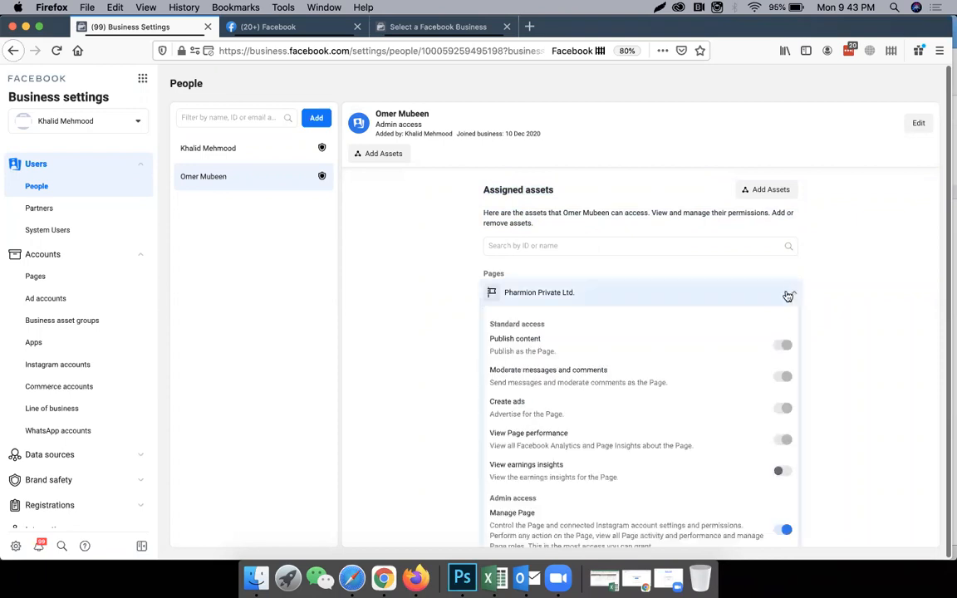
scroll(632, 416, down, 3)
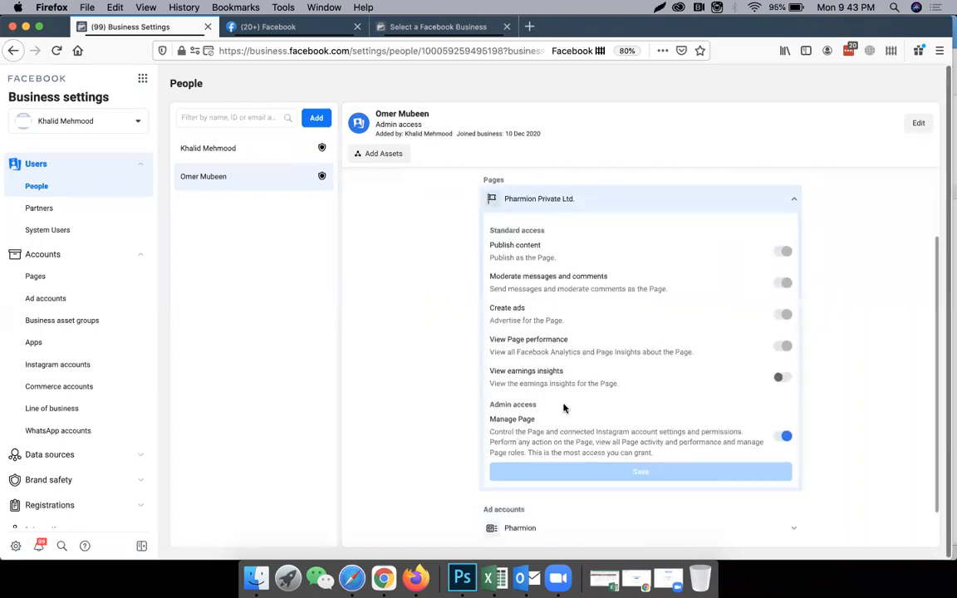
scroll(672, 210, up, 3)
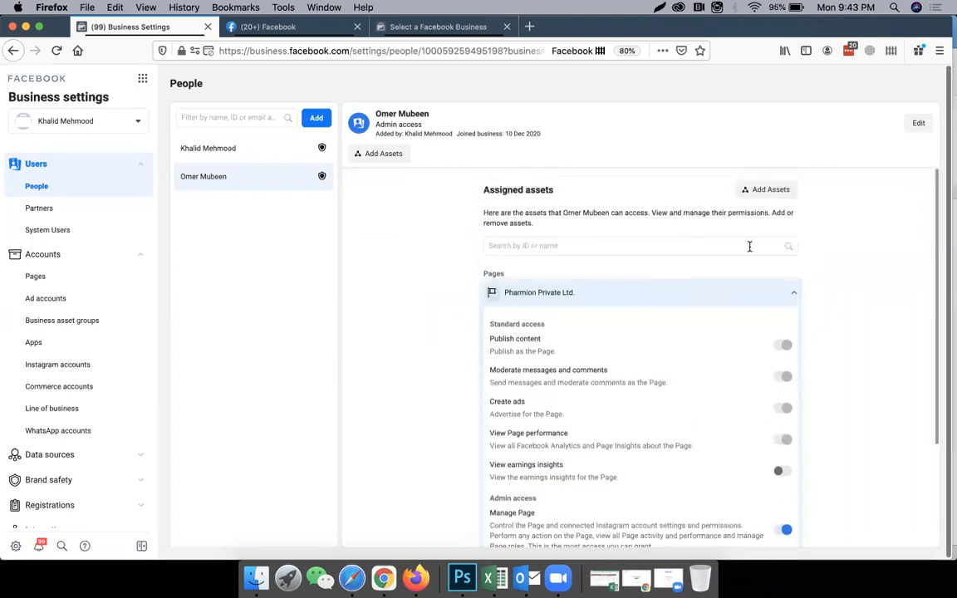
click(793, 295)
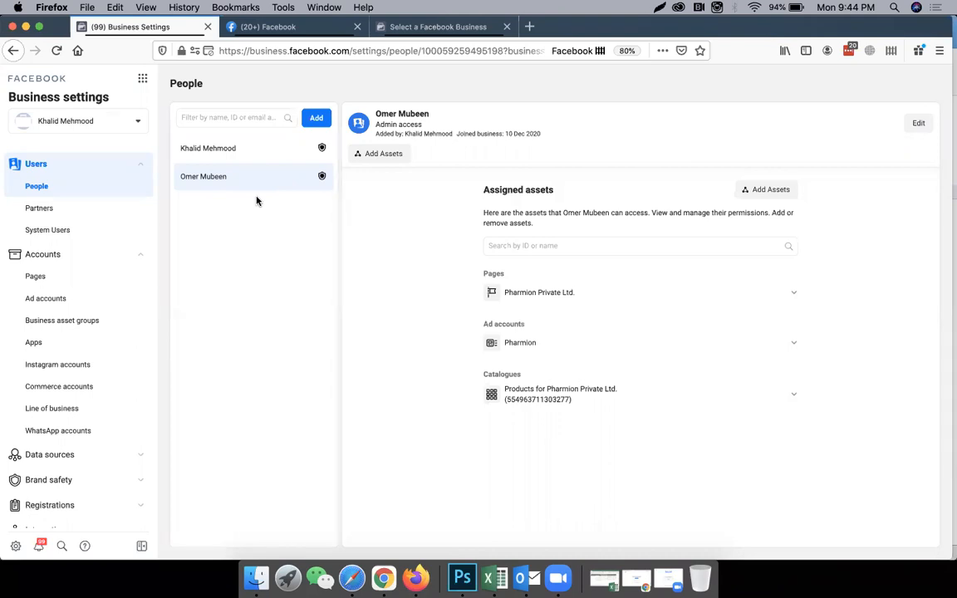
click(142, 79)
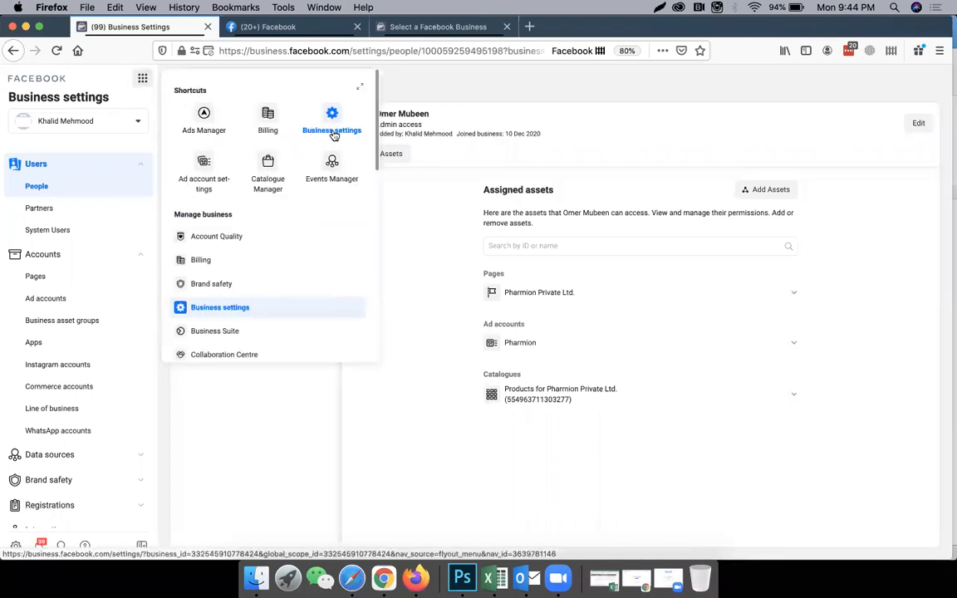
click(315, 517)
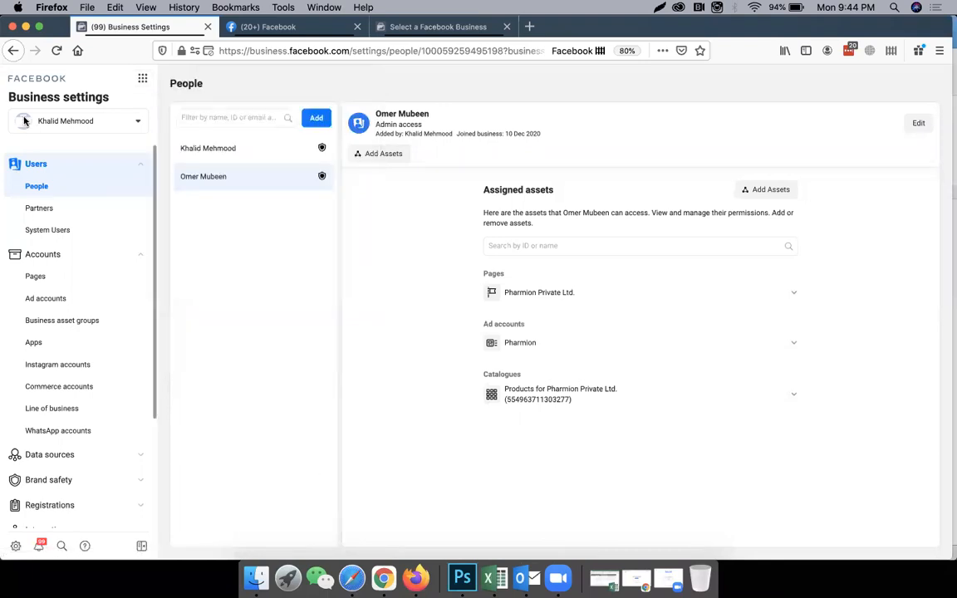
scroll(77, 320, down, 3)
scroll(76, 320, up, 3)
scroll(76, 320, down, 3)
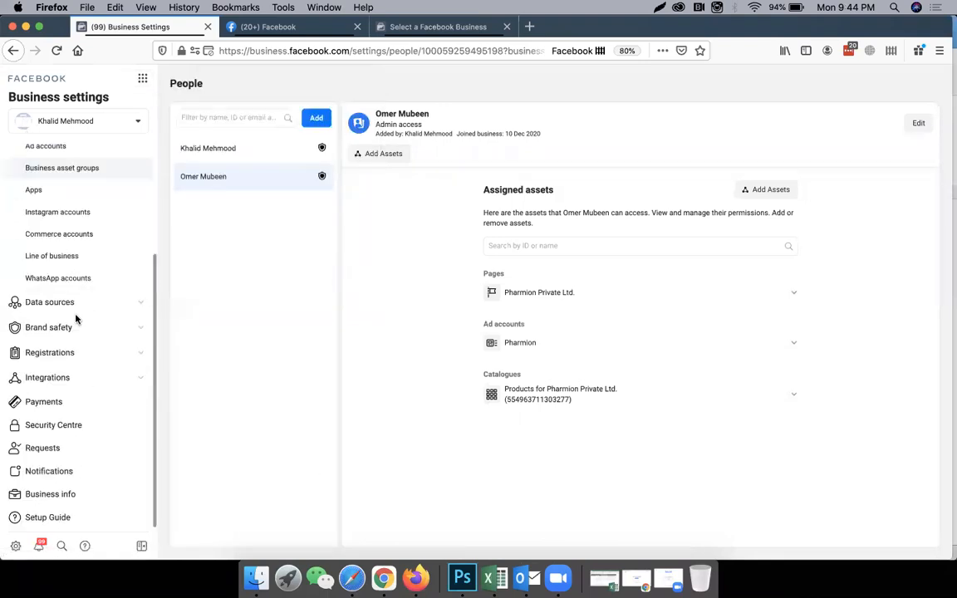
scroll(76, 320, up, 3)
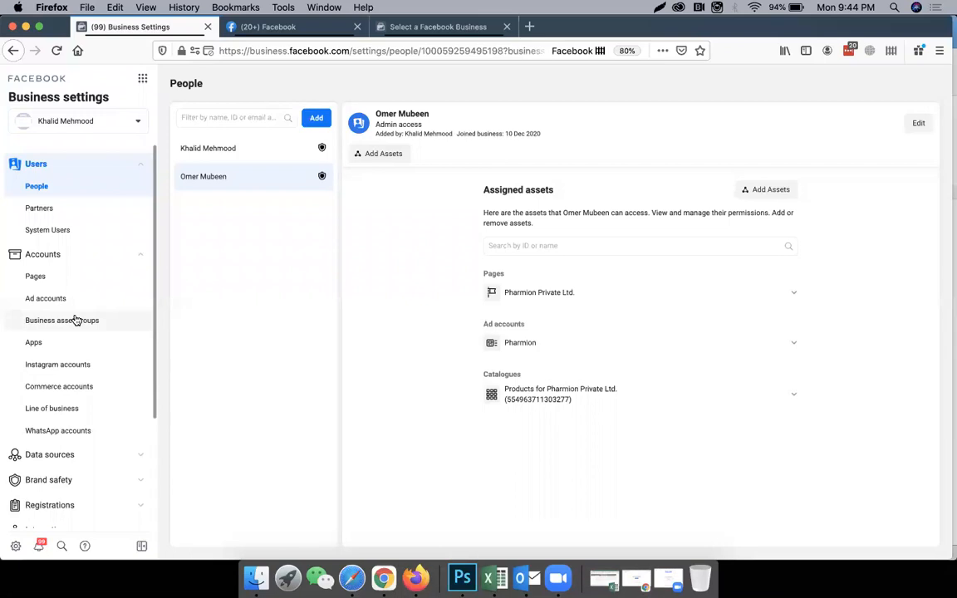
Review the business's ad accounts, Pages and Instagram accounts, and return to the second person's assigned assets.
click(73, 259)
click(73, 259)
click(69, 303)
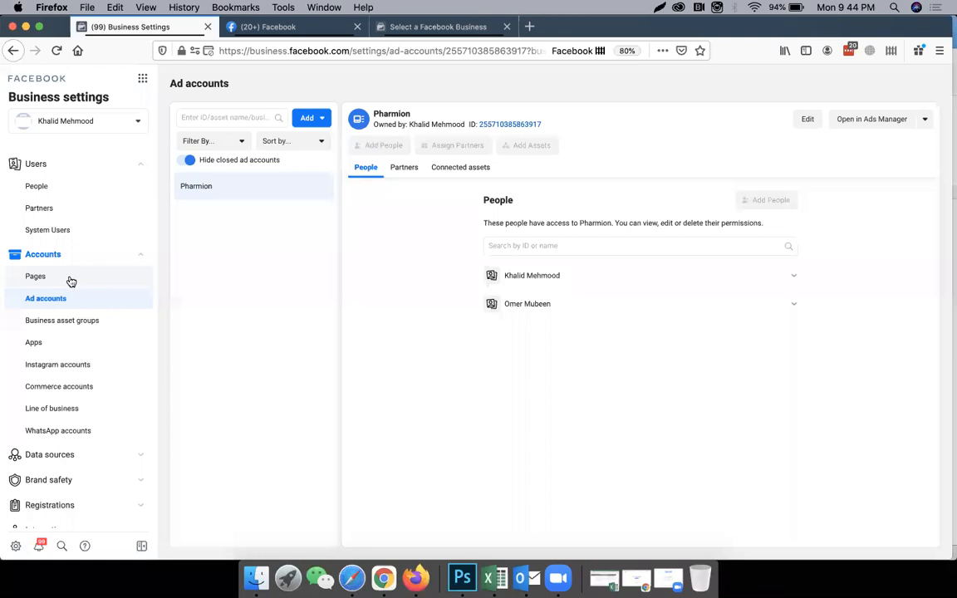
click(71, 281)
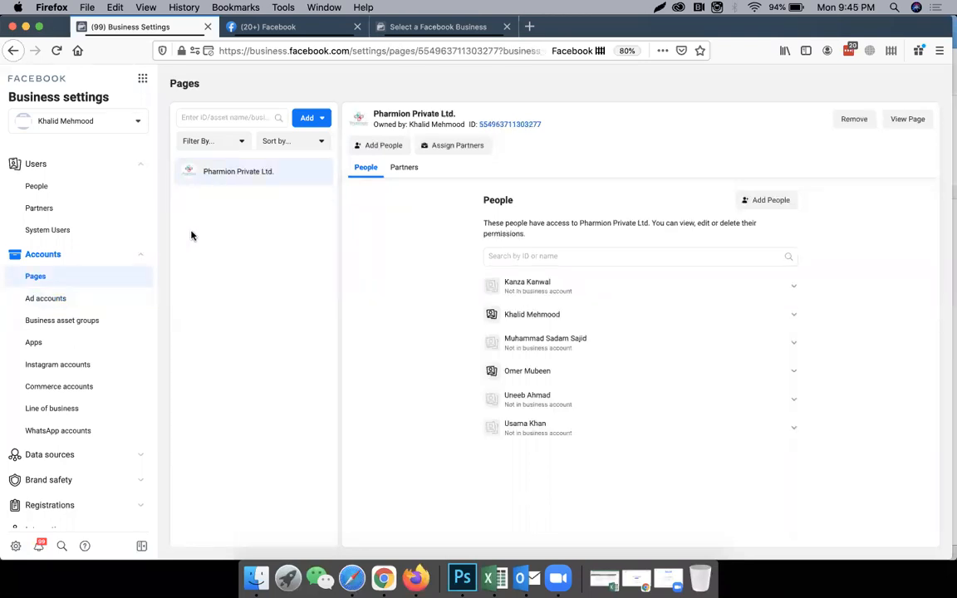
click(81, 364)
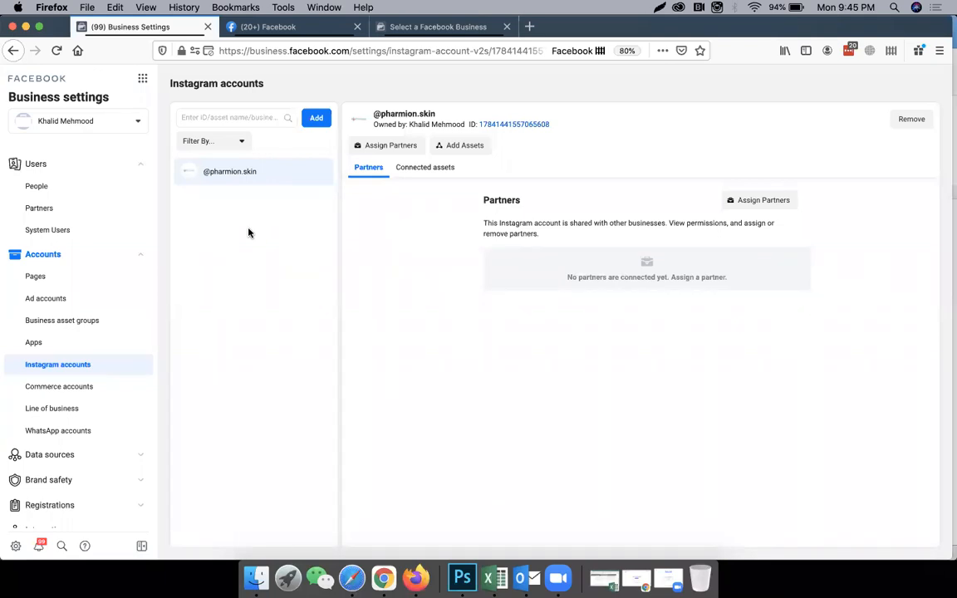
click(94, 189)
click(221, 177)
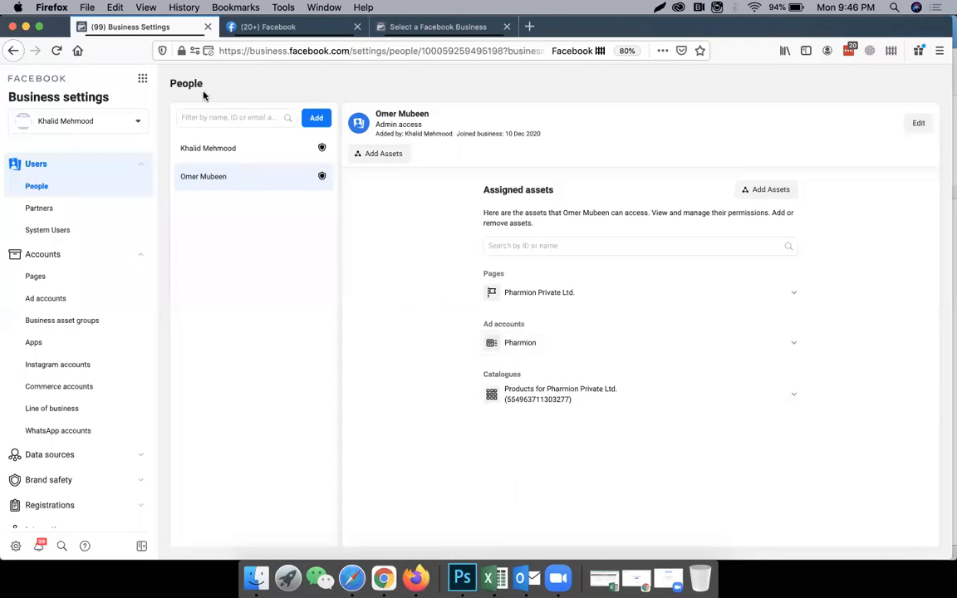
Open Events Manager and start connecting a new data source.
click(141, 81)
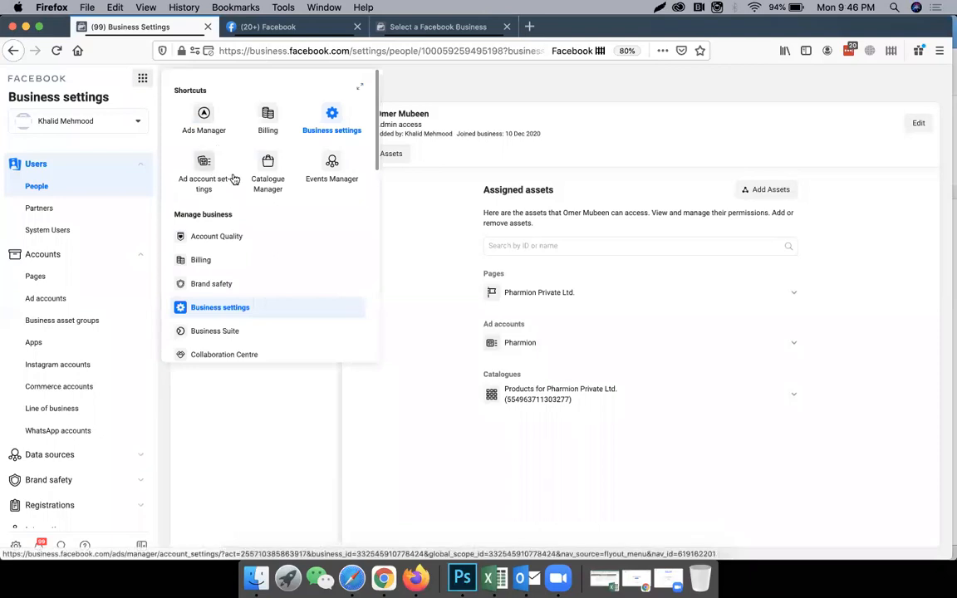
click(332, 170)
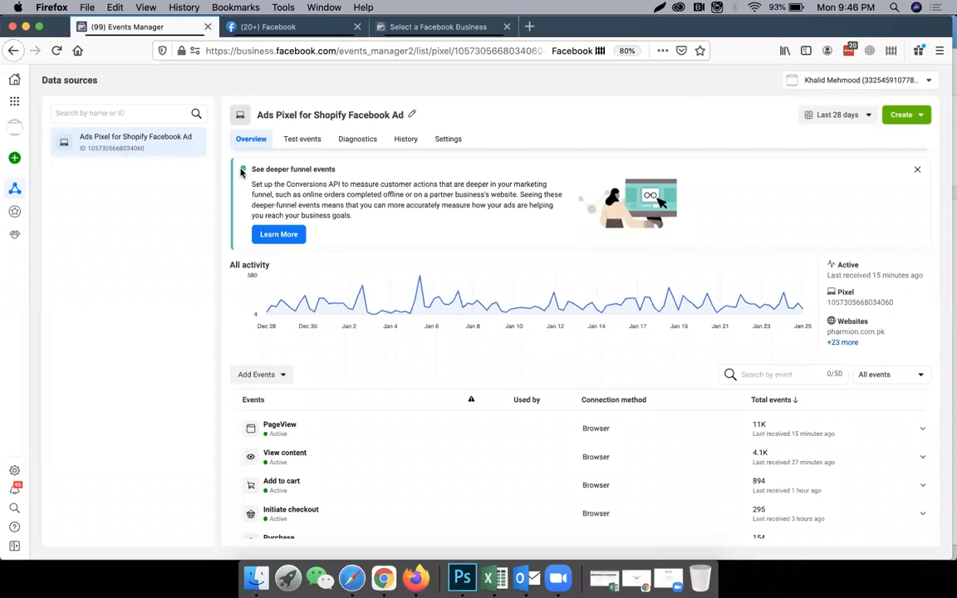
mouse_move(20, 143)
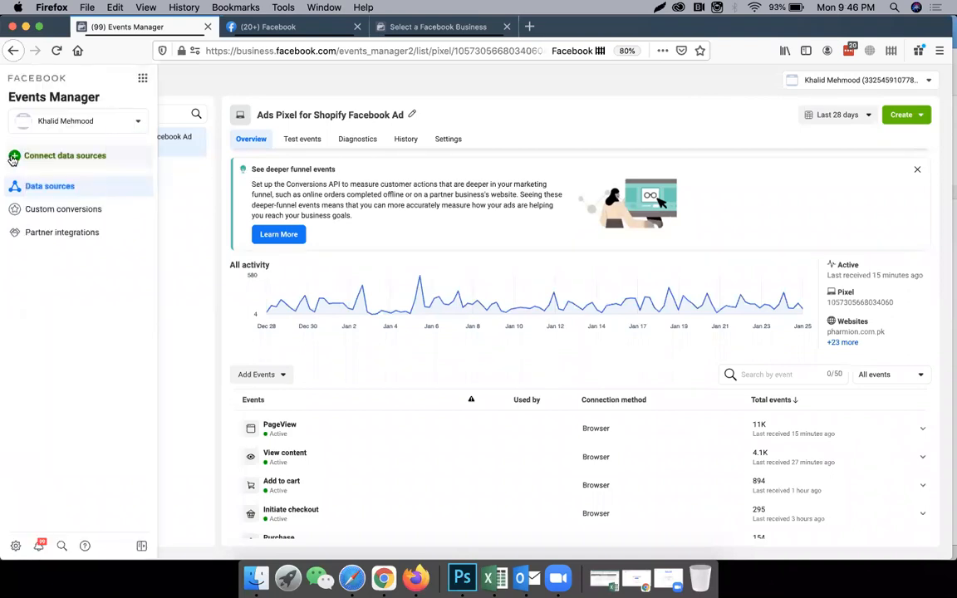
click(68, 158)
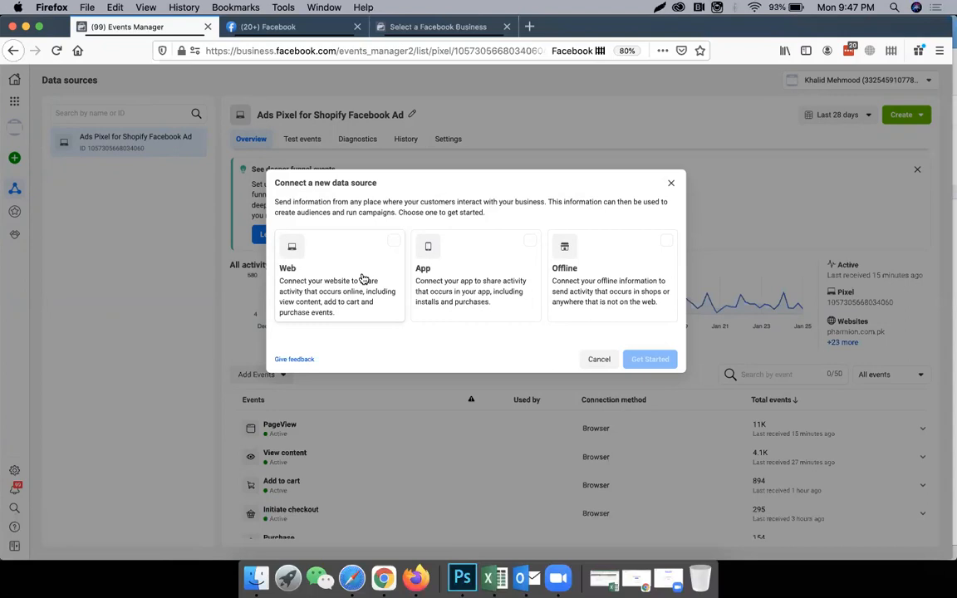
Choose Web as the data source and Facebook pixel as the connection method.
click(363, 279)
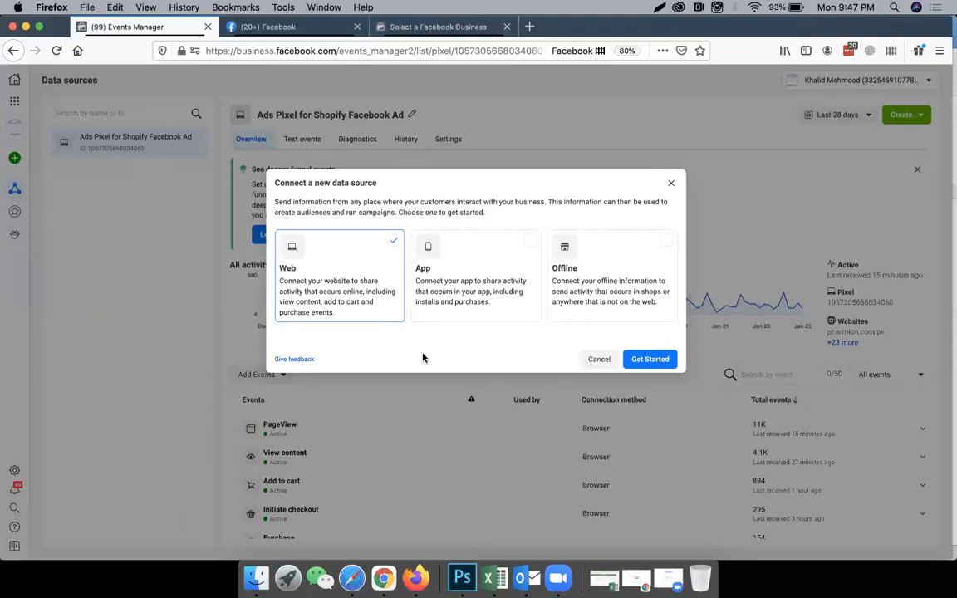
click(638, 364)
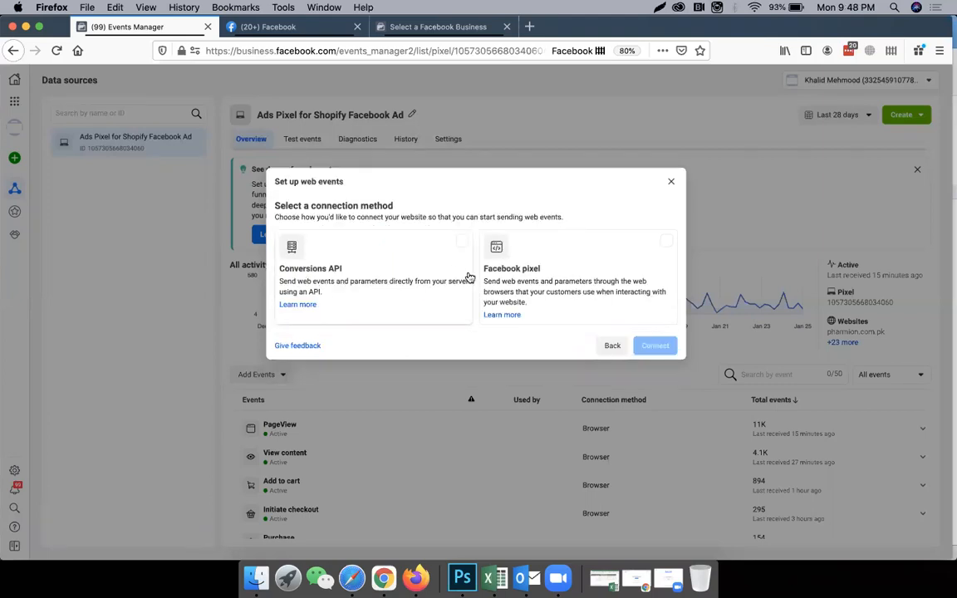
click(570, 289)
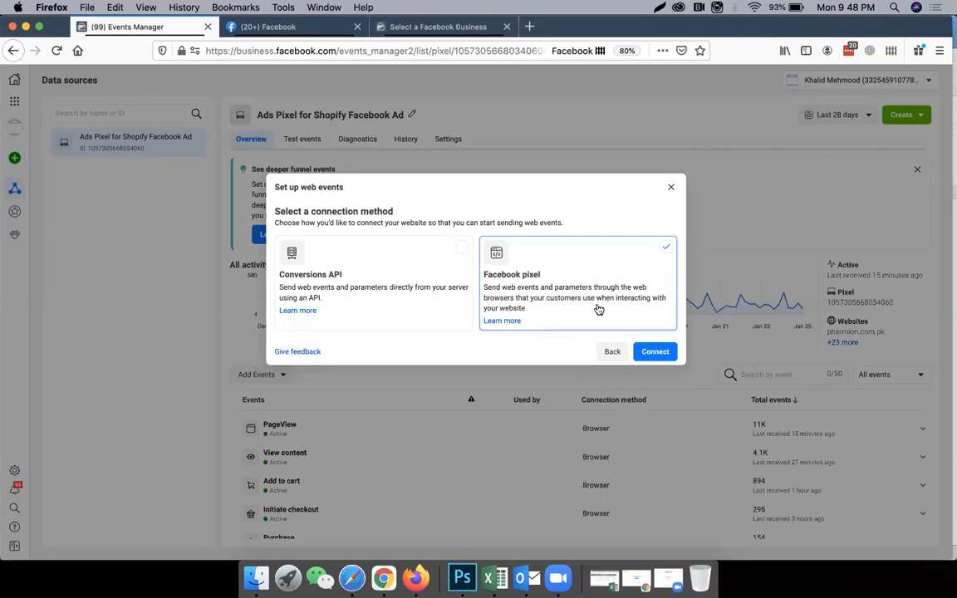
click(644, 352)
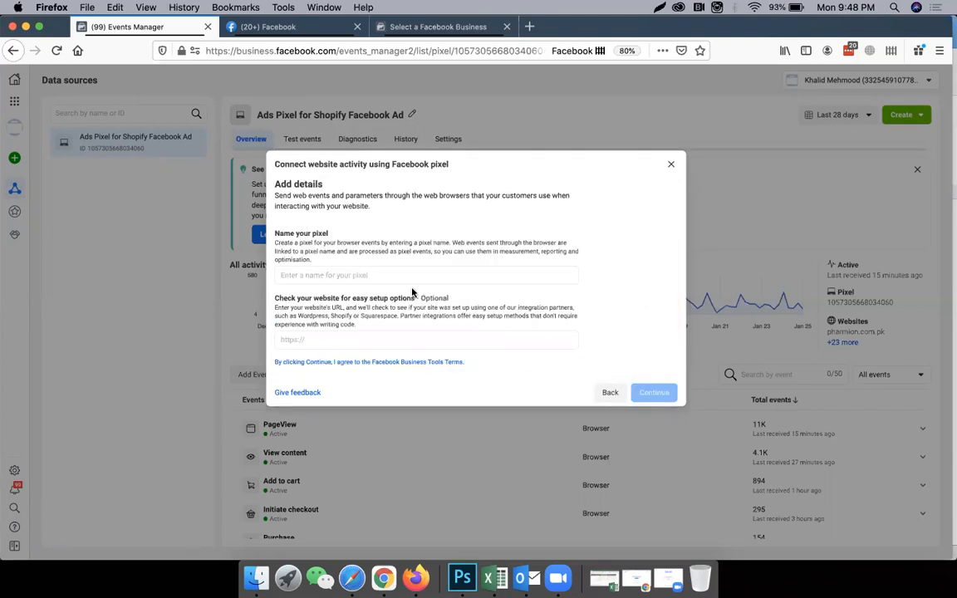
Create the pixel with the name "123 shopping pakistan" and the website URL 123onli.com.
click(389, 276)
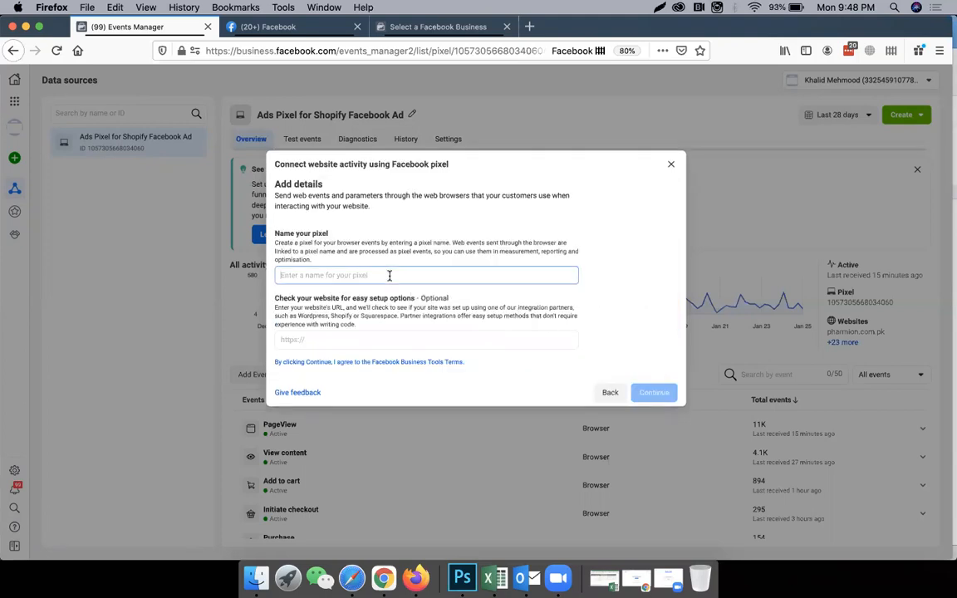
text(123 shopping p)
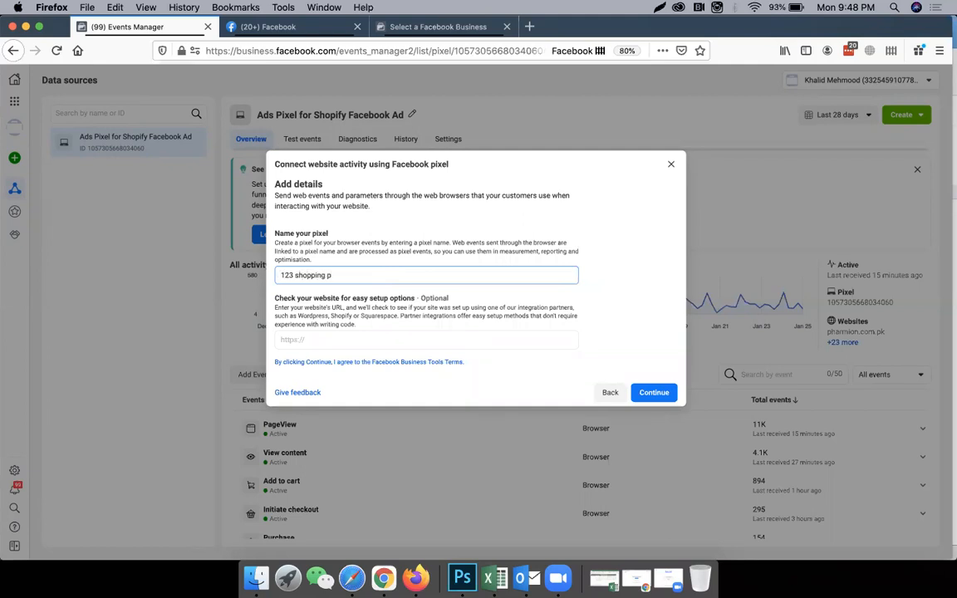
text(akistan)
click(360, 339)
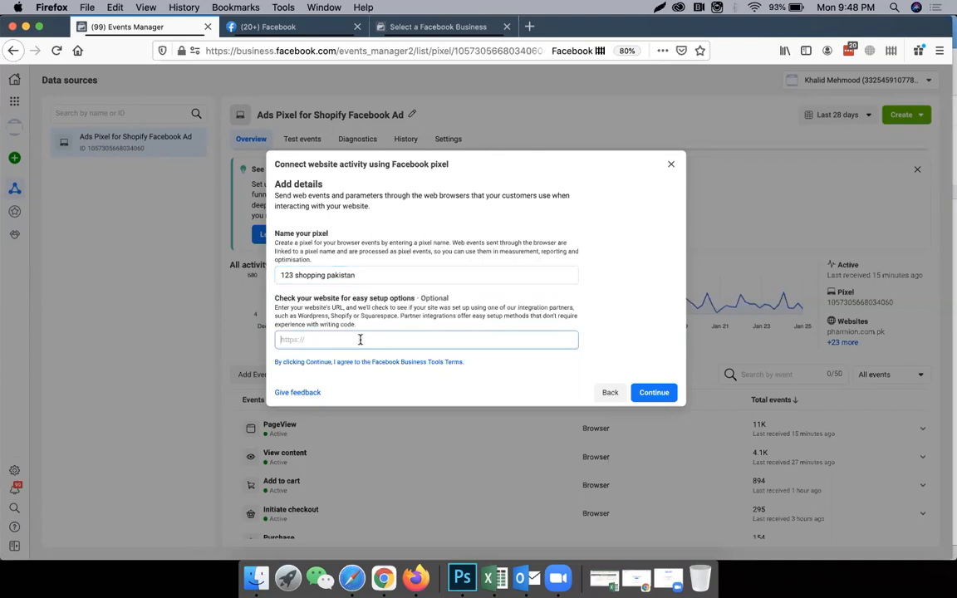
text(123onli.com)
click(667, 393)
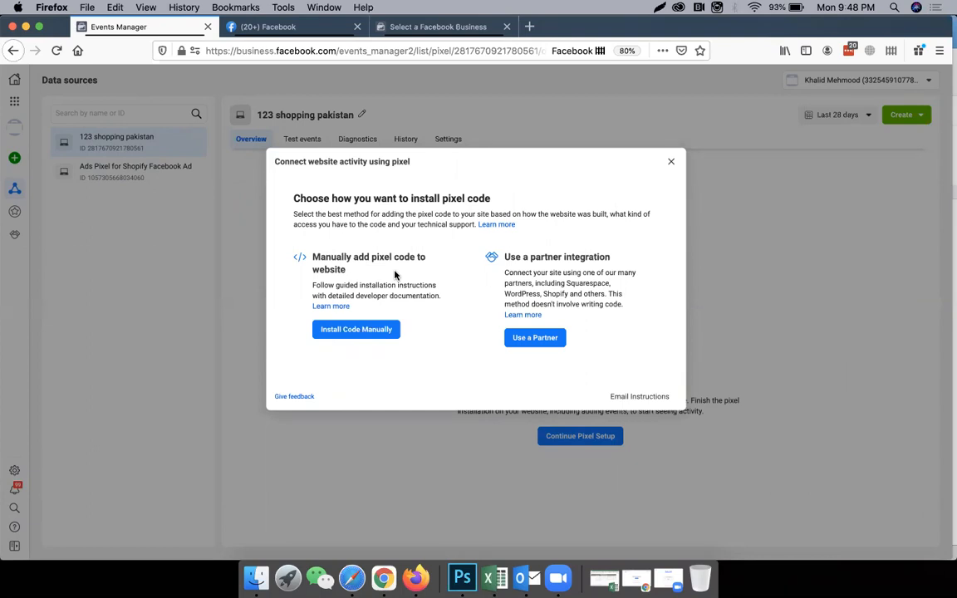
Copy the pixel's base code for manual installation, check where to paste it above the </head> tag, and return to the installation choices.
click(374, 329)
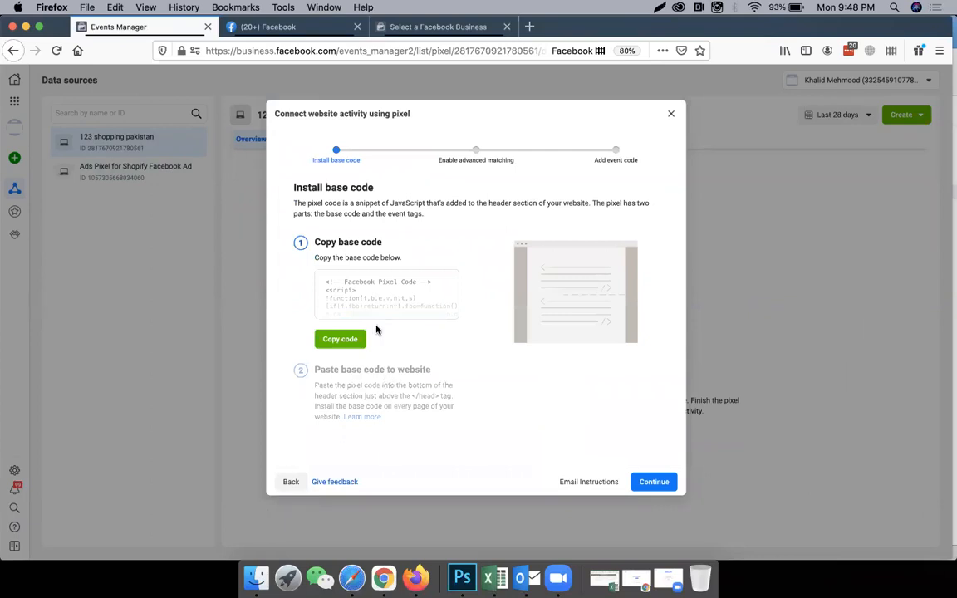
click(348, 340)
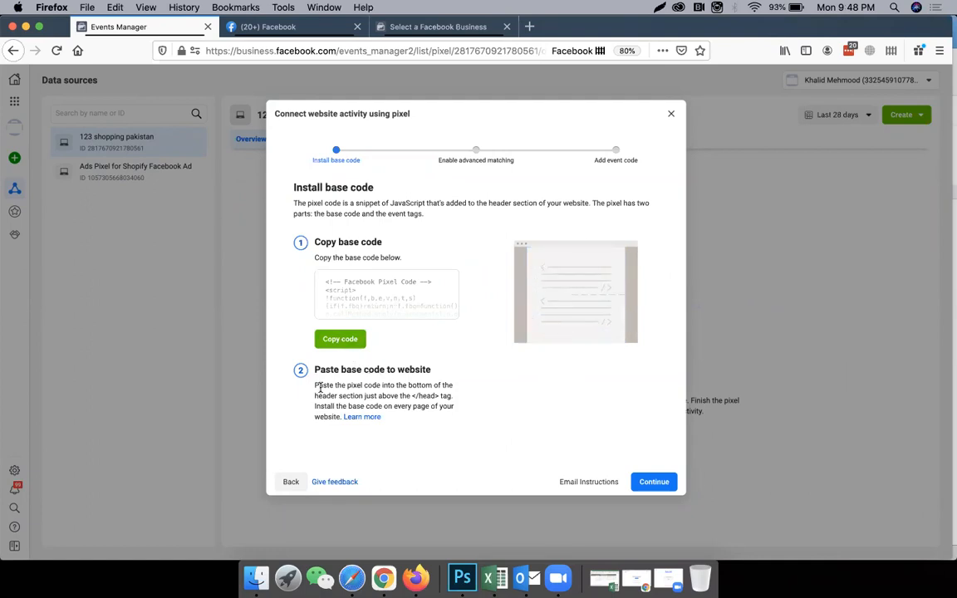
drag(319, 387, 368, 391)
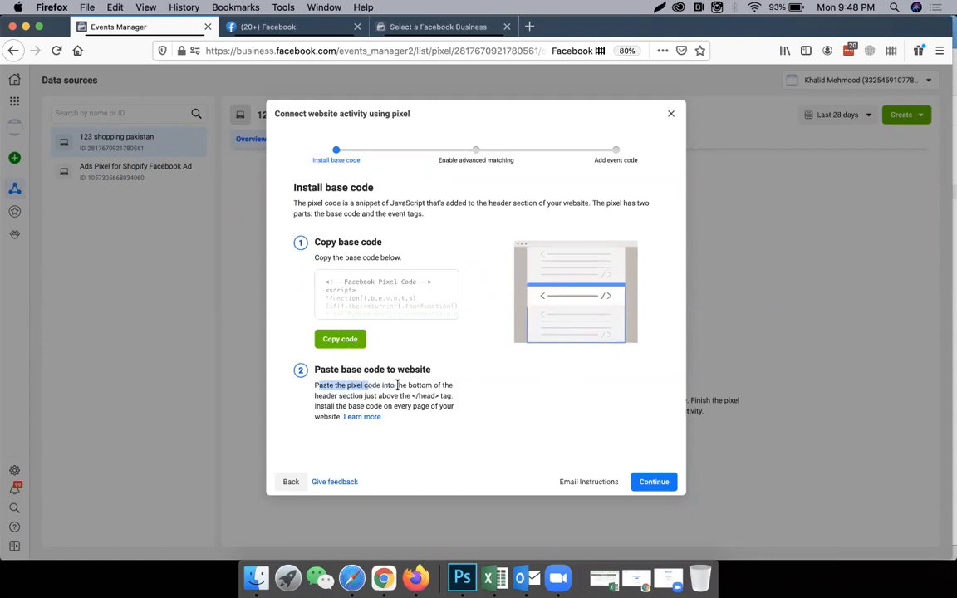
click(325, 385)
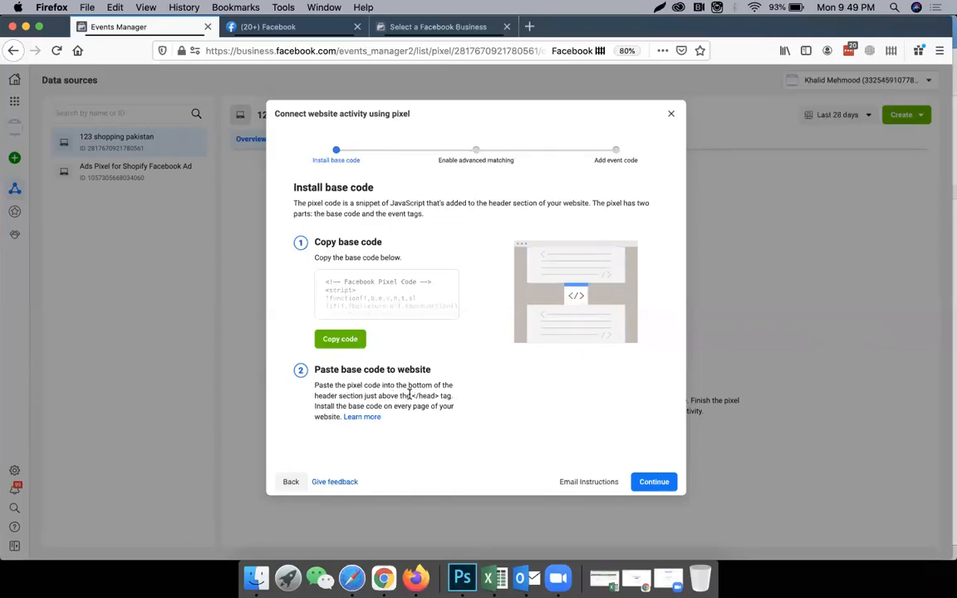
drag(410, 395, 436, 393)
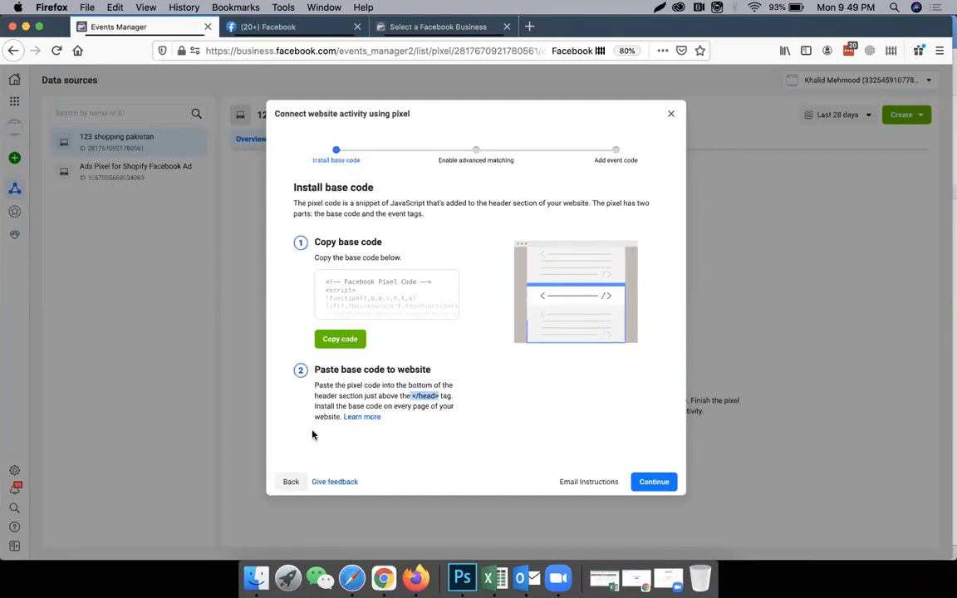
click(291, 481)
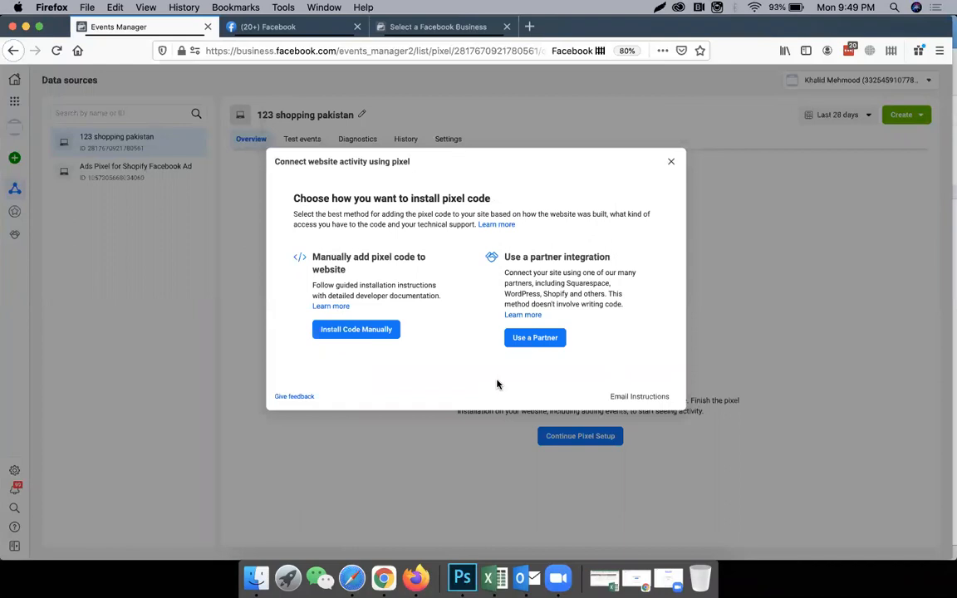
Use a partner integration for the pixel, choose WooCommerce, and read through the plugin installation instructions.
click(534, 338)
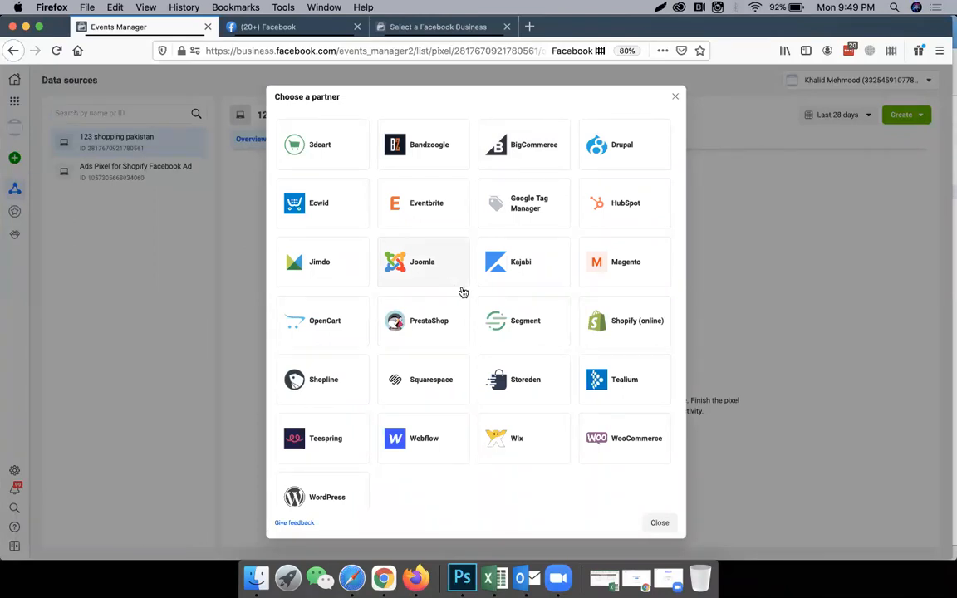
click(640, 446)
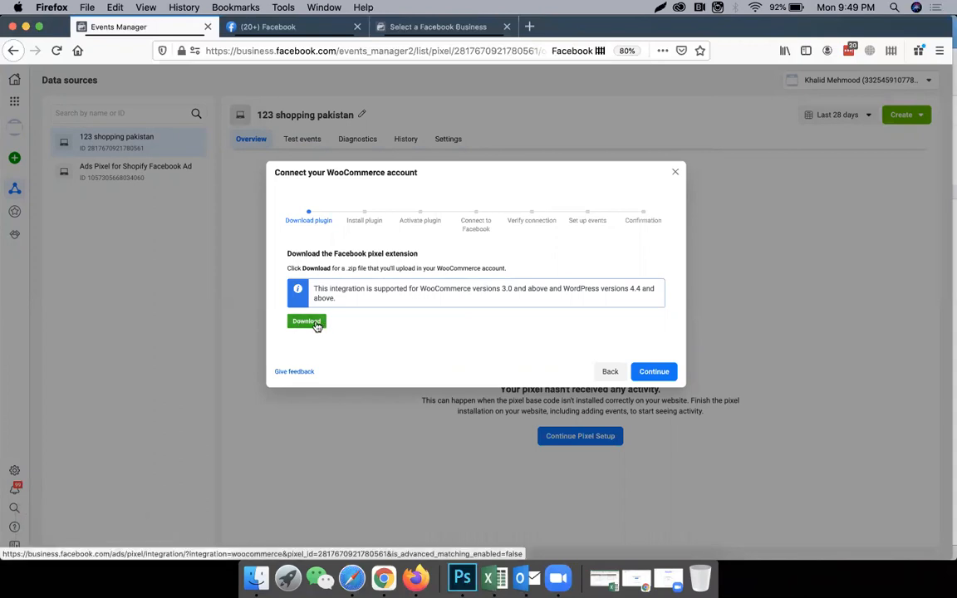
click(654, 372)
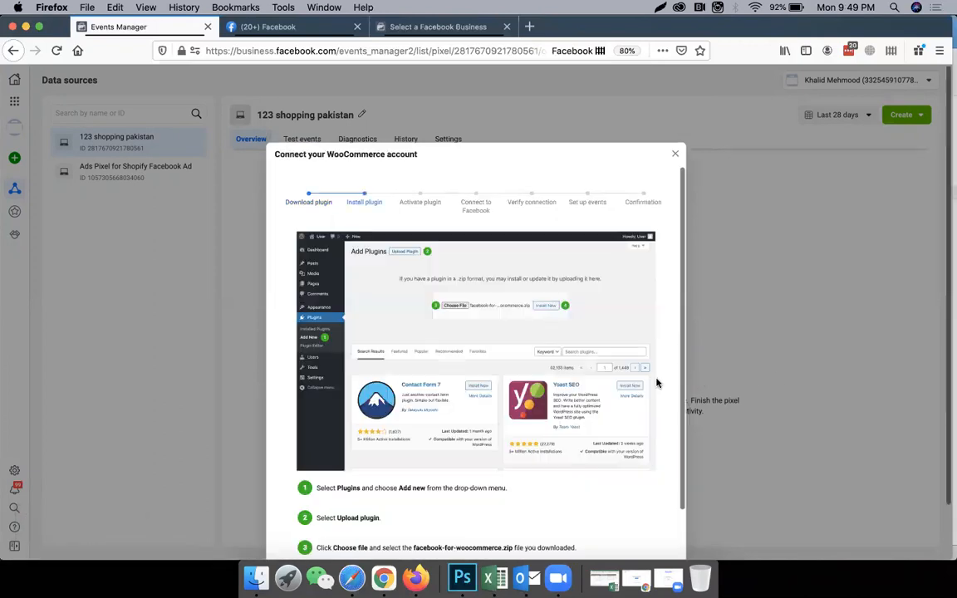
scroll(408, 309, down, 2)
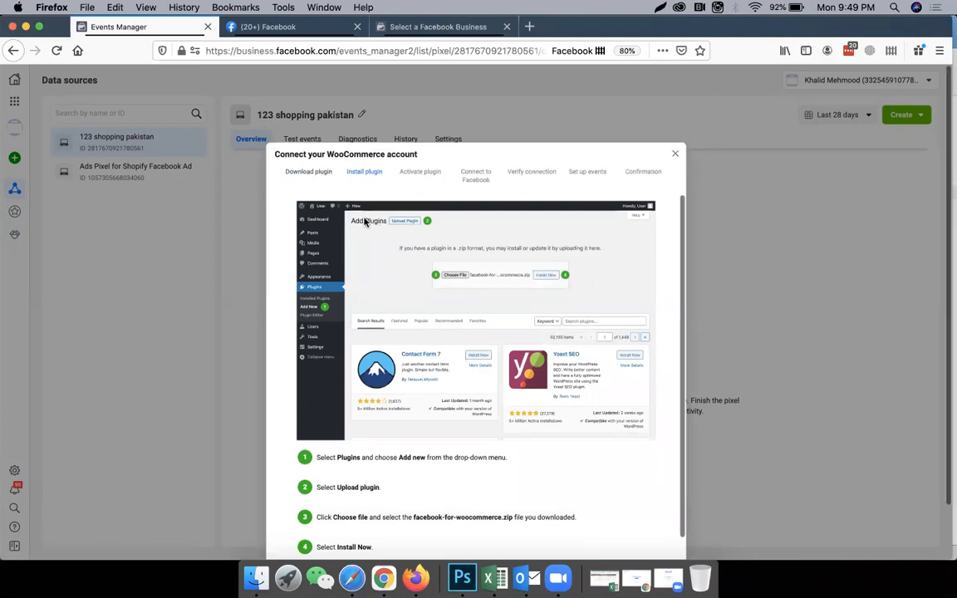
scroll(409, 362, down, 2)
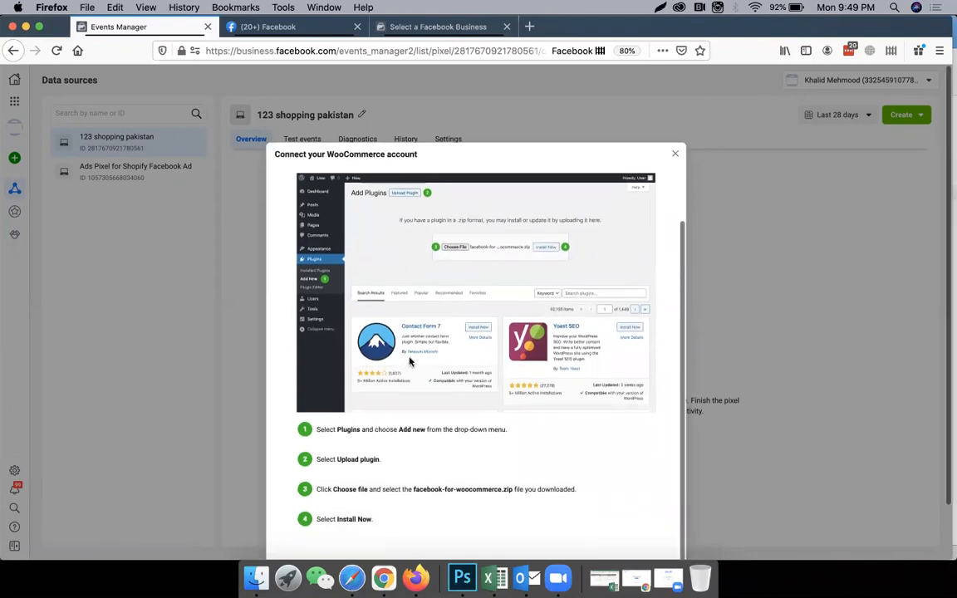
scroll(396, 503, down, 2)
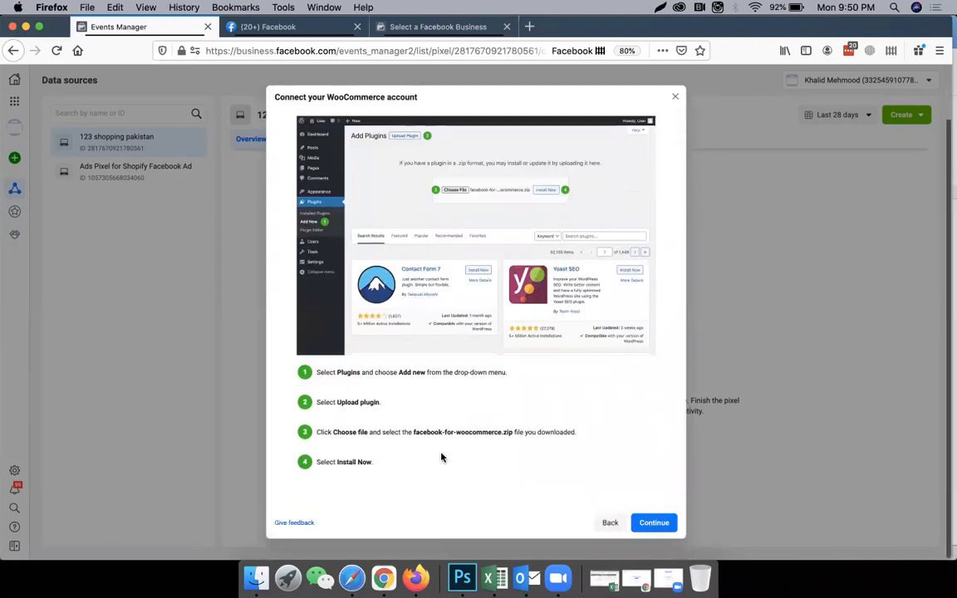
Advance the WooCommerce setup past the Activate plugin and Connect to Facebook stages and verify the connection.
click(633, 522)
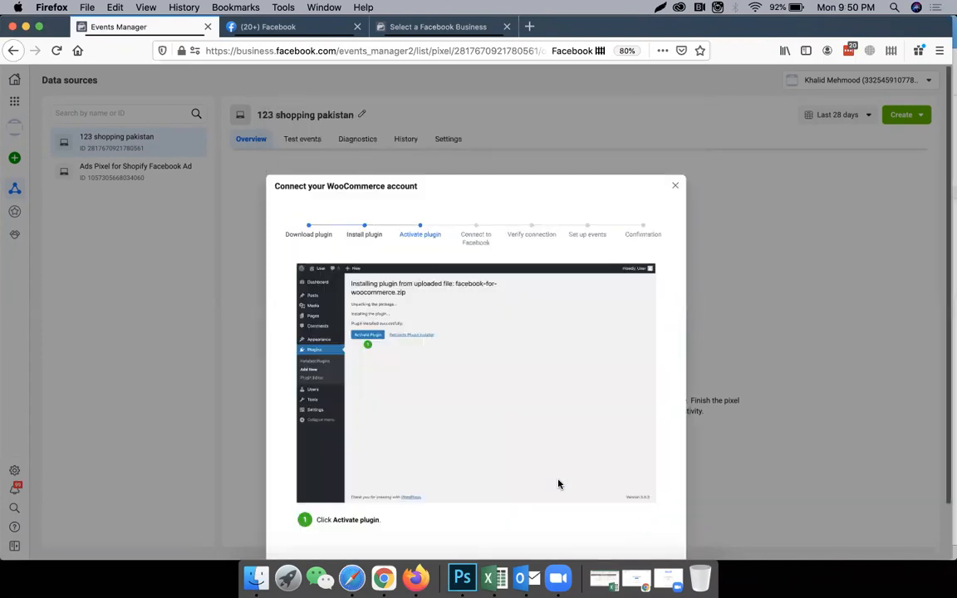
scroll(848, 454, down, 2)
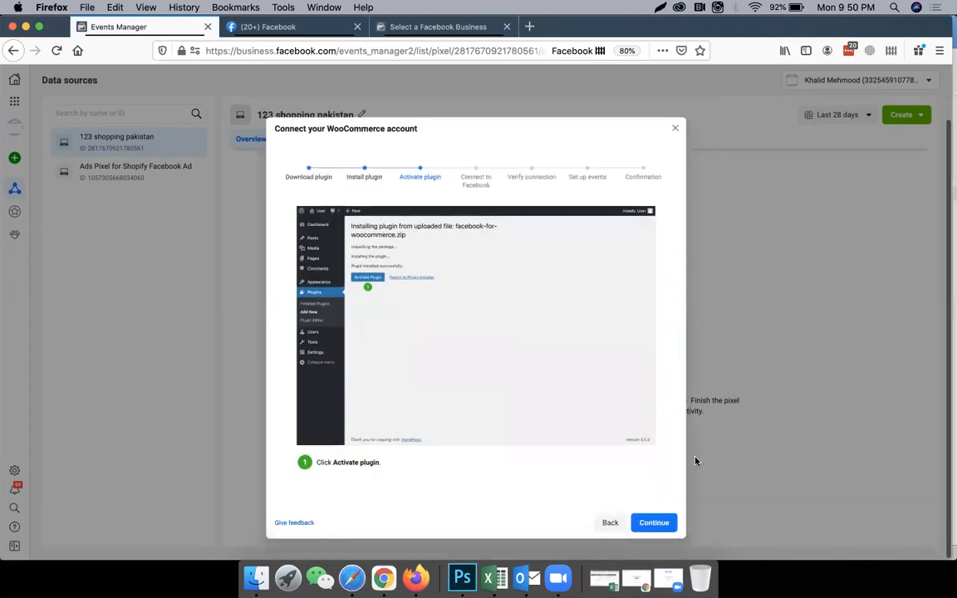
click(646, 522)
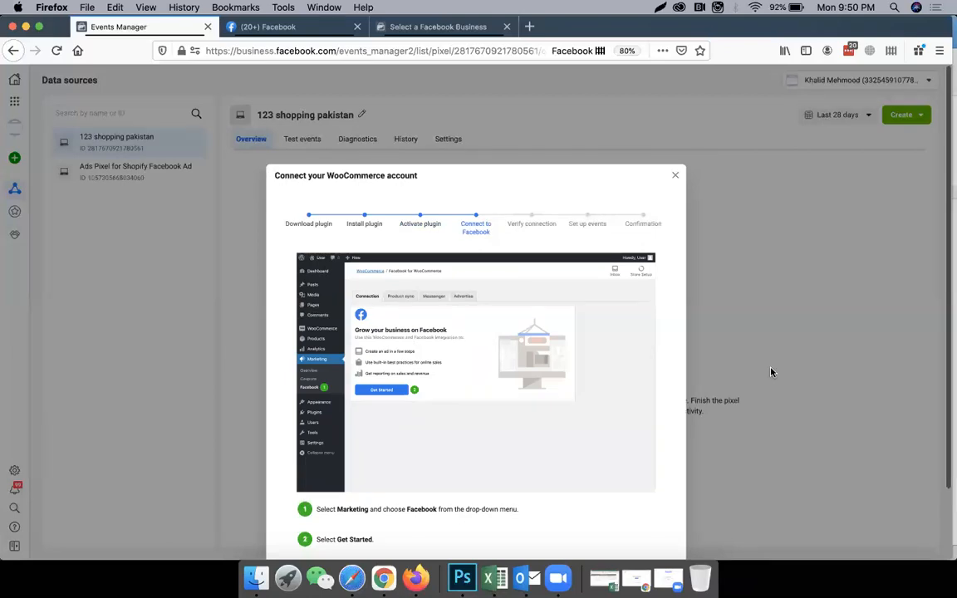
scroll(752, 374, down, 3)
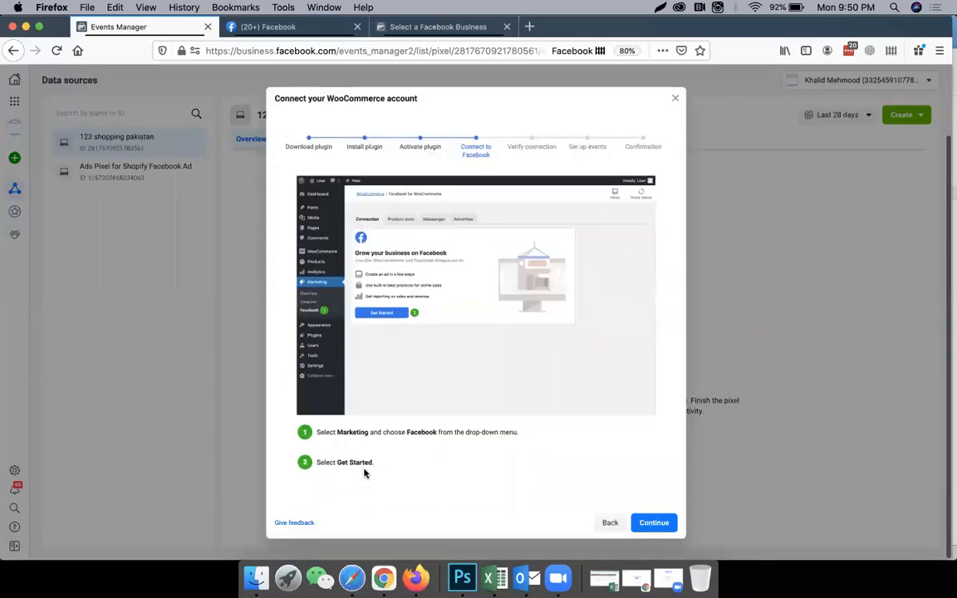
click(655, 523)
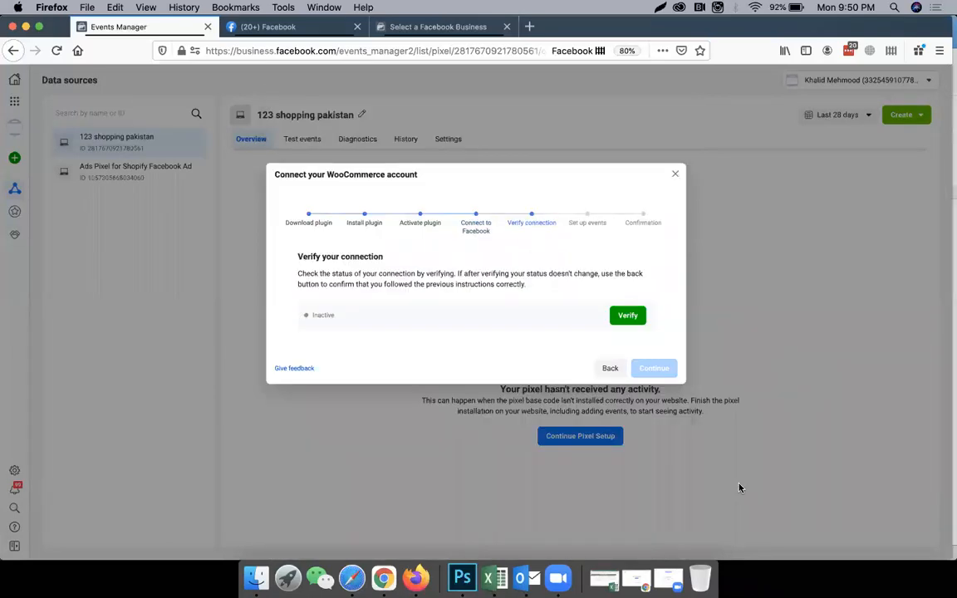
click(627, 315)
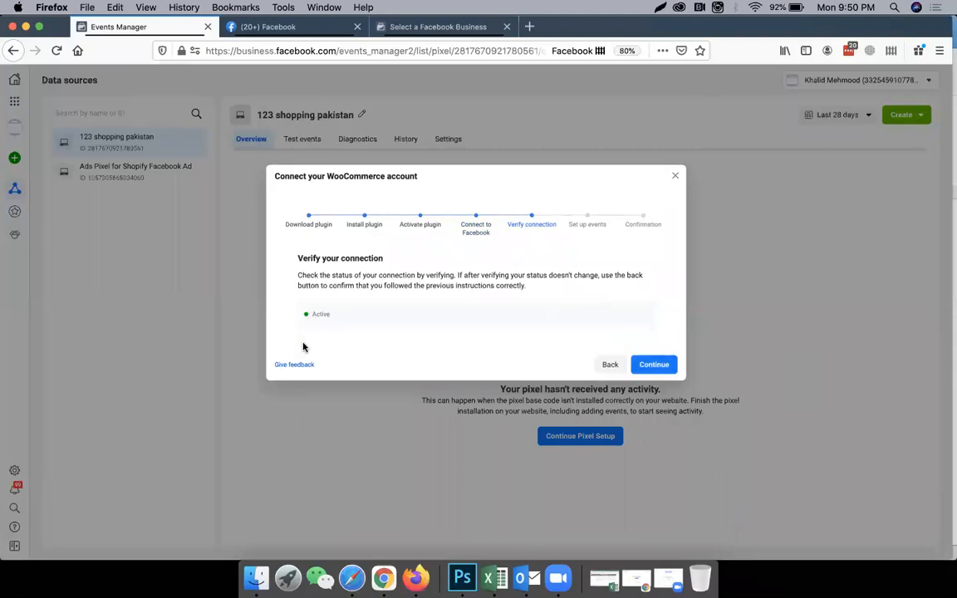
Go back through the WooCommerce setup to the partner list and choose Shopify (online) instead.
click(603, 367)
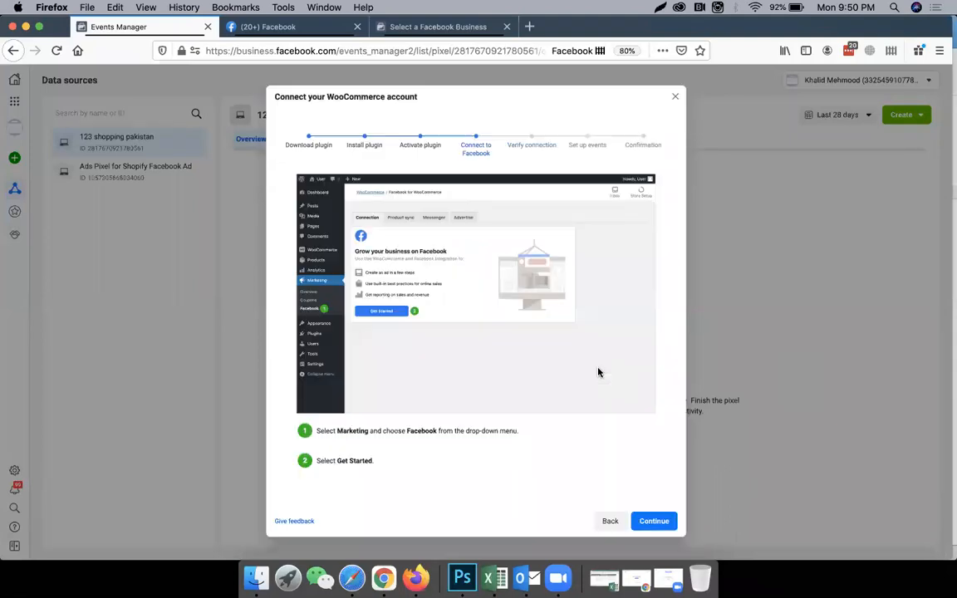
click(610, 521)
click(609, 499)
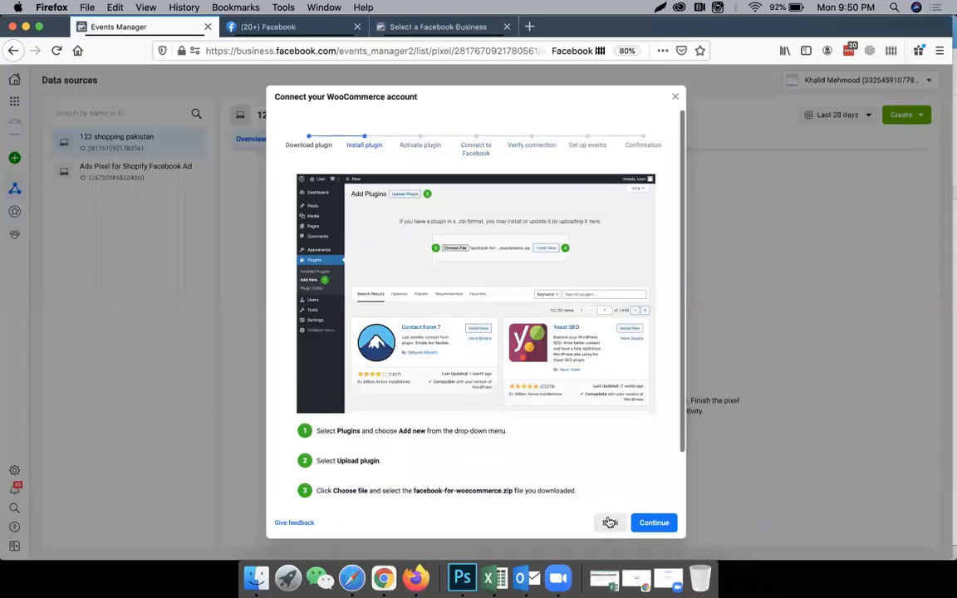
click(609, 522)
click(610, 370)
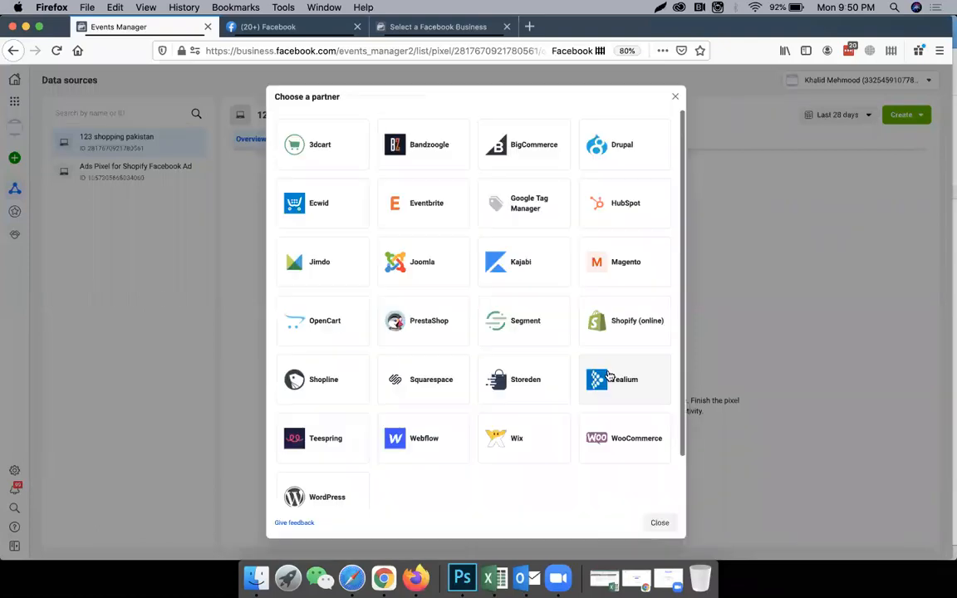
click(620, 324)
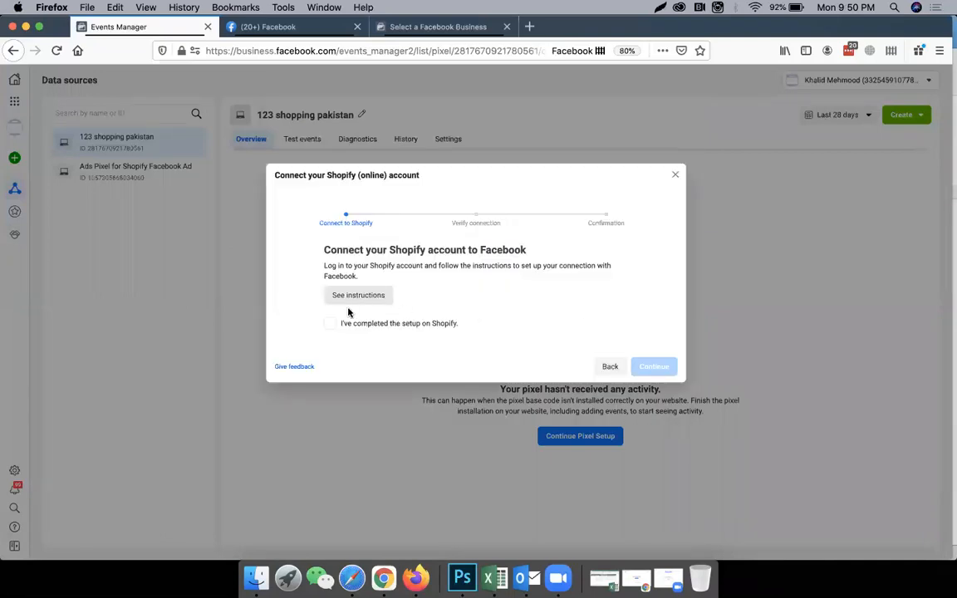
Mark the Shopify setup as completed, send test traffic to gvhgvh.com, and return to the Events Manager page.
click(330, 323)
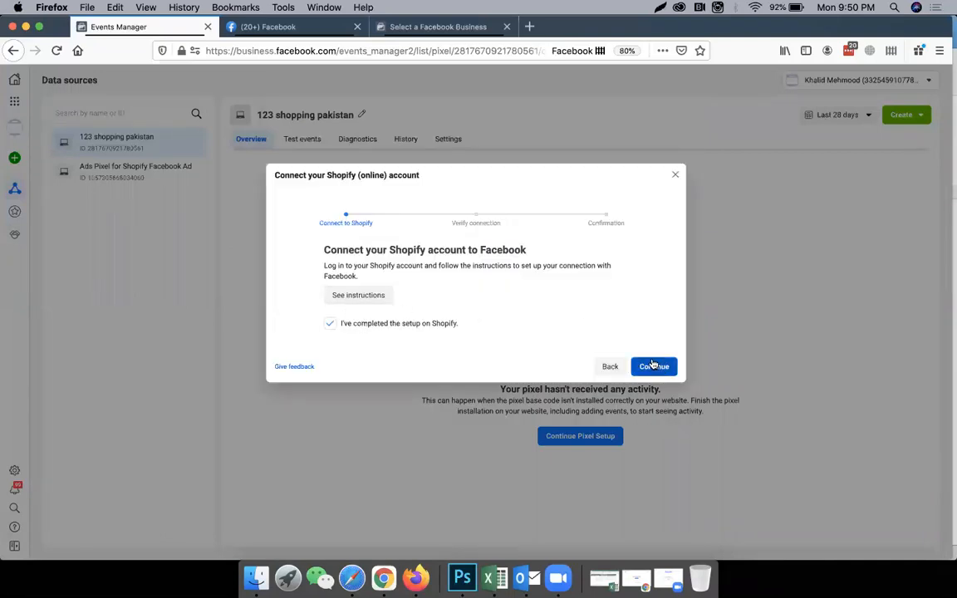
click(653, 366)
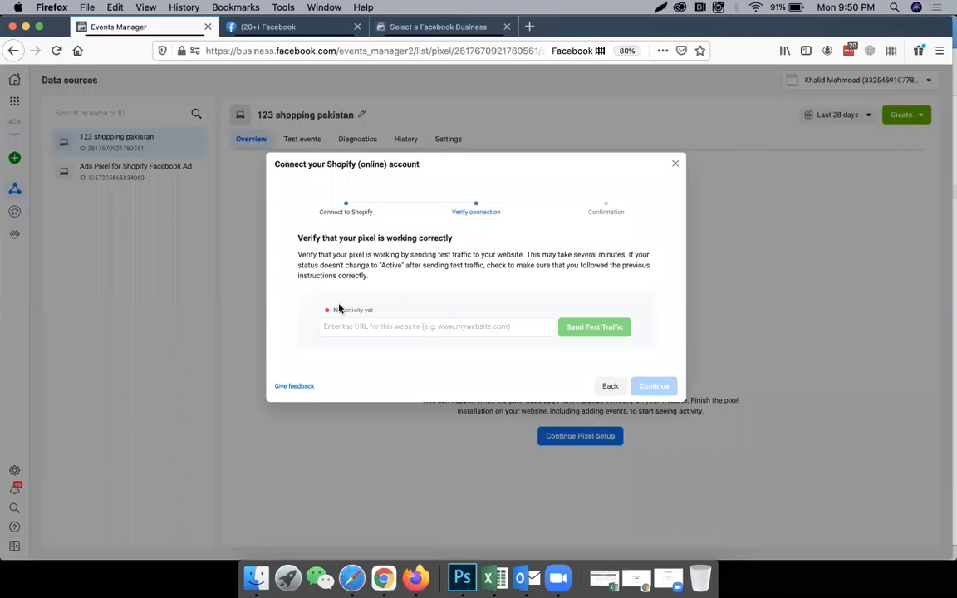
click(405, 326)
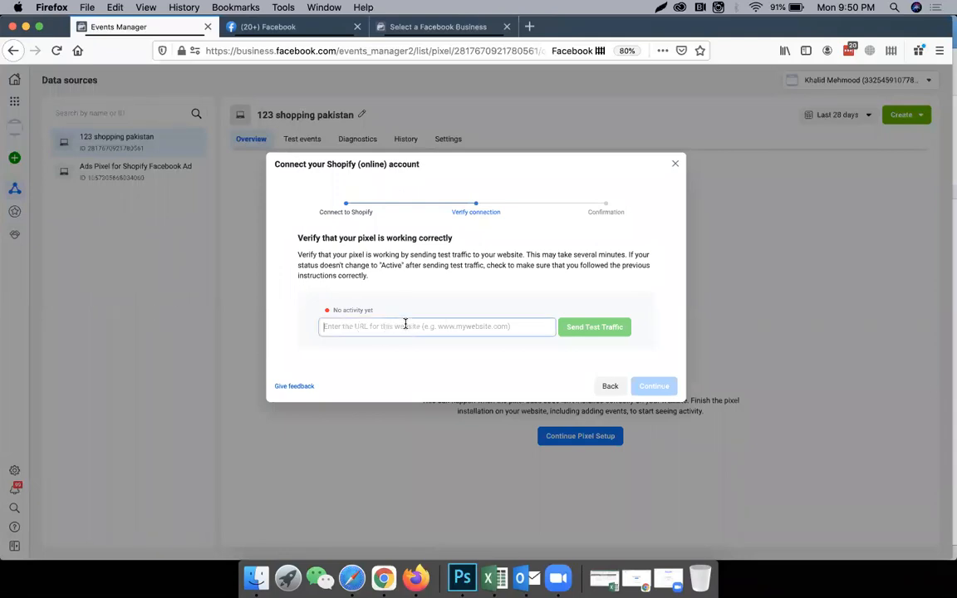
text(gvhgvh.com)
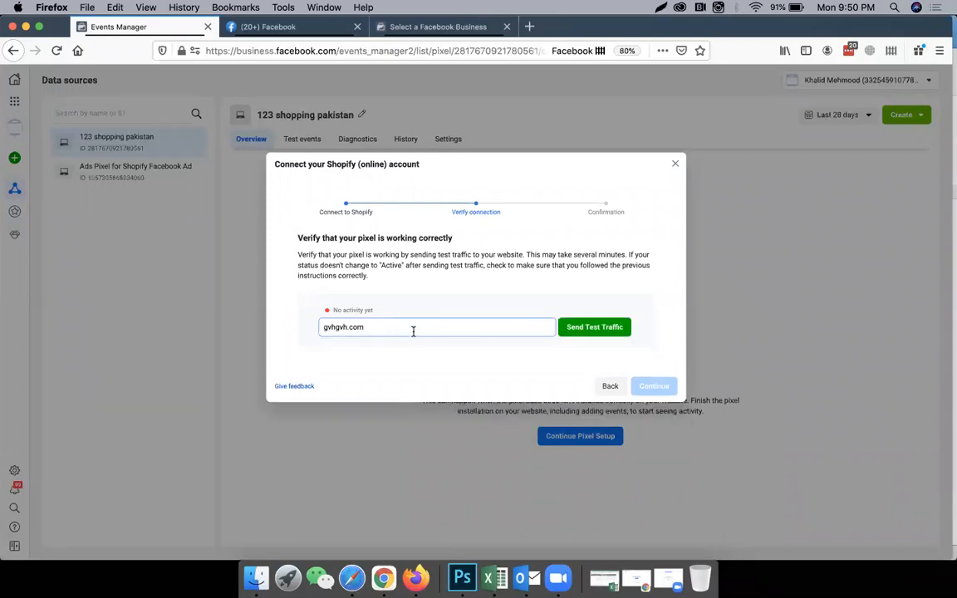
click(577, 334)
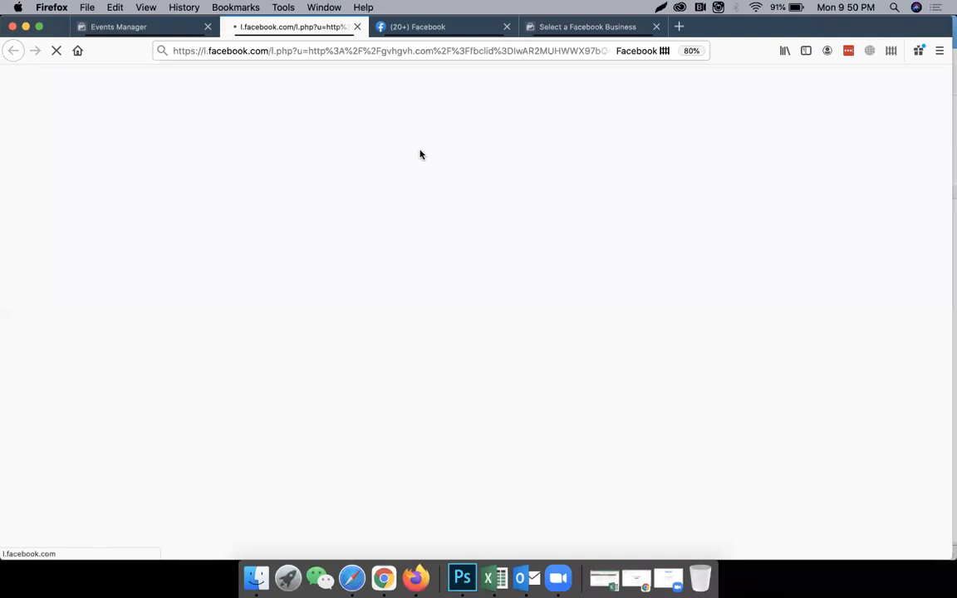
click(166, 27)
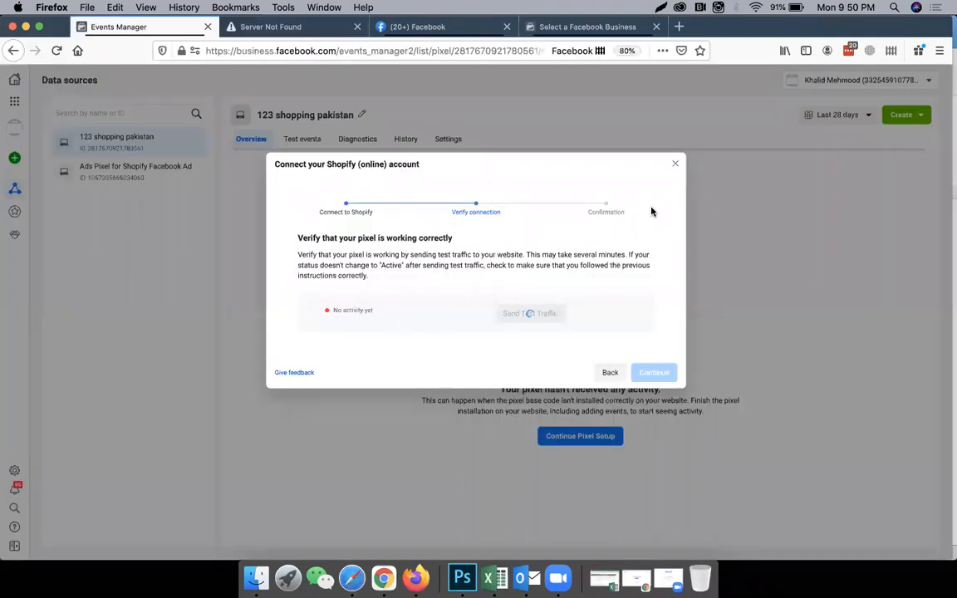
Close the Shopify connection setup and review the 123 shopping pakistan pixel's settings down to the traffic permissions.
click(676, 164)
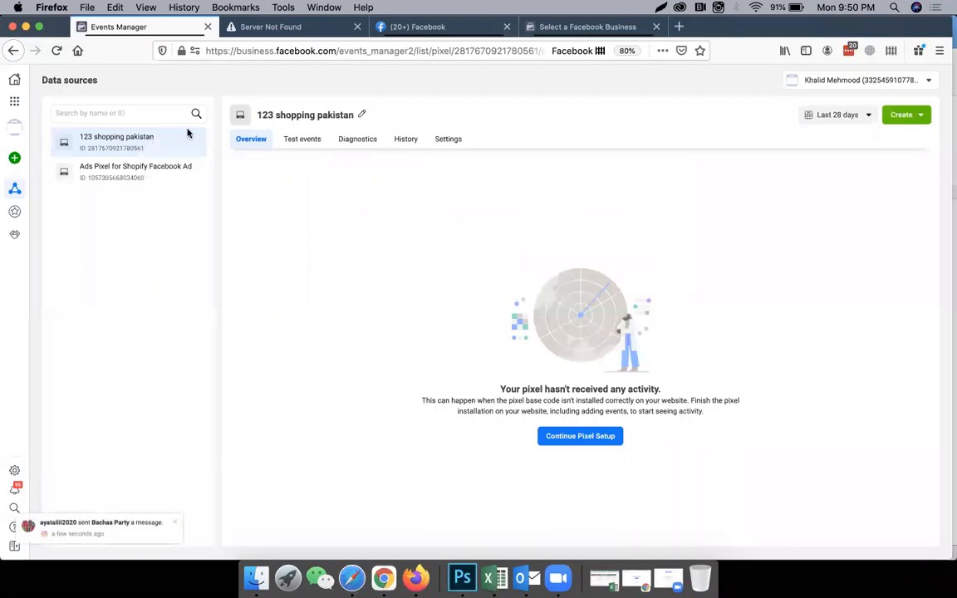
click(448, 146)
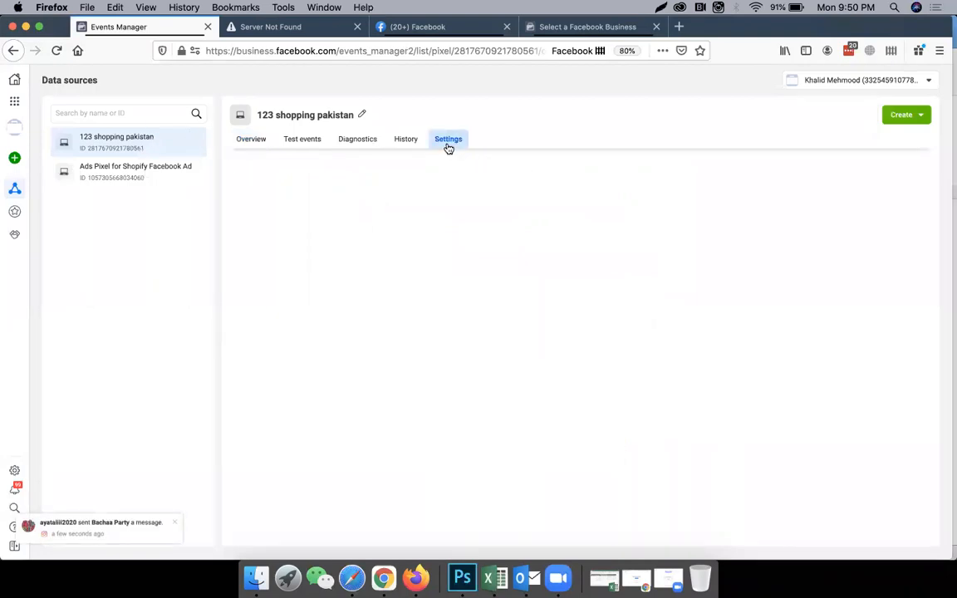
scroll(371, 285, down, 5)
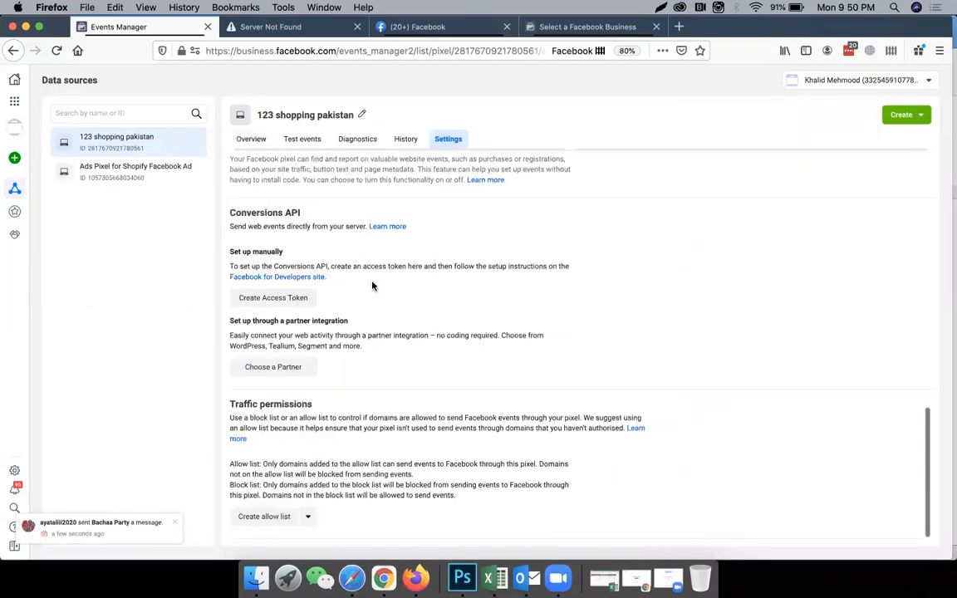
Open the Ads Pixel for Shopify Facebook Ad overview and examine its activity graph and event list.
click(139, 168)
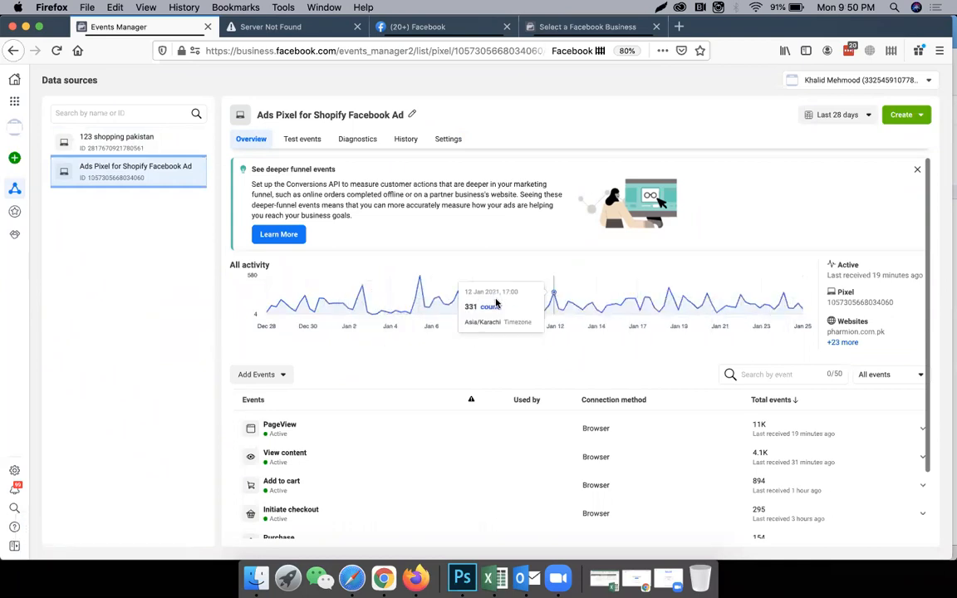
scroll(748, 316, down, 2)
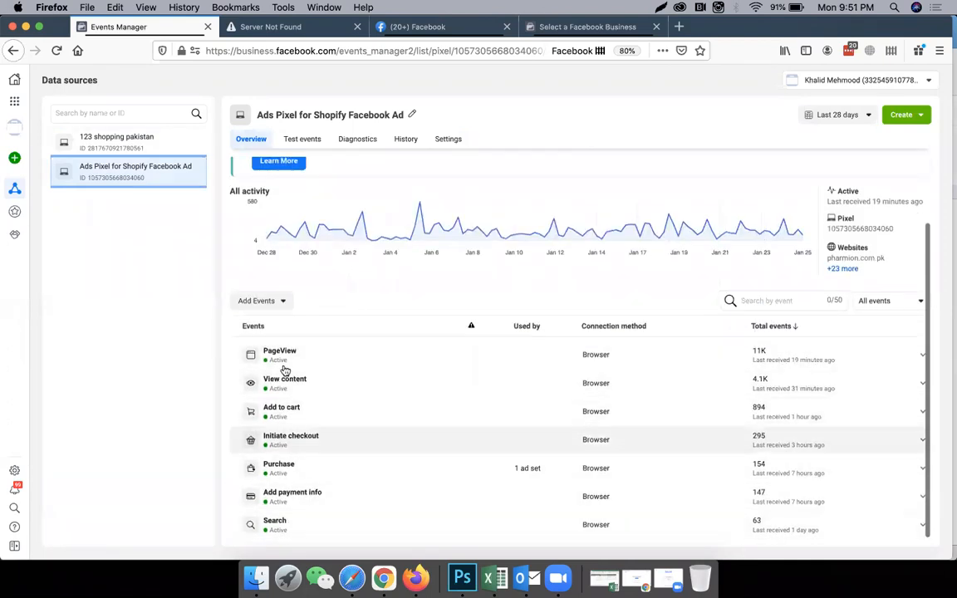
scroll(627, 380, up, 2)
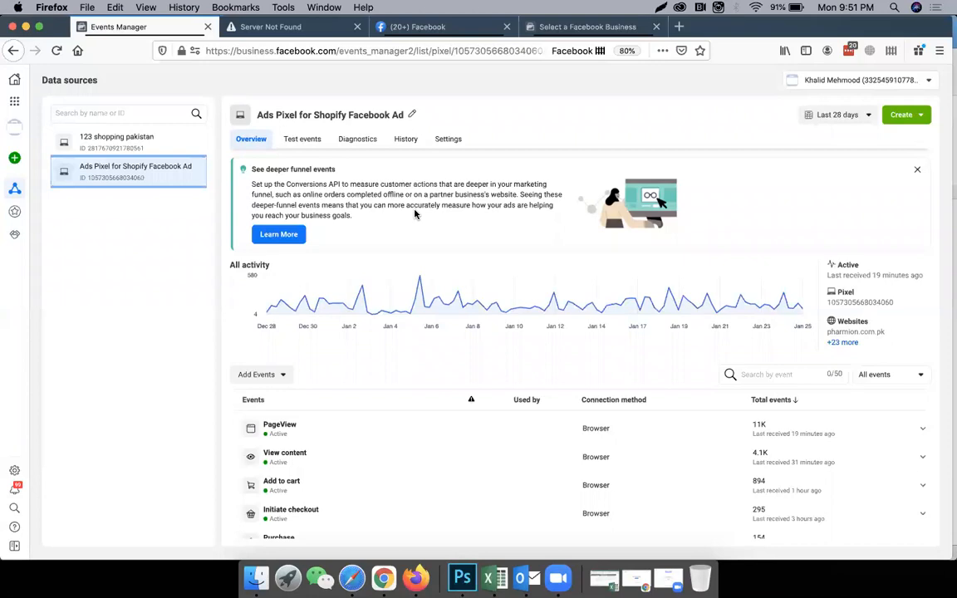
scroll(320, 321, down, 2)
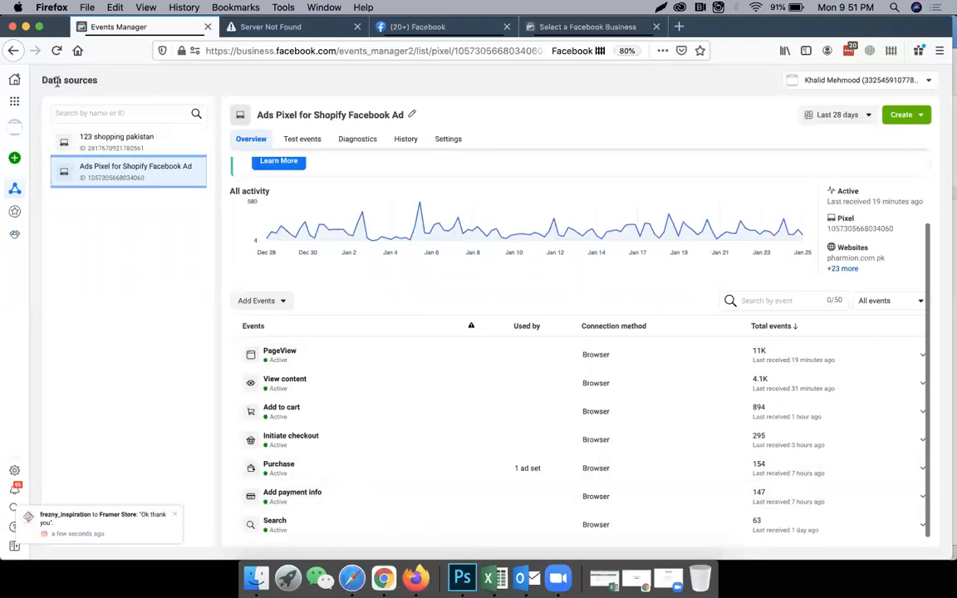
Open Business settings and look through the list of available Business Manager accounts.
click(14, 100)
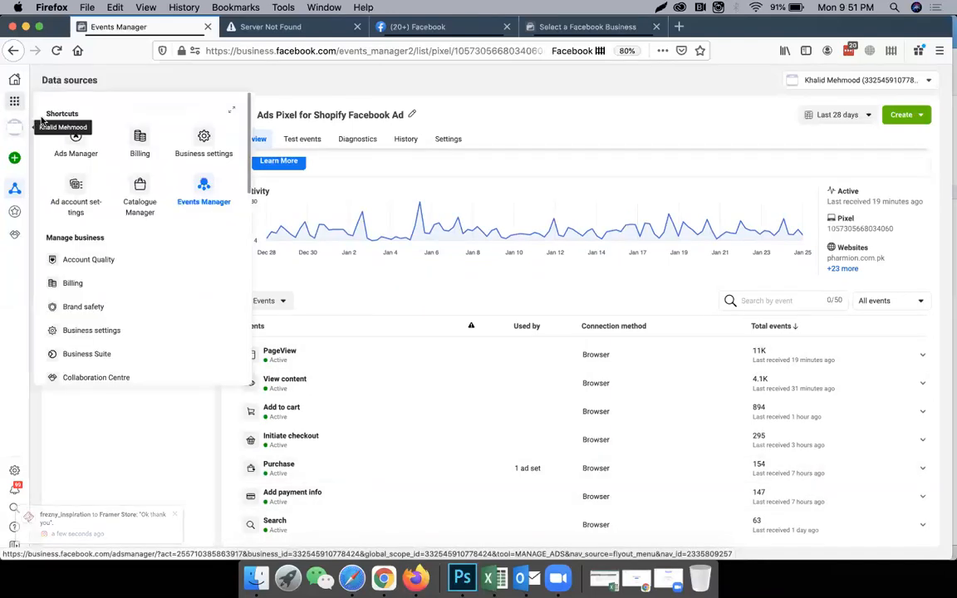
click(200, 140)
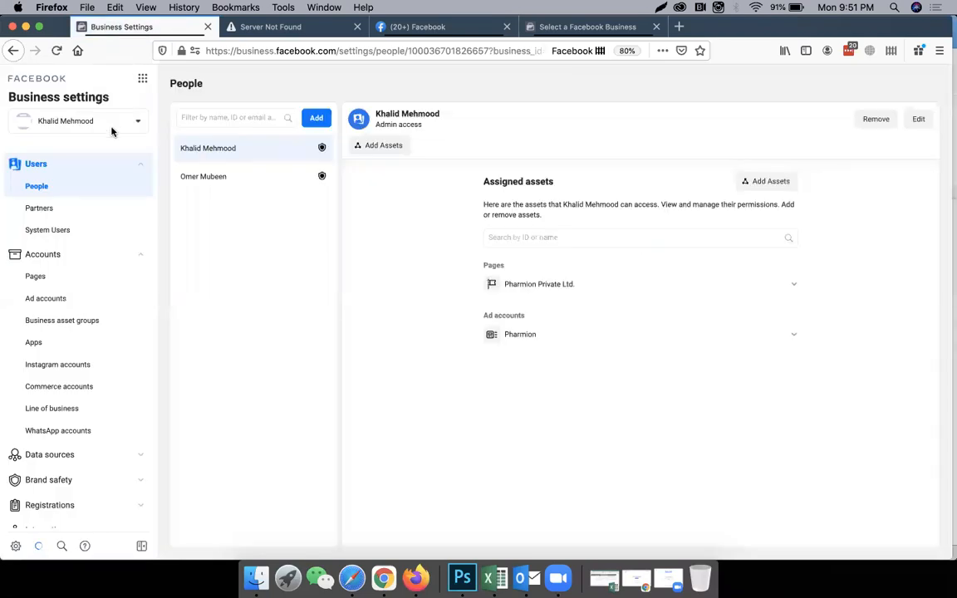
click(112, 130)
scroll(87, 222, down, 2)
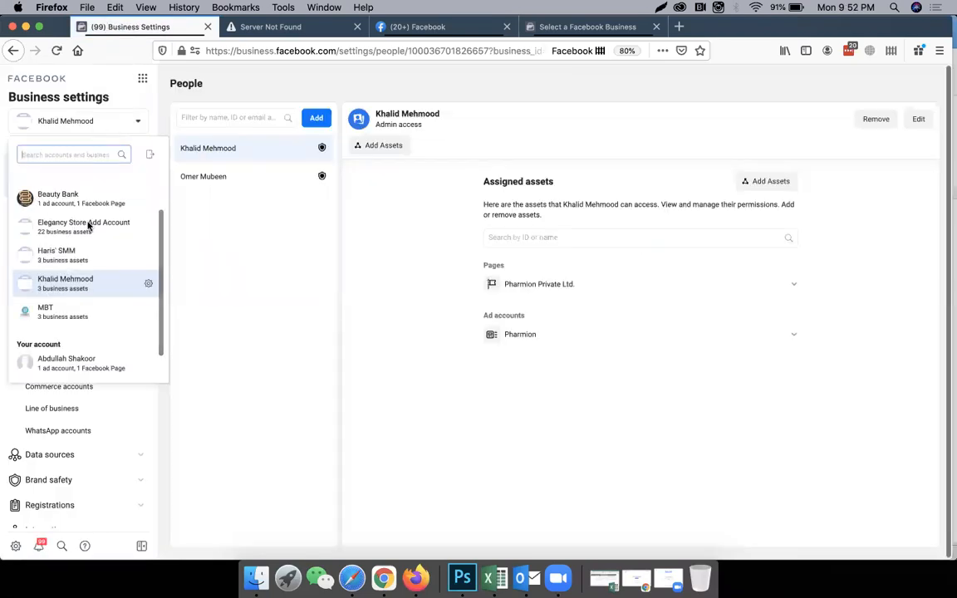
scroll(86, 237, up, 1)
scroll(89, 237, up, 1)
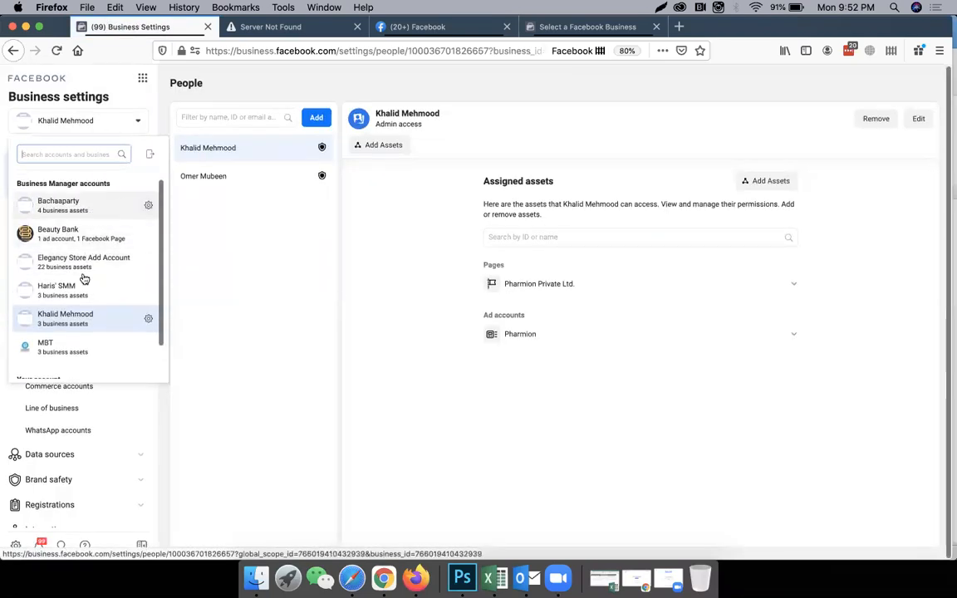
scroll(85, 282, down, 2)
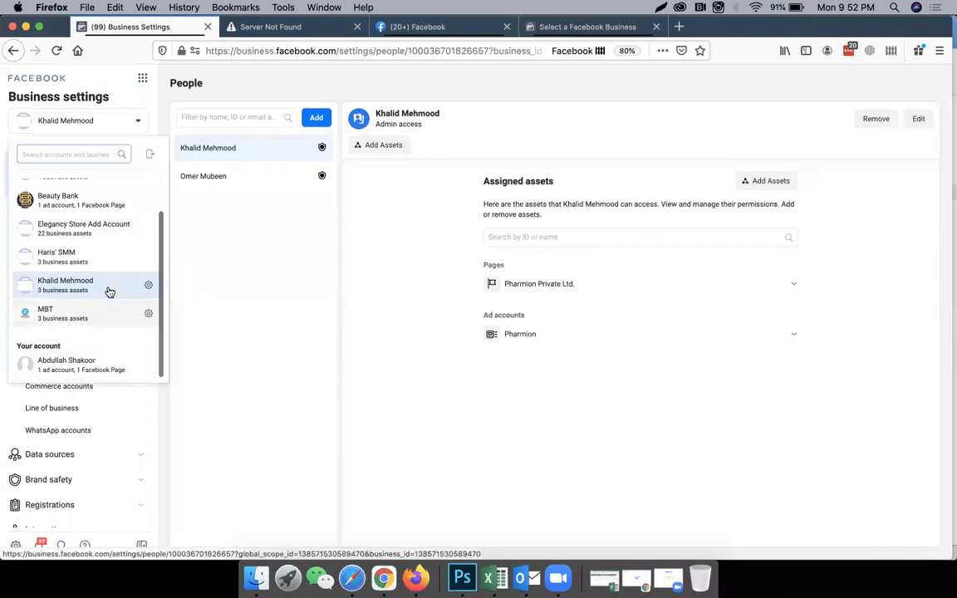
scroll(110, 287, up, 2)
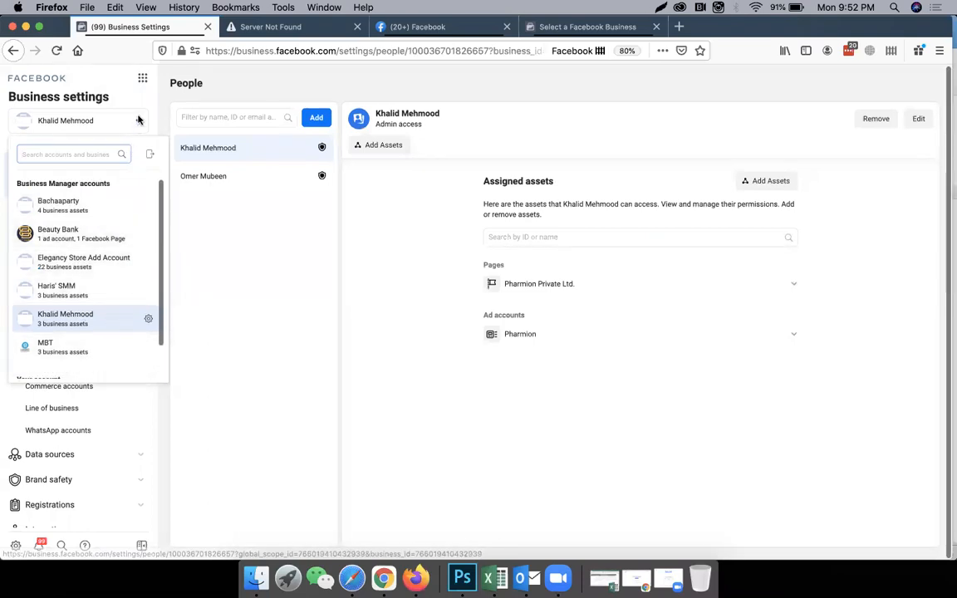
Switch Business settings to the Elegancy Store Add Account business.
click(139, 122)
click(139, 122)
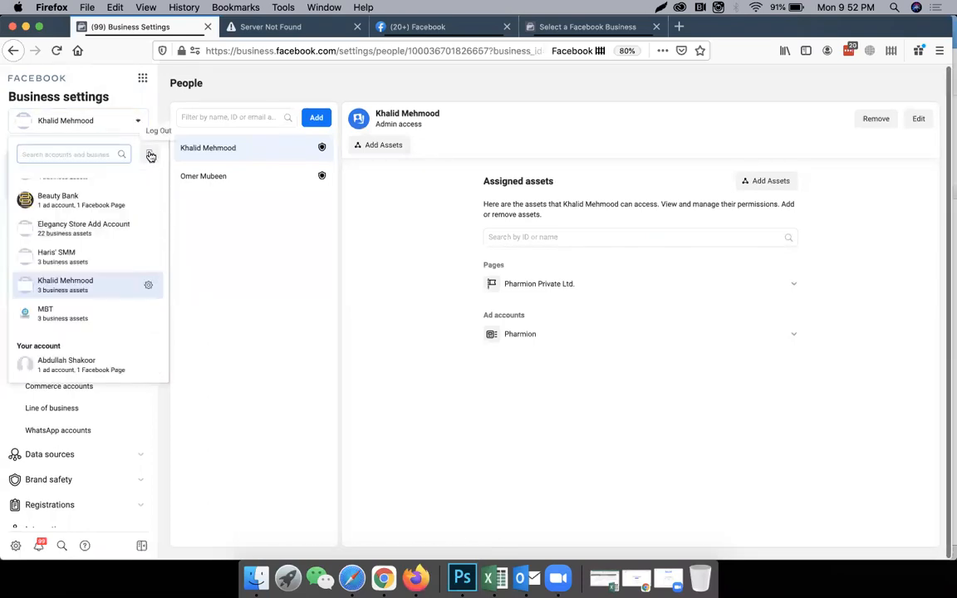
scroll(125, 195, up, 2)
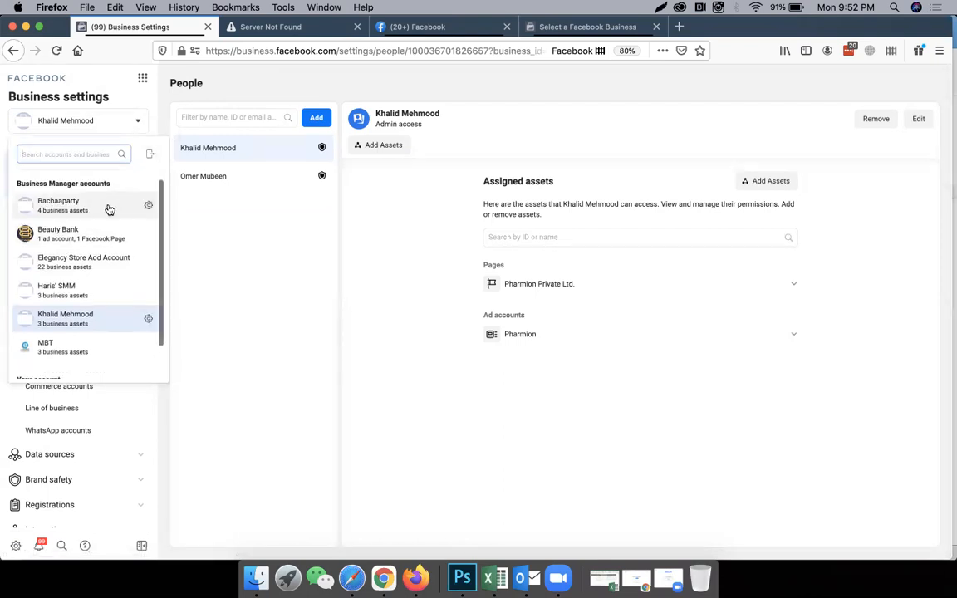
click(107, 263)
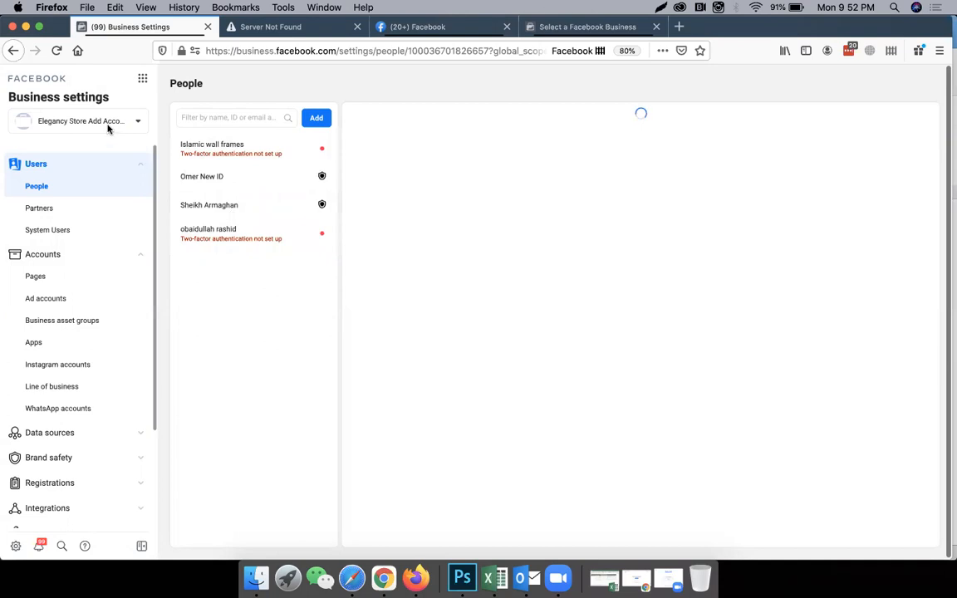
Look through the business's ad accounts, people, Instagram accounts and WhatsApp accounts.
click(66, 299)
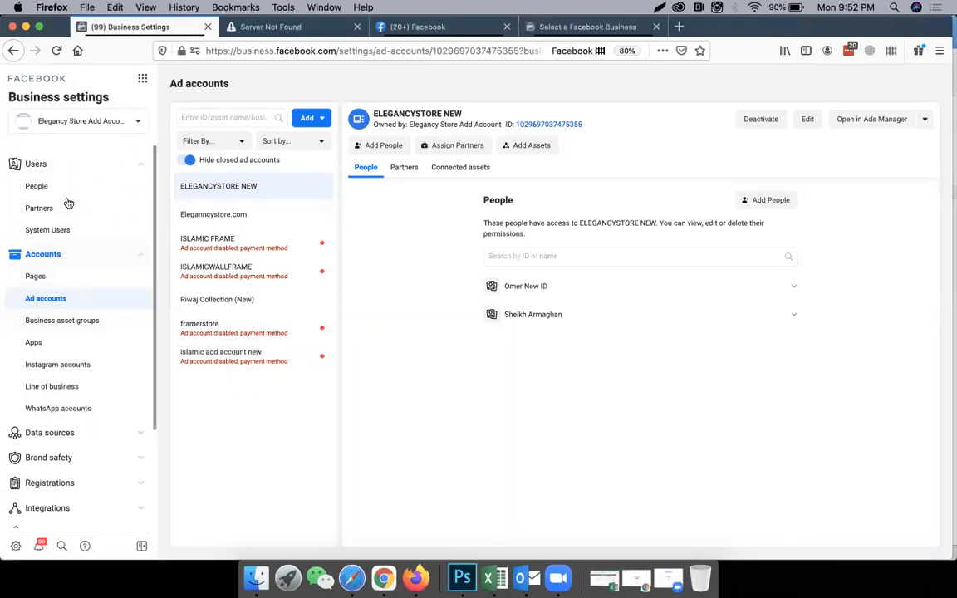
click(37, 187)
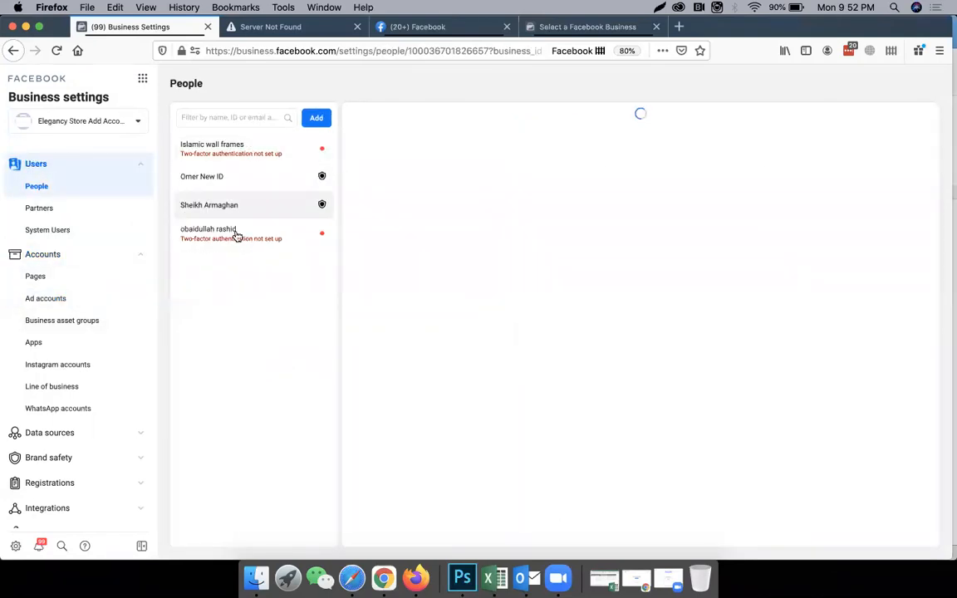
click(72, 366)
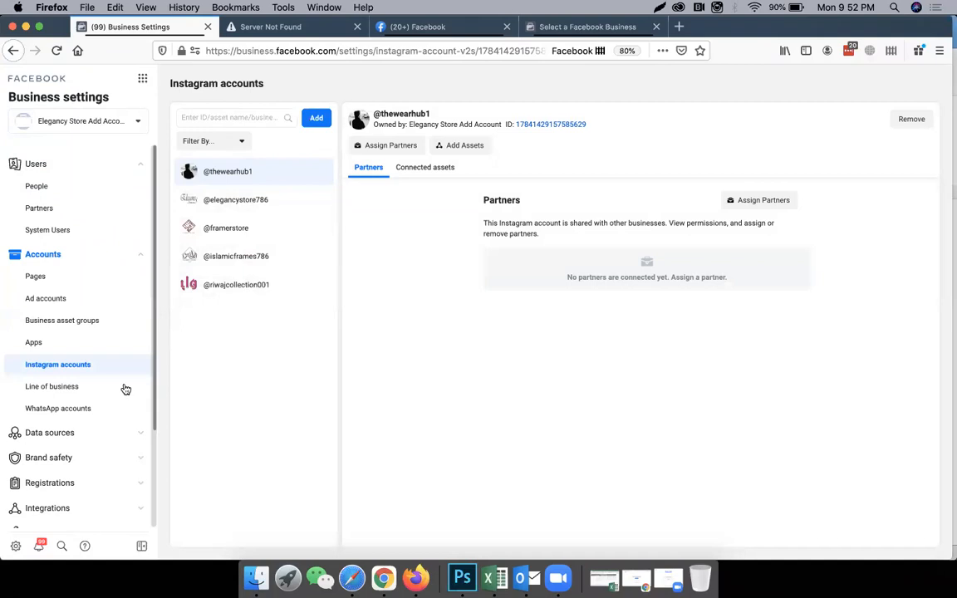
click(81, 410)
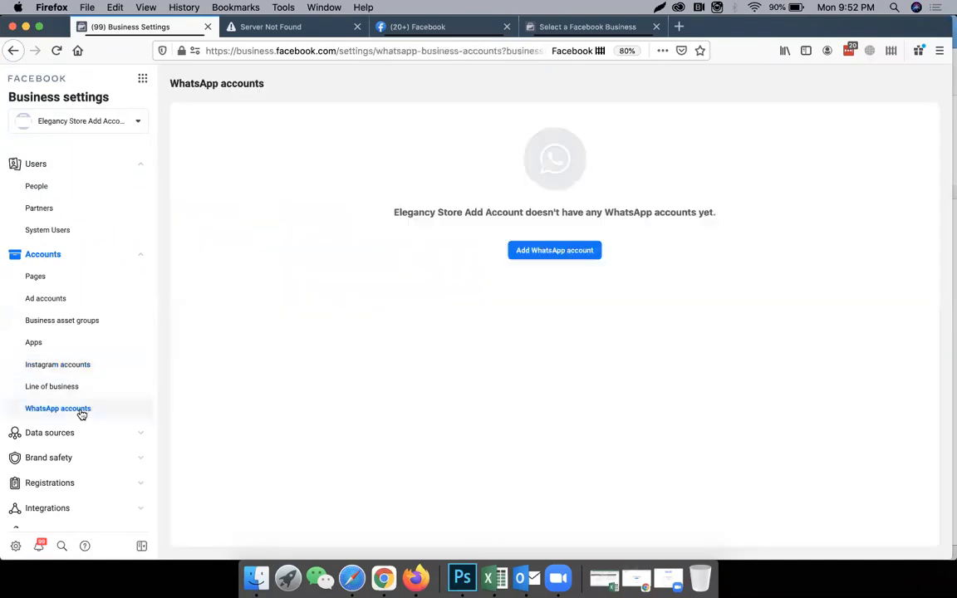
click(76, 366)
Open the third person in the People list and start assigning assets to them.
click(51, 187)
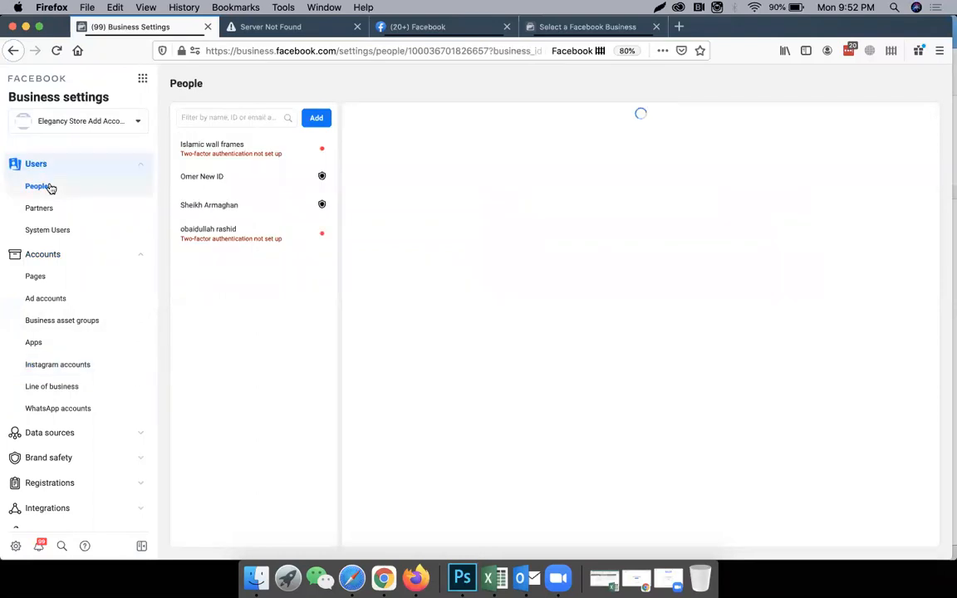
click(213, 206)
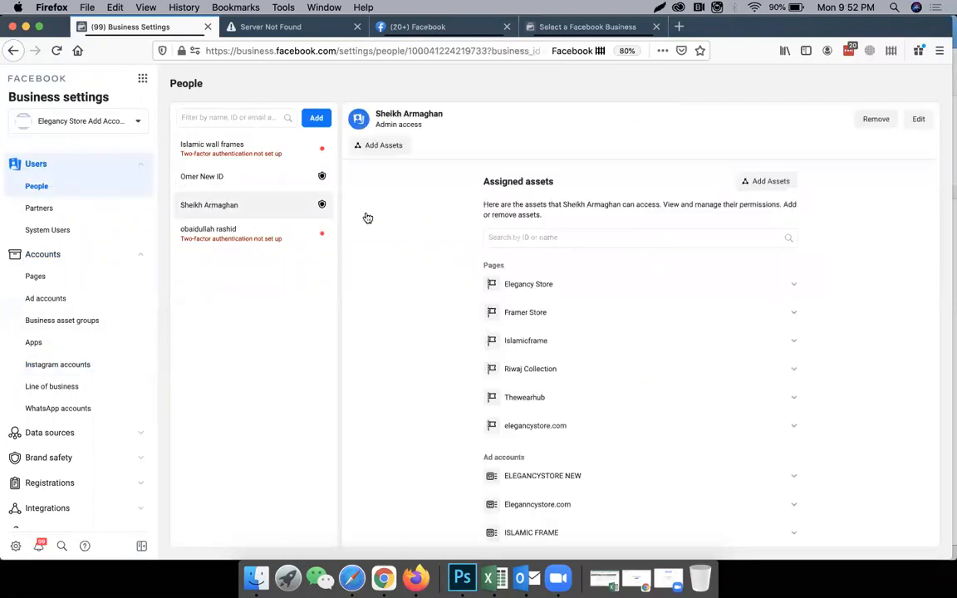
click(755, 185)
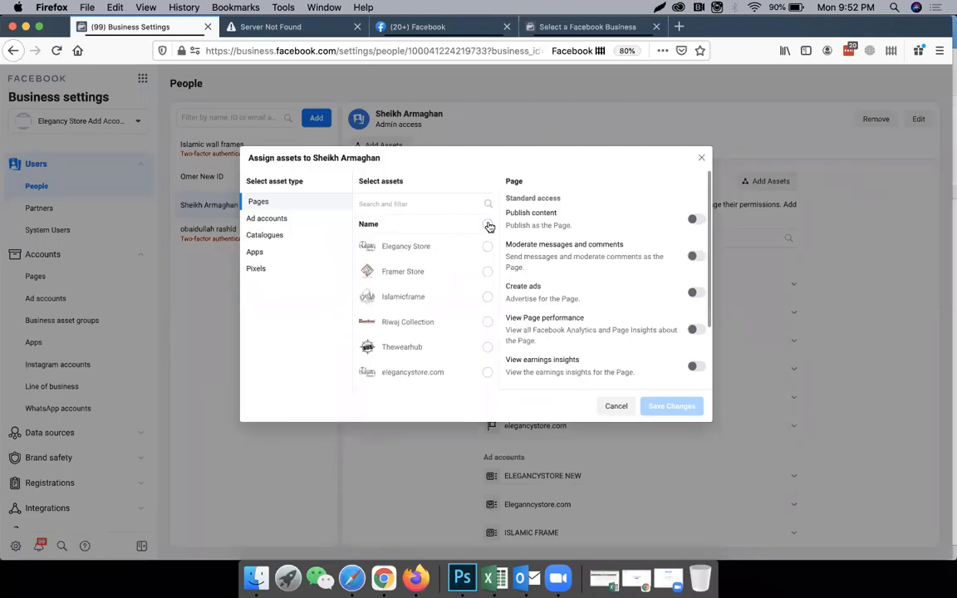
Select the Elegancy Store, Islamicframe and elegancystore.com pages for assignment.
click(488, 225)
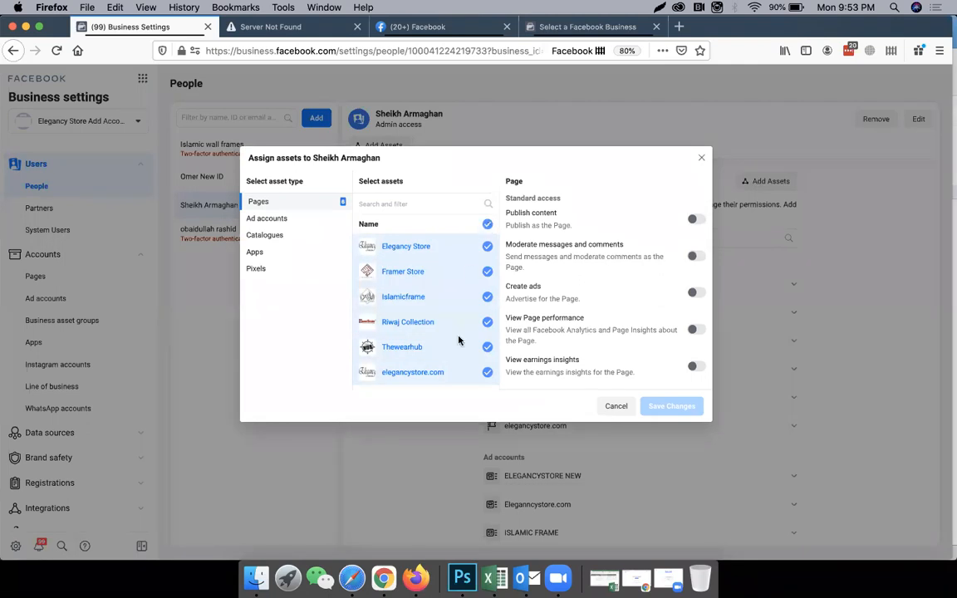
click(488, 224)
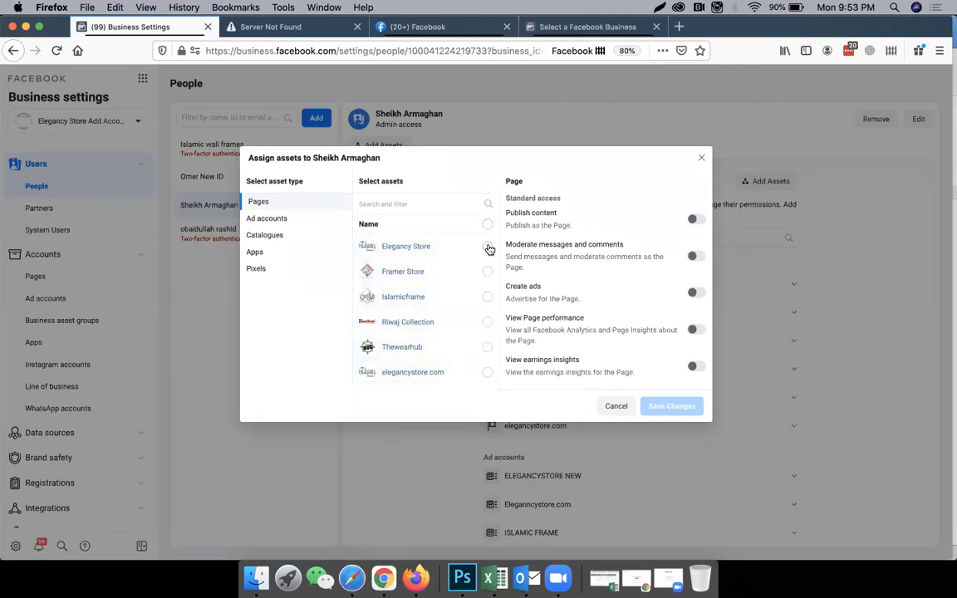
click(488, 248)
click(488, 298)
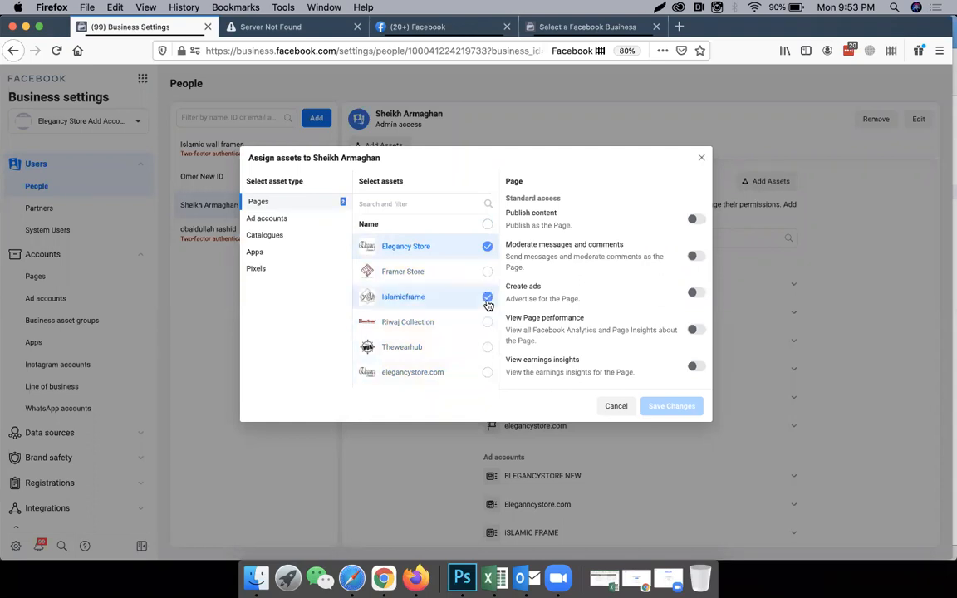
click(488, 374)
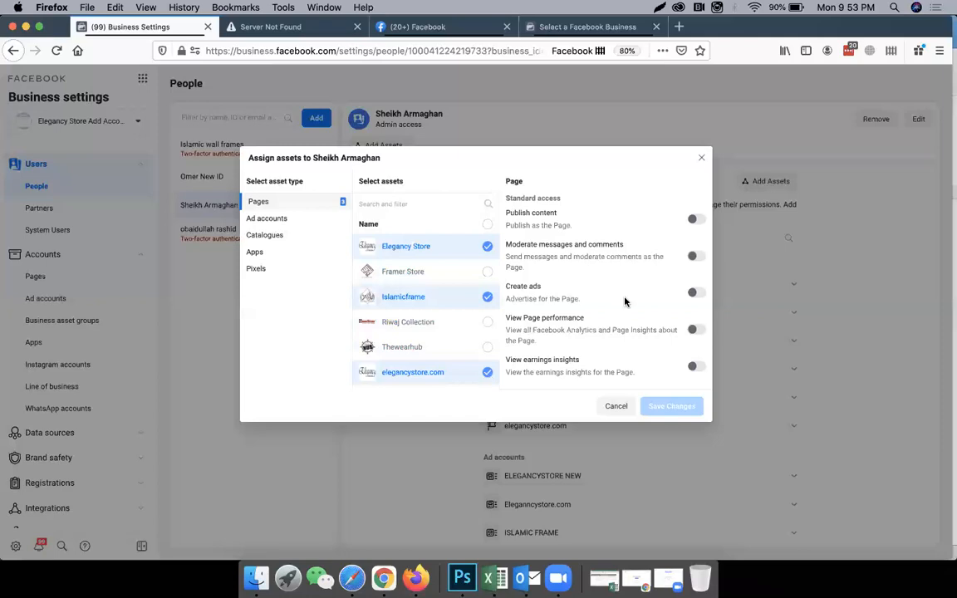
Review the page permissions and turn on Manage Page admin access for the selected pages.
scroll(625, 302, down, 3)
scroll(669, 338, up, 3)
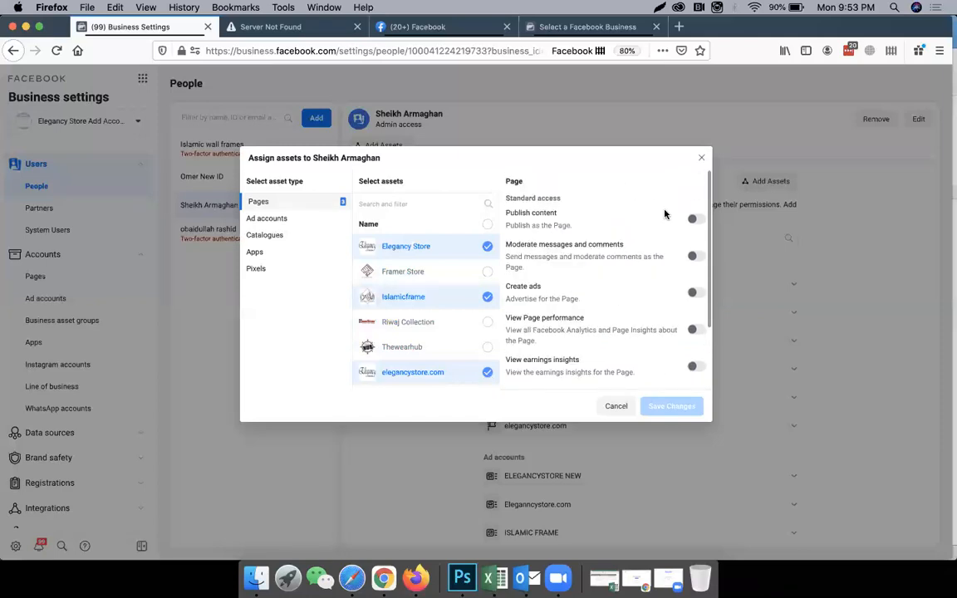
click(694, 221)
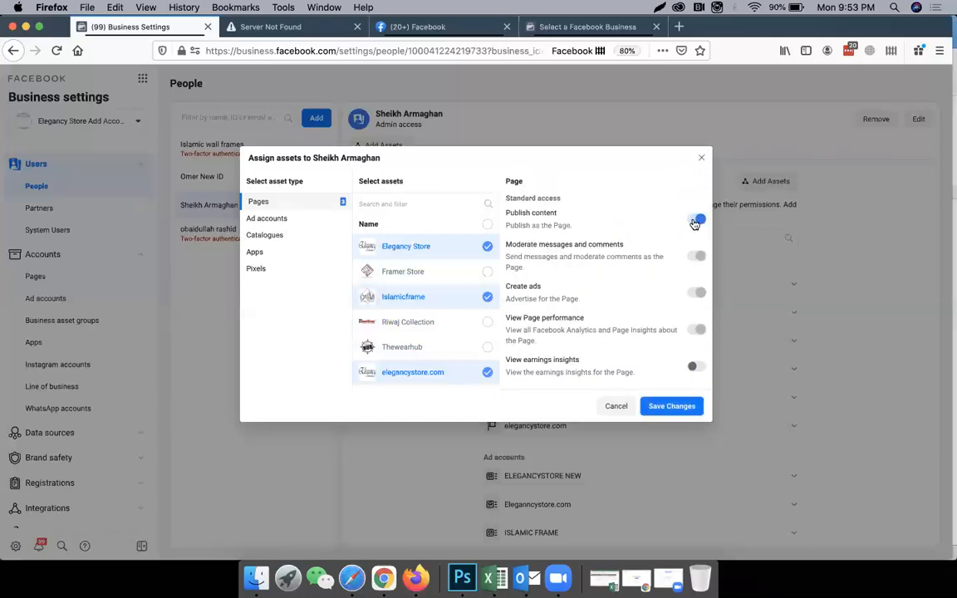
click(695, 222)
scroll(695, 283, down, 2)
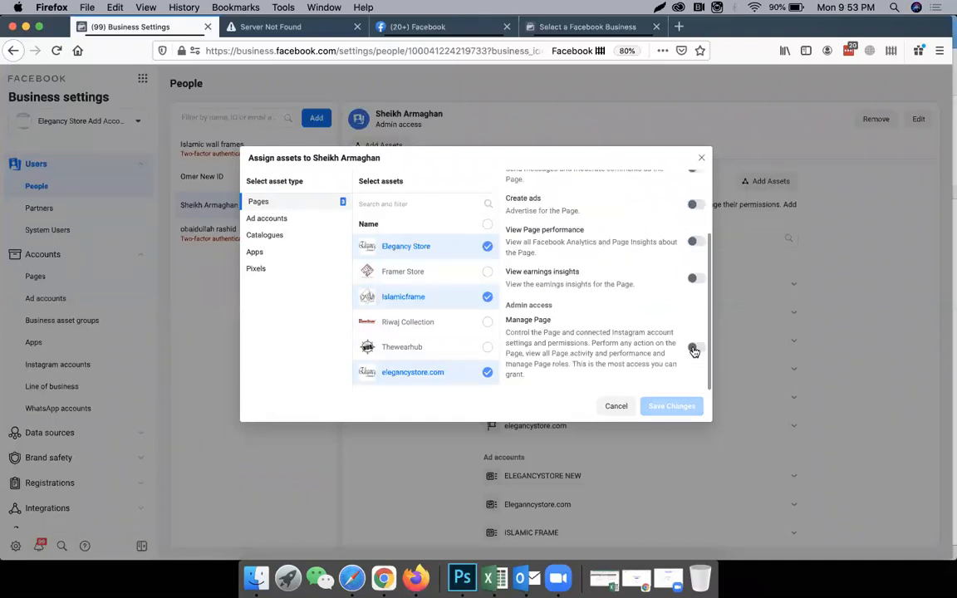
click(695, 350)
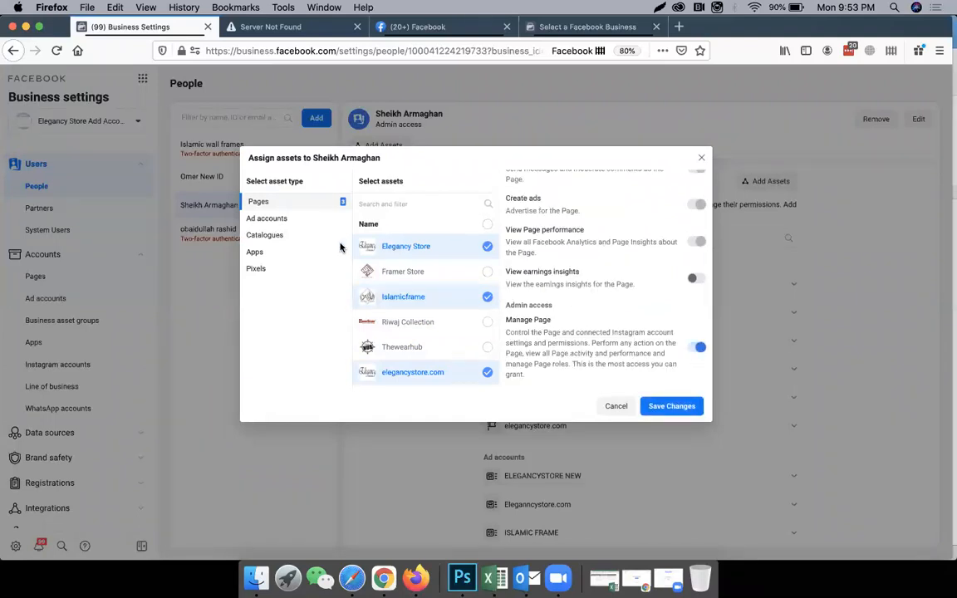
Select the Eleganncystore.com ad account with Manage ad account access and go over the listed ad account names.
click(275, 219)
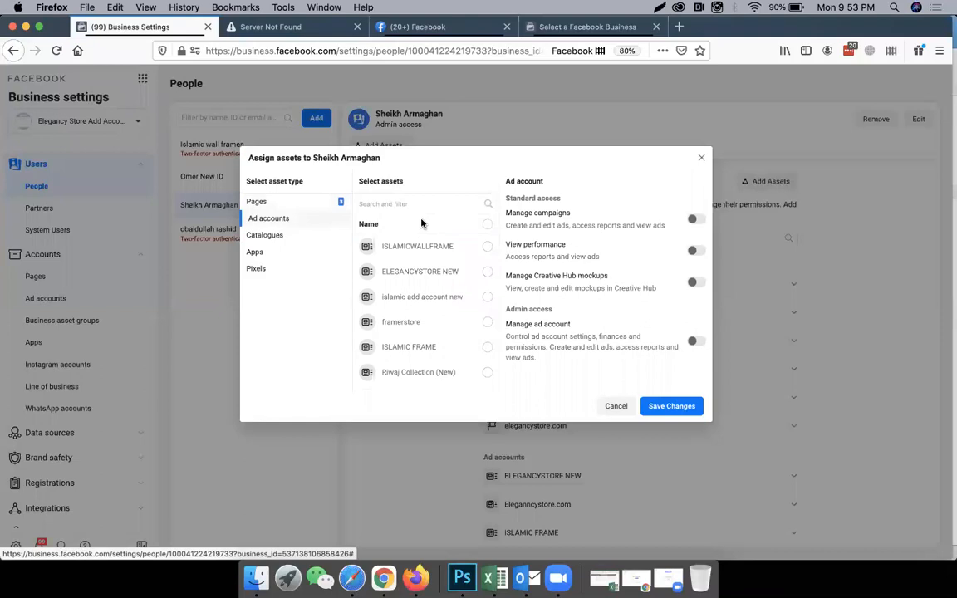
scroll(415, 291, down, 2)
scroll(415, 293, up, 2)
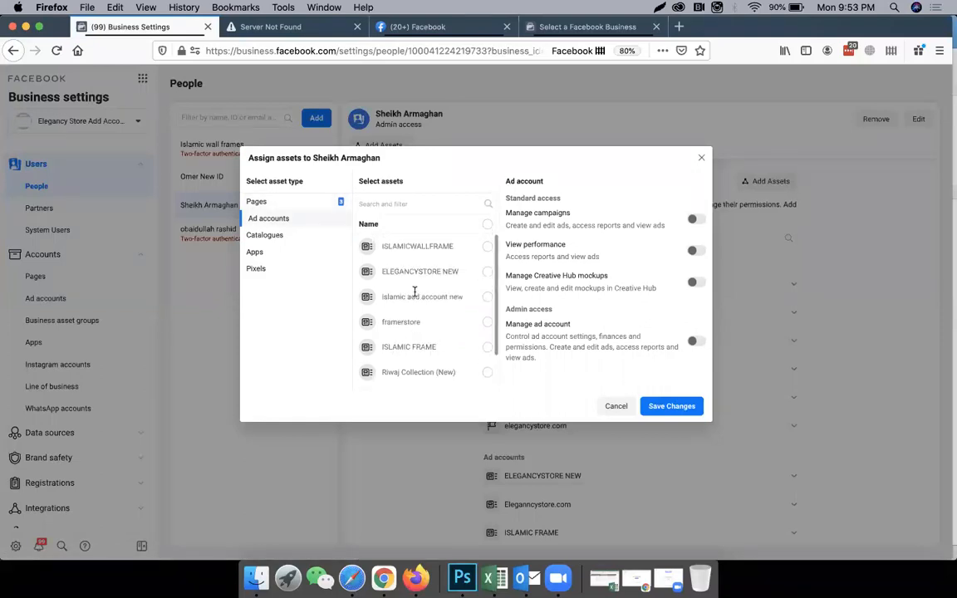
scroll(425, 332, down, 2)
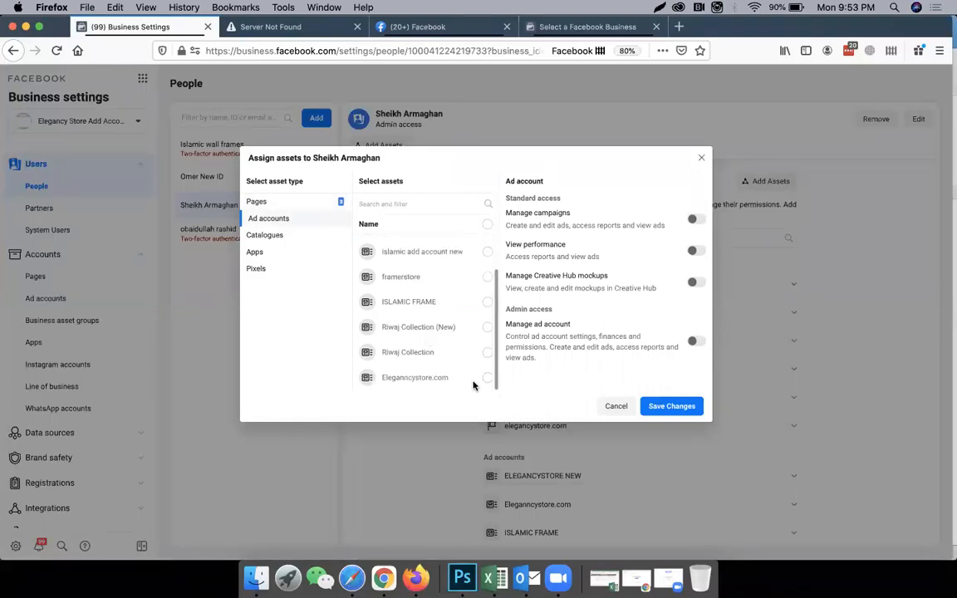
click(488, 379)
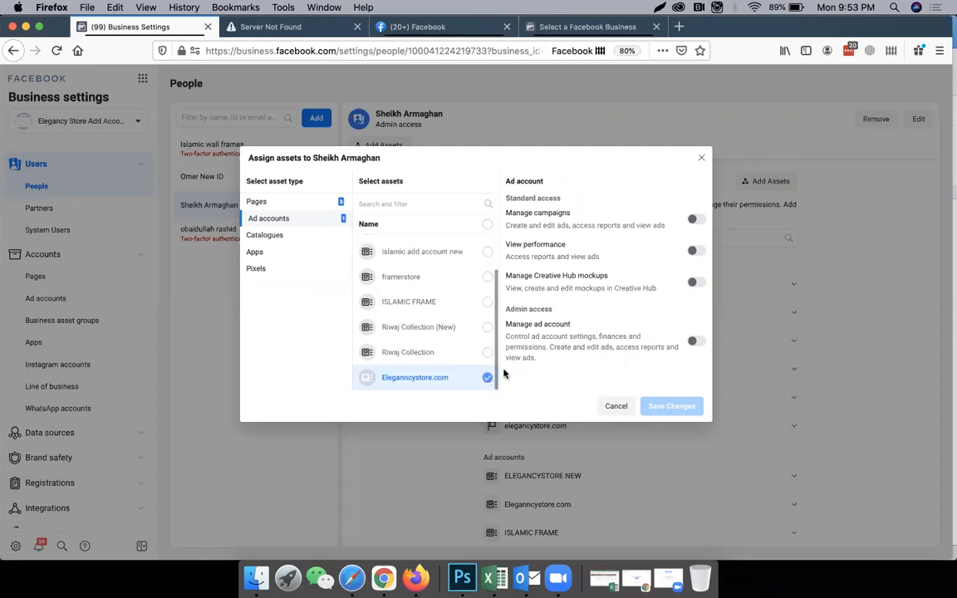
click(697, 341)
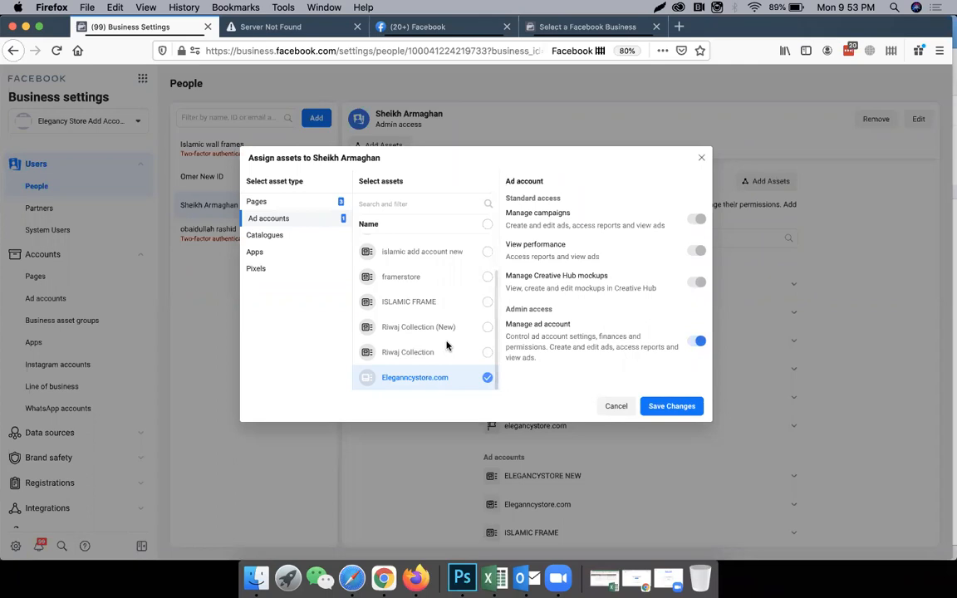
scroll(406, 292, up, 2)
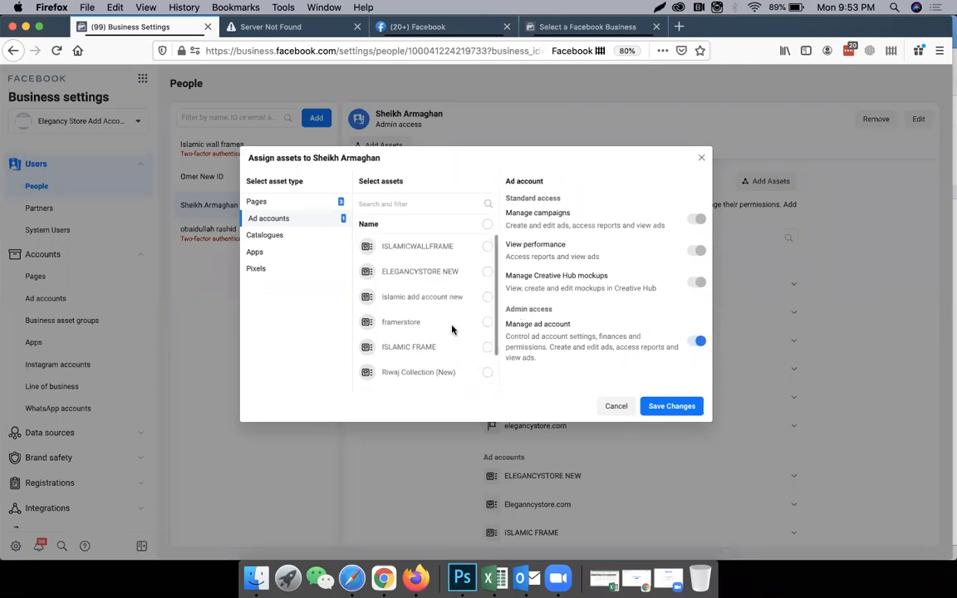
double_click(411, 294)
scroll(407, 300, down, 2)
double_click(402, 303)
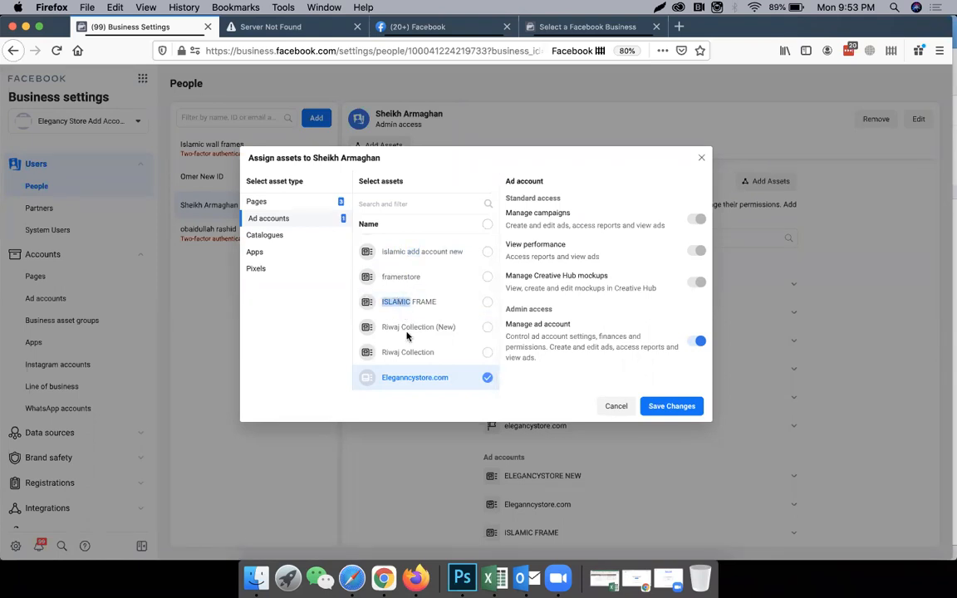
triple_click(408, 379)
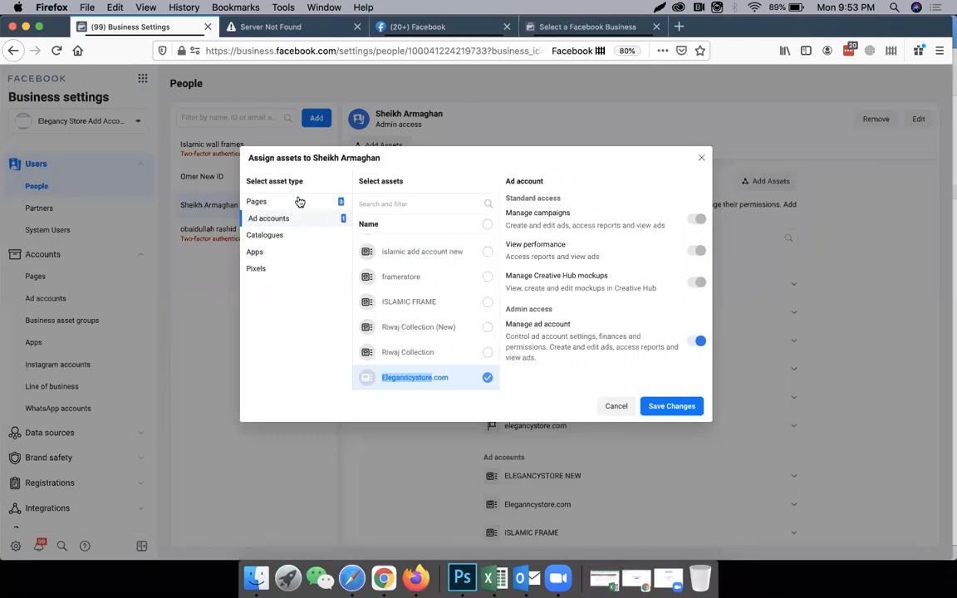
Extend the assignment selection to all pages and all ad accounts.
click(266, 201)
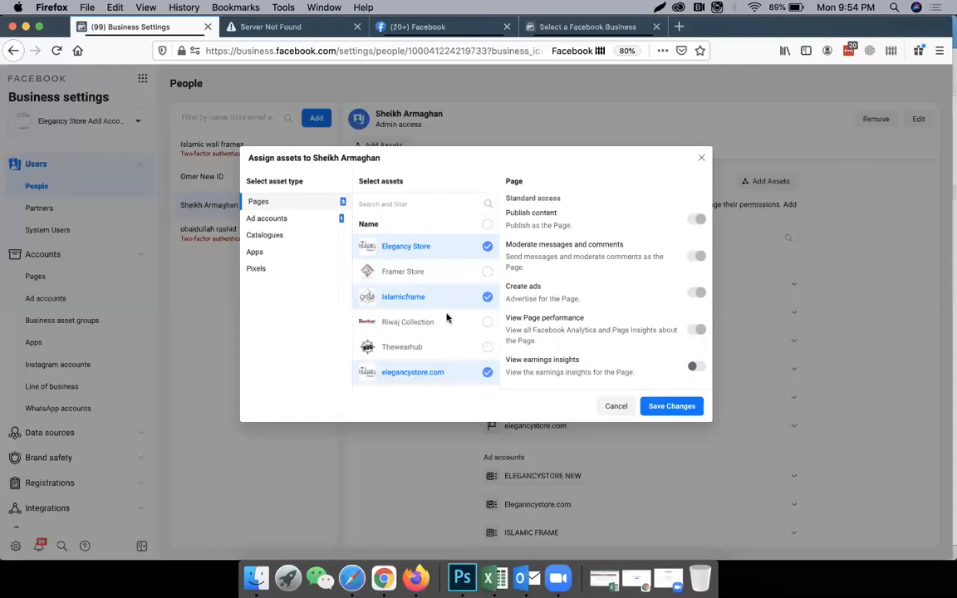
click(487, 321)
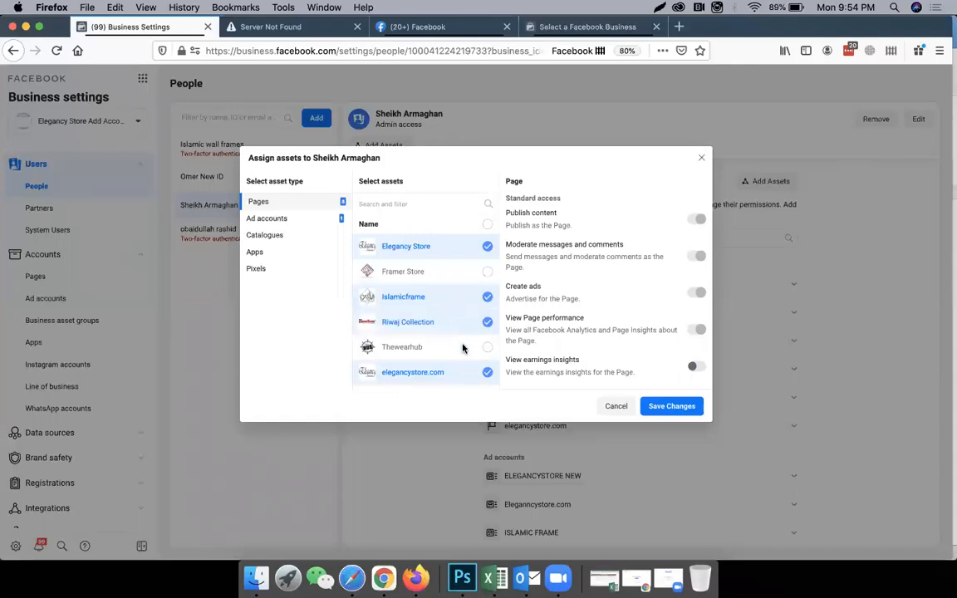
click(487, 347)
click(455, 275)
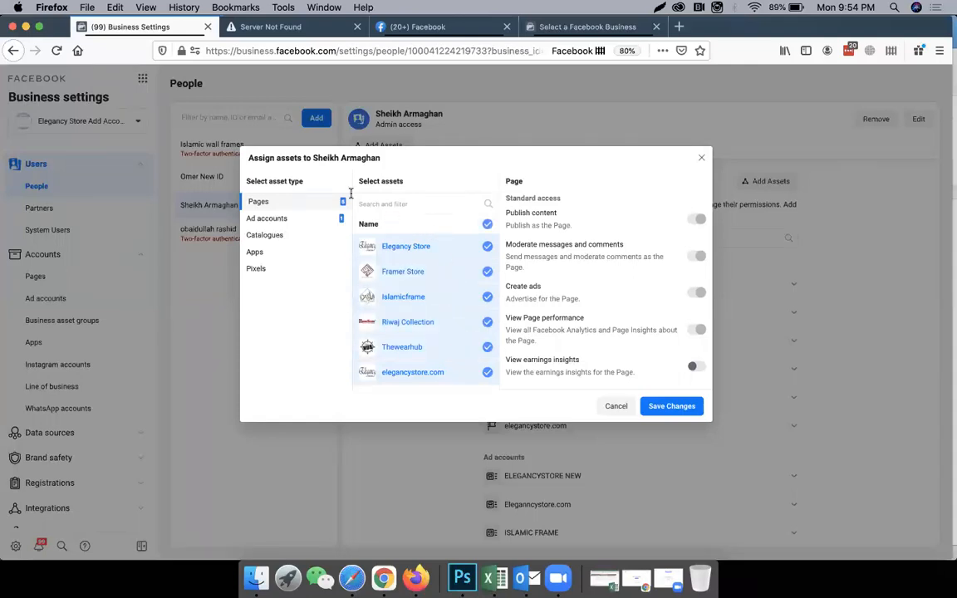
click(298, 219)
click(487, 224)
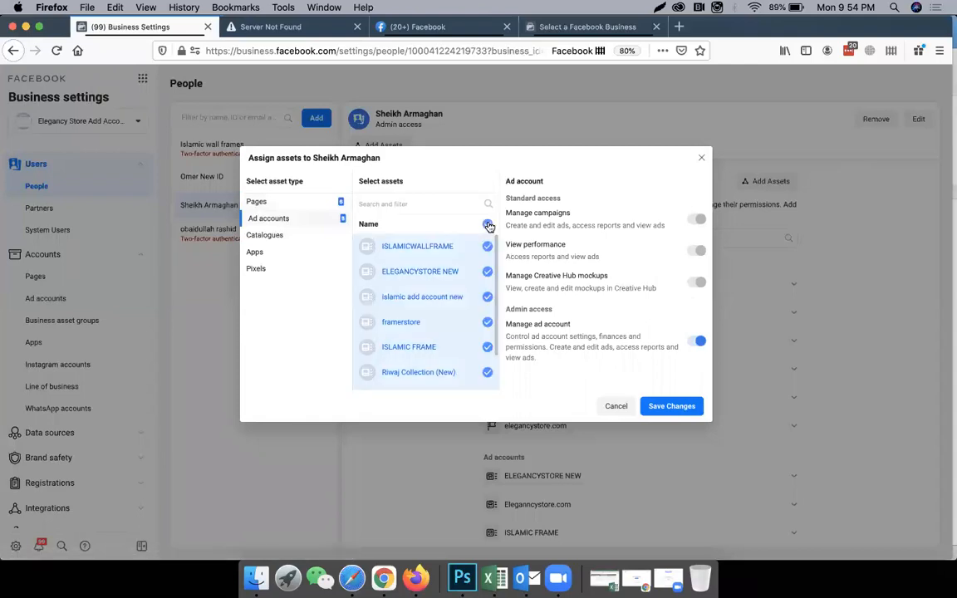
Recheck the selected pages and ad accounts, cancel the assignment, and review the person's existing assigned assets.
click(312, 204)
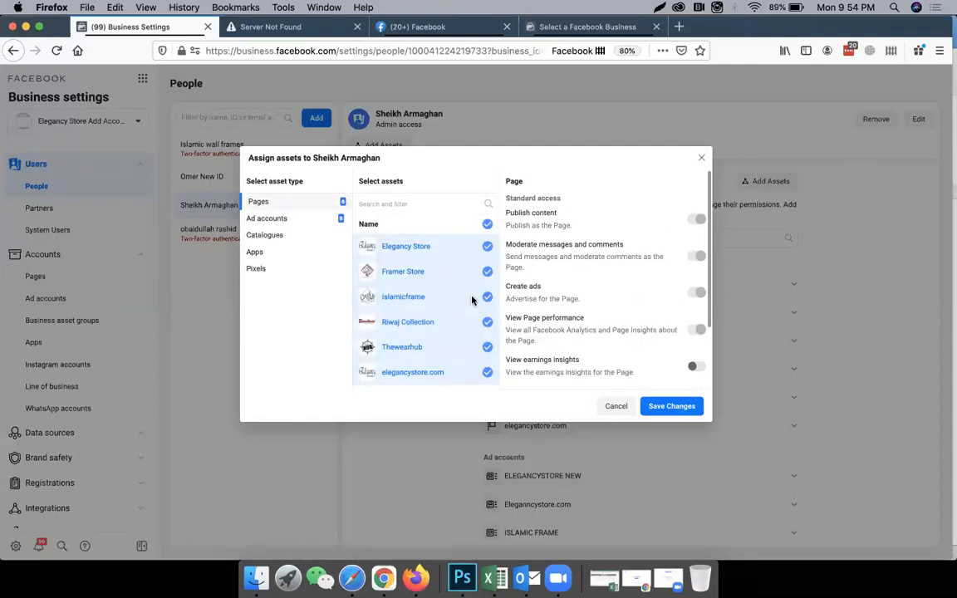
scroll(660, 333, down, 3)
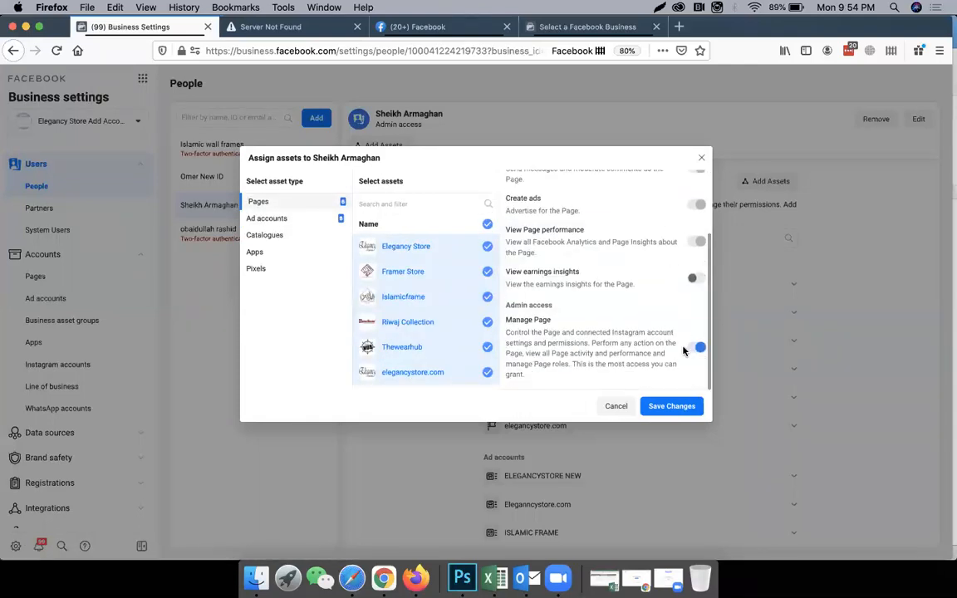
click(304, 220)
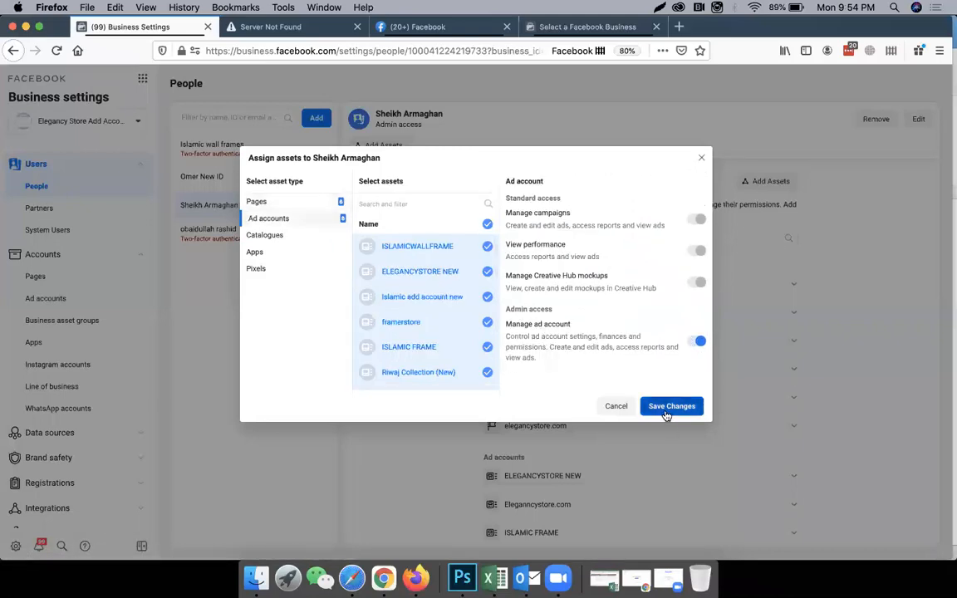
click(616, 407)
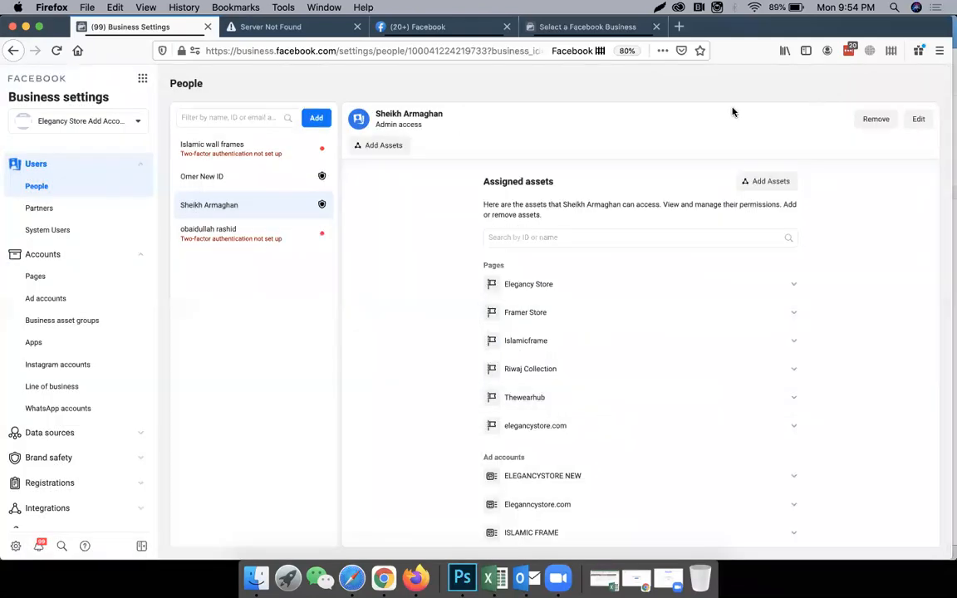
scroll(552, 300, down, 1)
scroll(552, 299, down, 2)
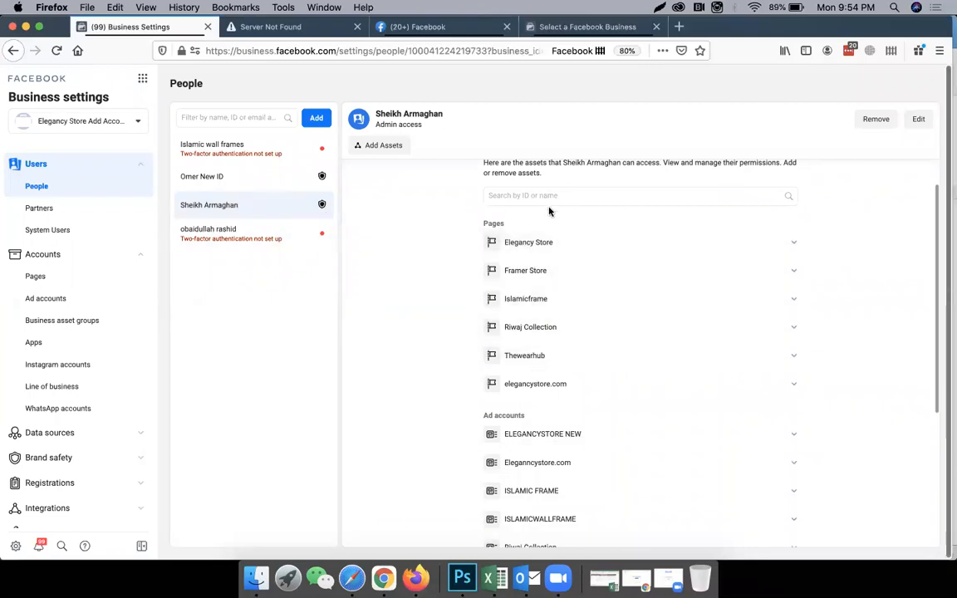
Review the pages, ad accounts, catalogues and pixels assigned to the selected admin user.
scroll(528, 328, down, 5)
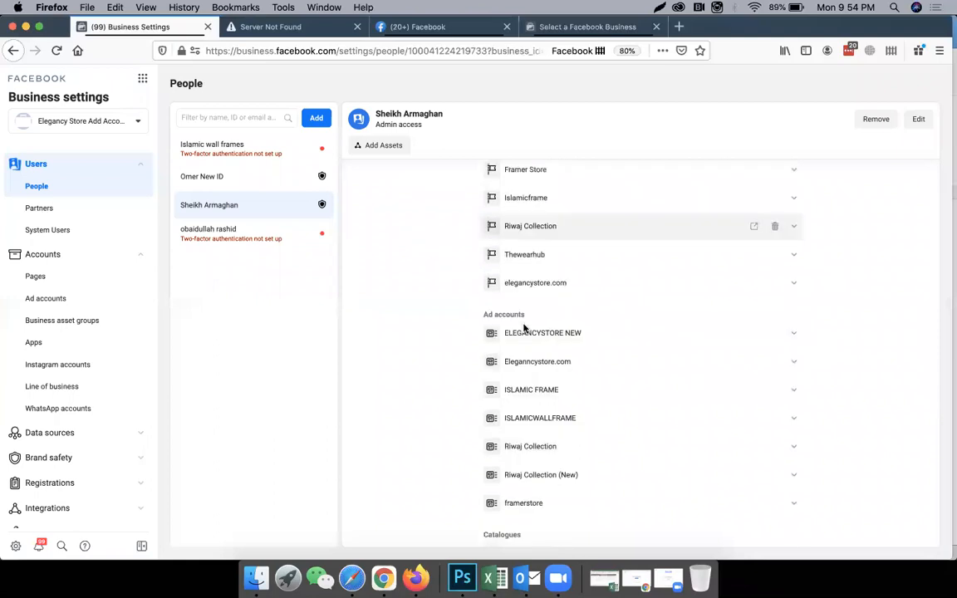
scroll(532, 407, down, 3)
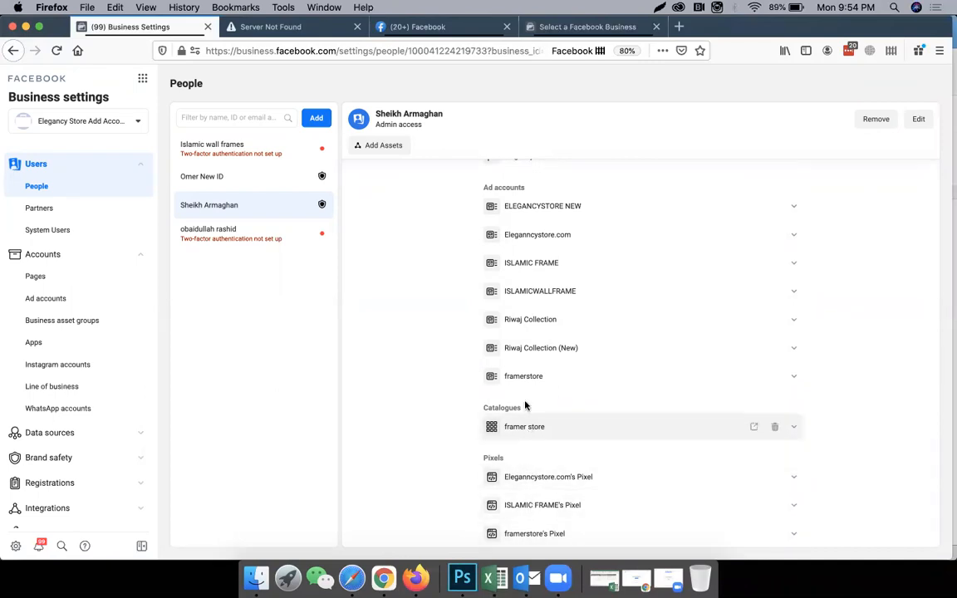
scroll(547, 383, up, 2)
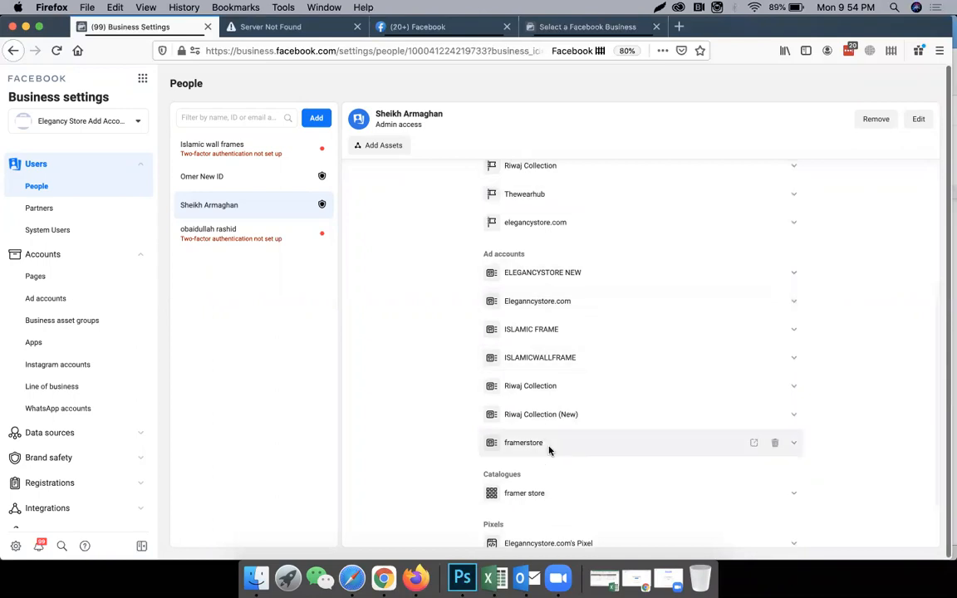
scroll(539, 449, down, 2)
scroll(578, 391, up, 2)
scroll(574, 415, up, 2)
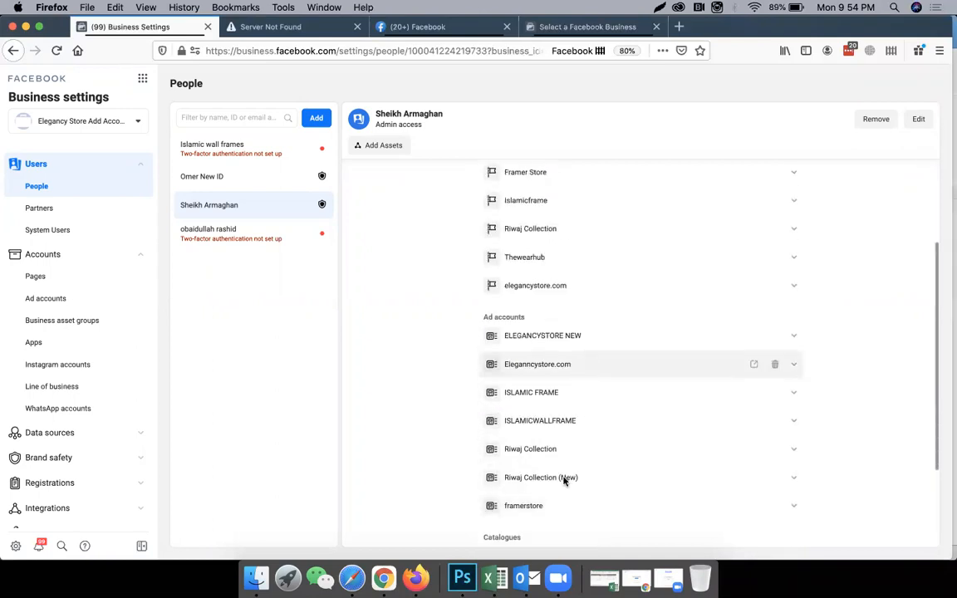
scroll(491, 216, up, 3)
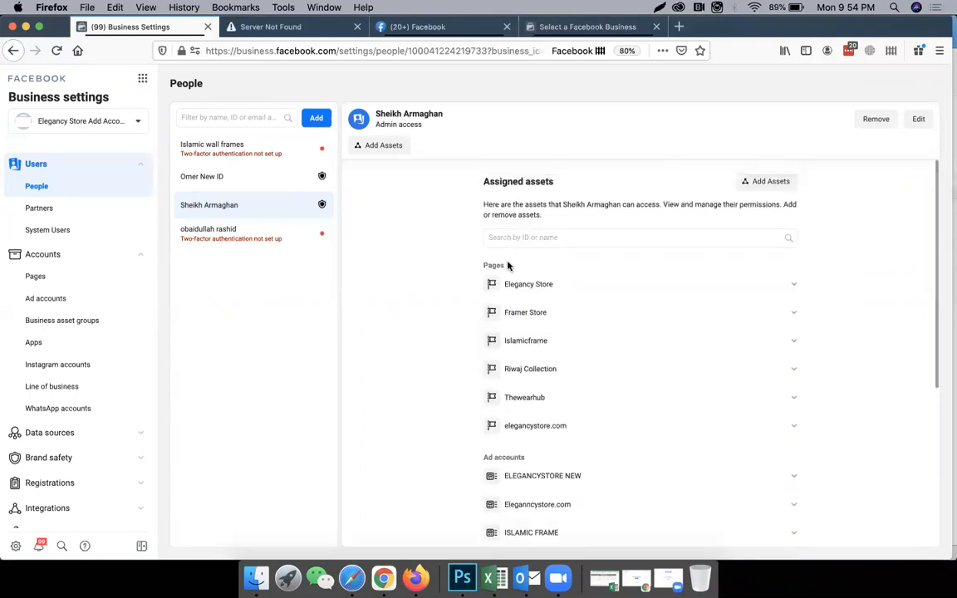
scroll(509, 265, down, 5)
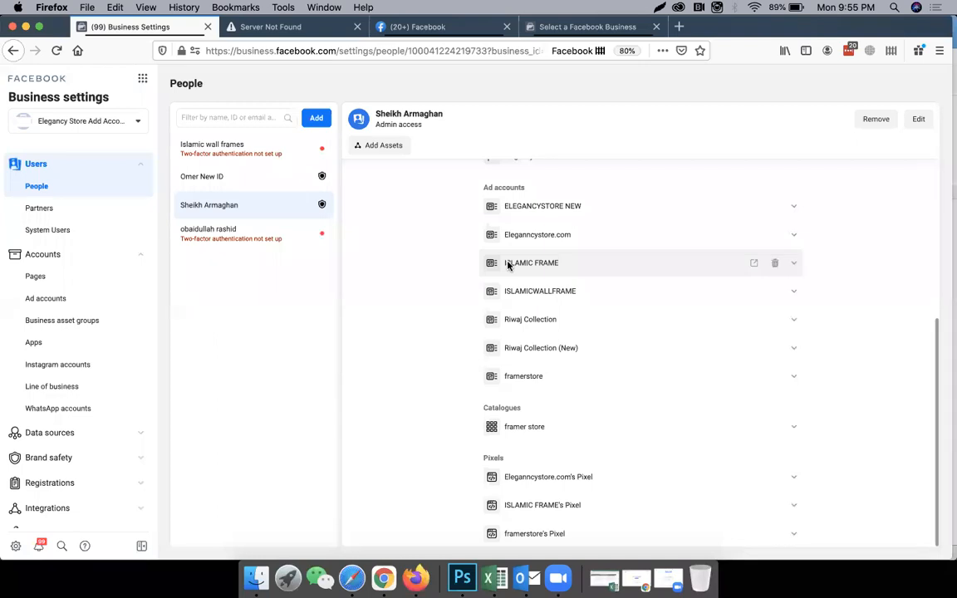
Look through the list of available Business Manager accounts and close it without switching from Elegancy Store Add Account.
click(126, 122)
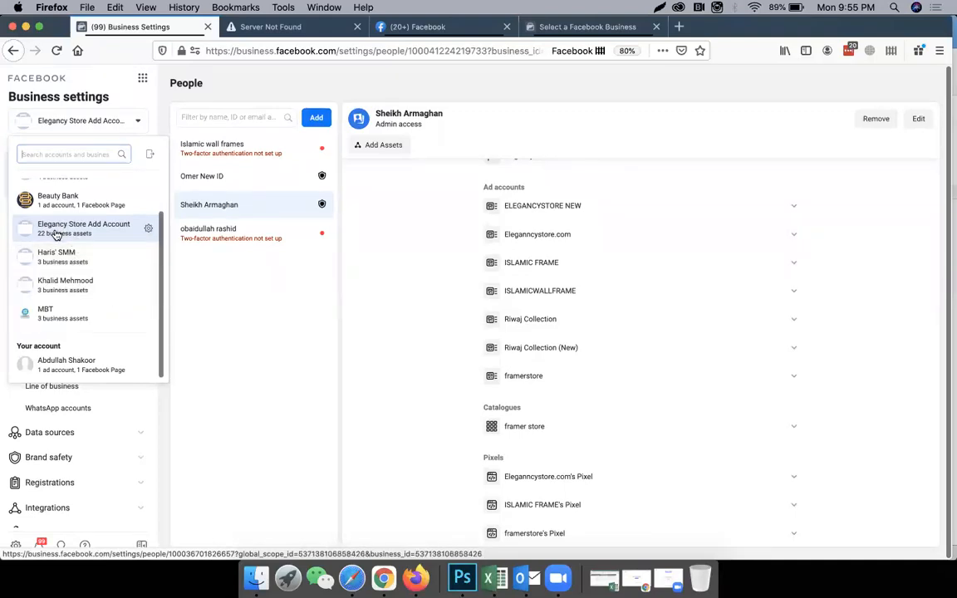
scroll(121, 230, up, 1)
scroll(121, 230, up, 1)
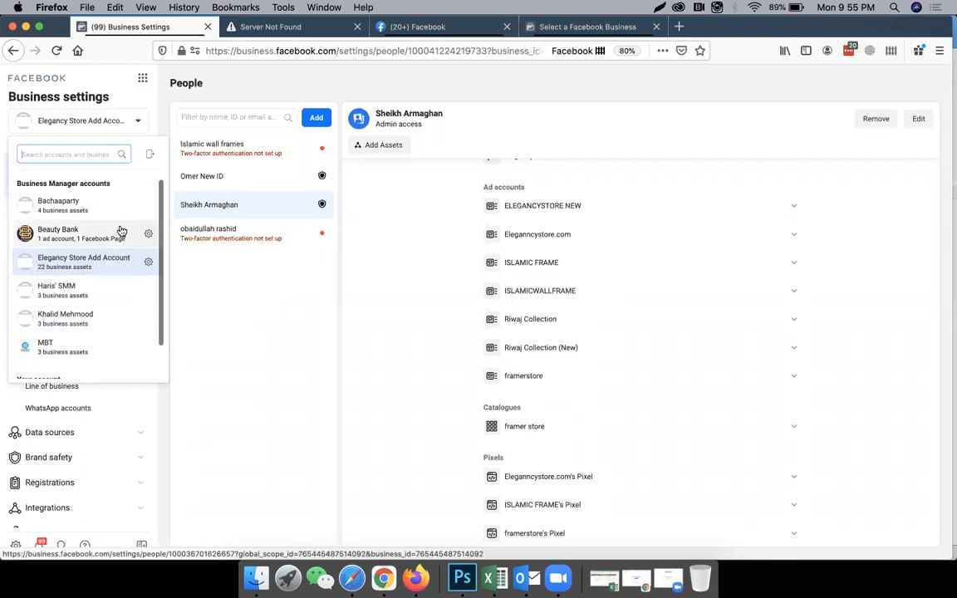
scroll(106, 280, down, 2)
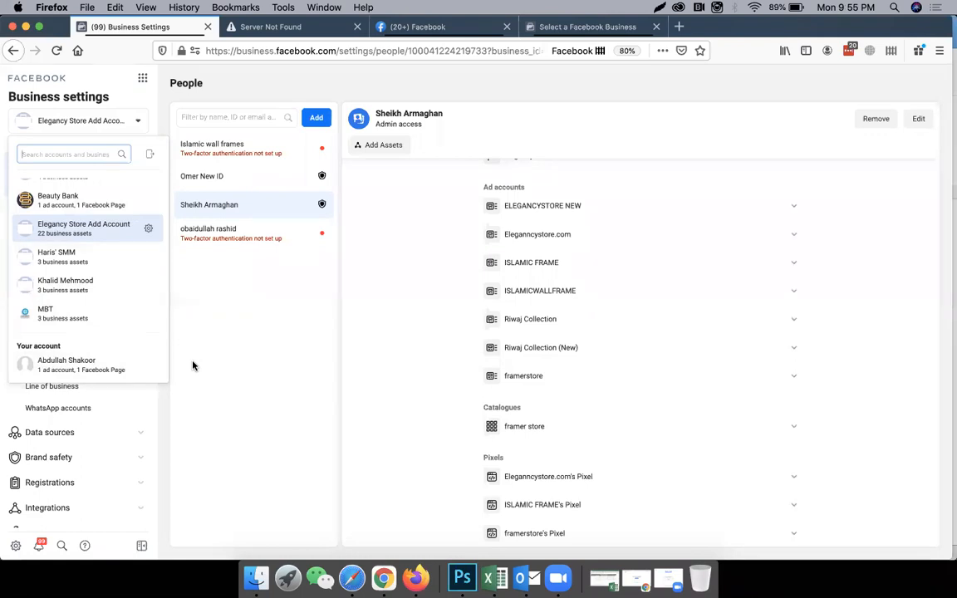
click(236, 370)
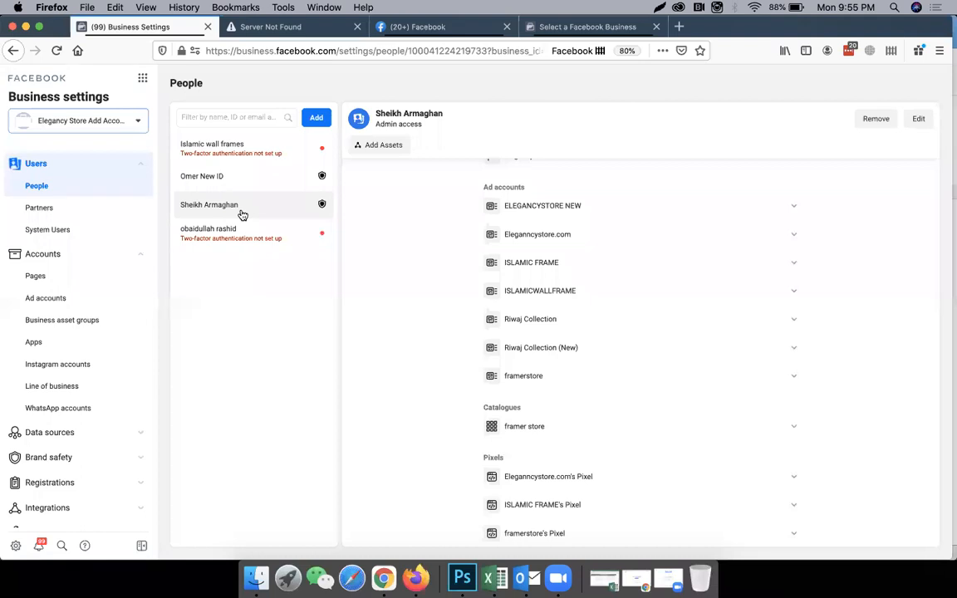
Browse the list of available business tools and reopen Business settings from it.
click(142, 79)
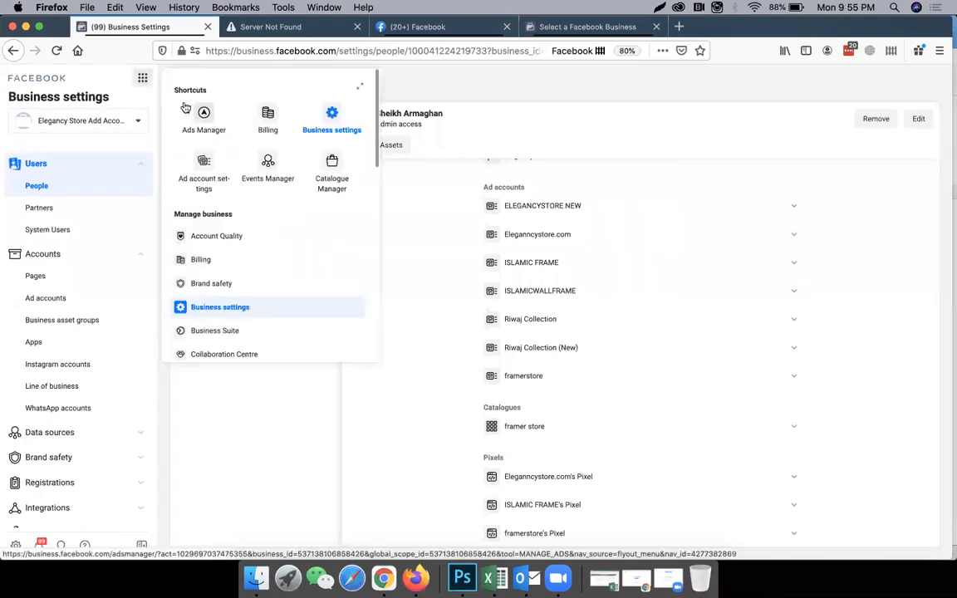
scroll(237, 298, down, 5)
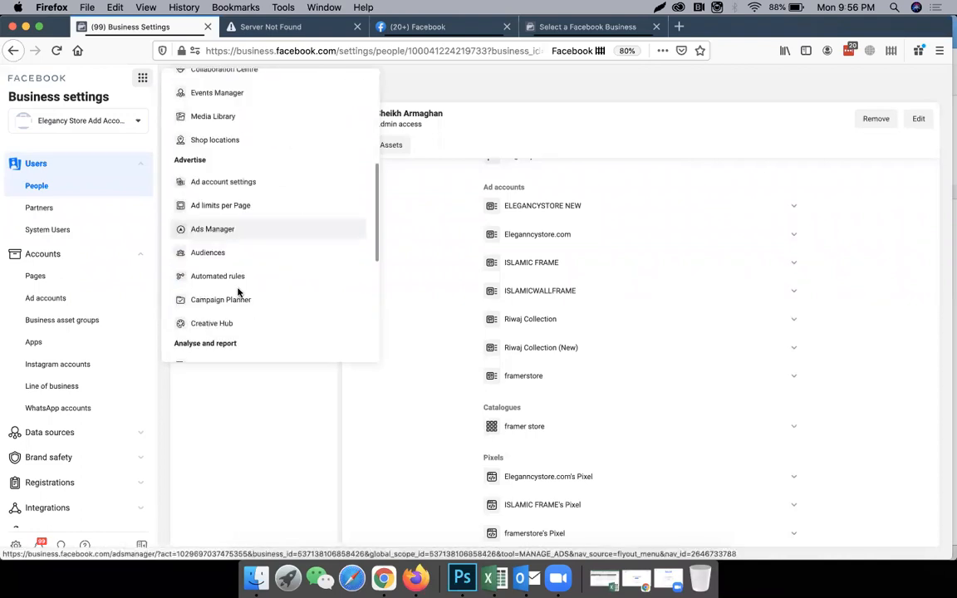
scroll(238, 310, up, 5)
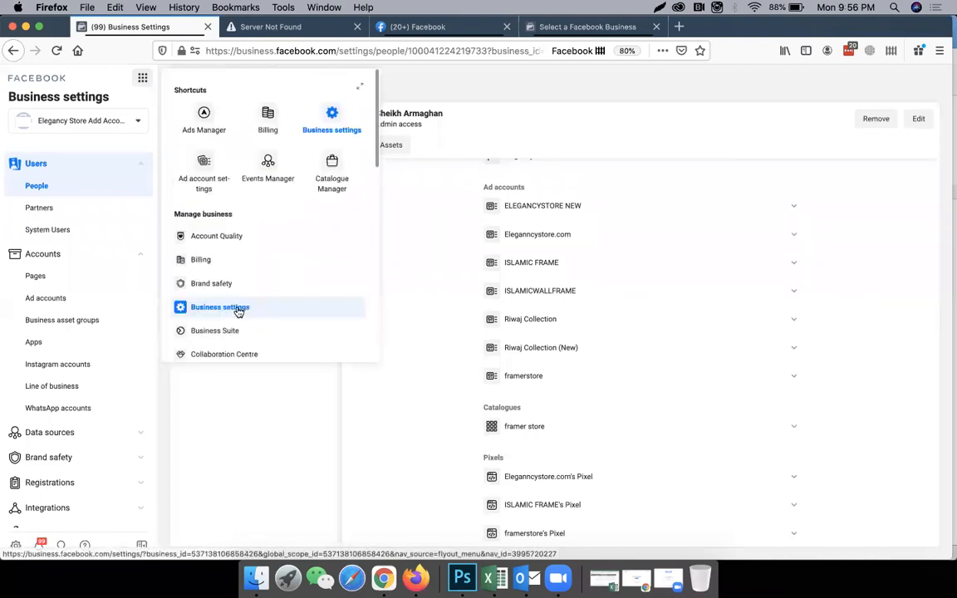
click(328, 133)
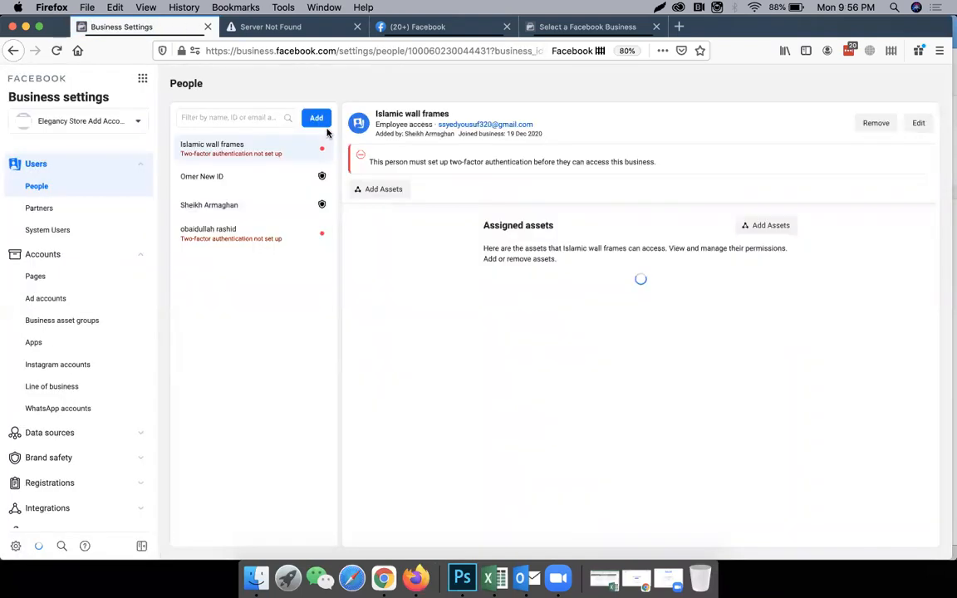
scroll(78, 306, down, 3)
scroll(79, 307, up, 3)
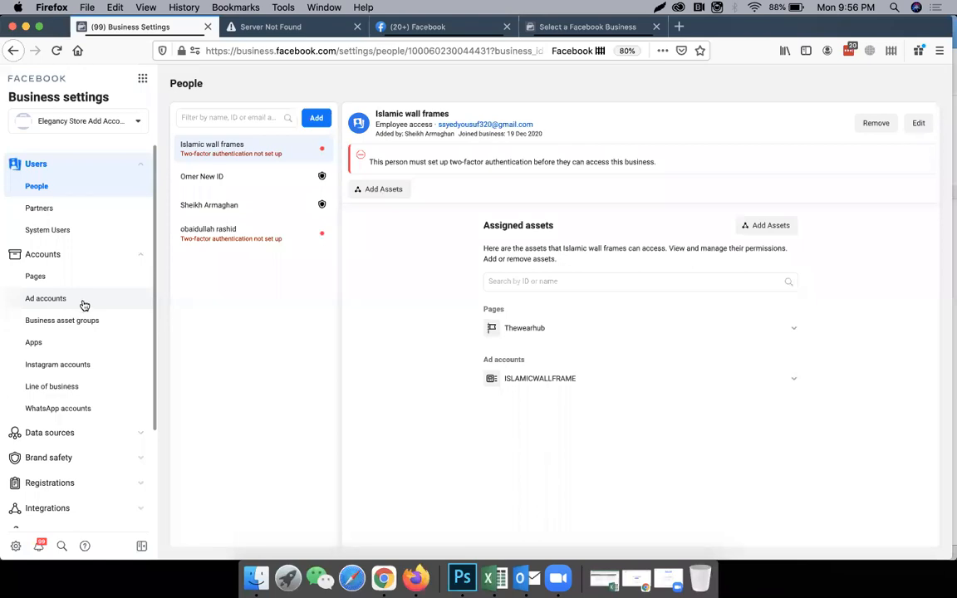
Start a new ad account, try ARS — Argentine Peso and PKR — Pakistani Rupee as its currency, and dismiss the form.
click(67, 306)
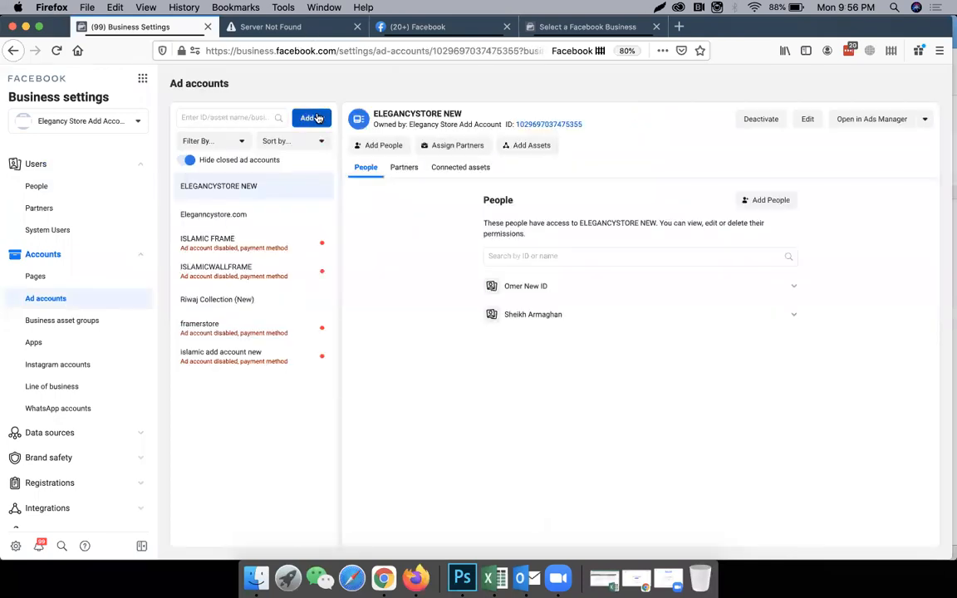
click(306, 117)
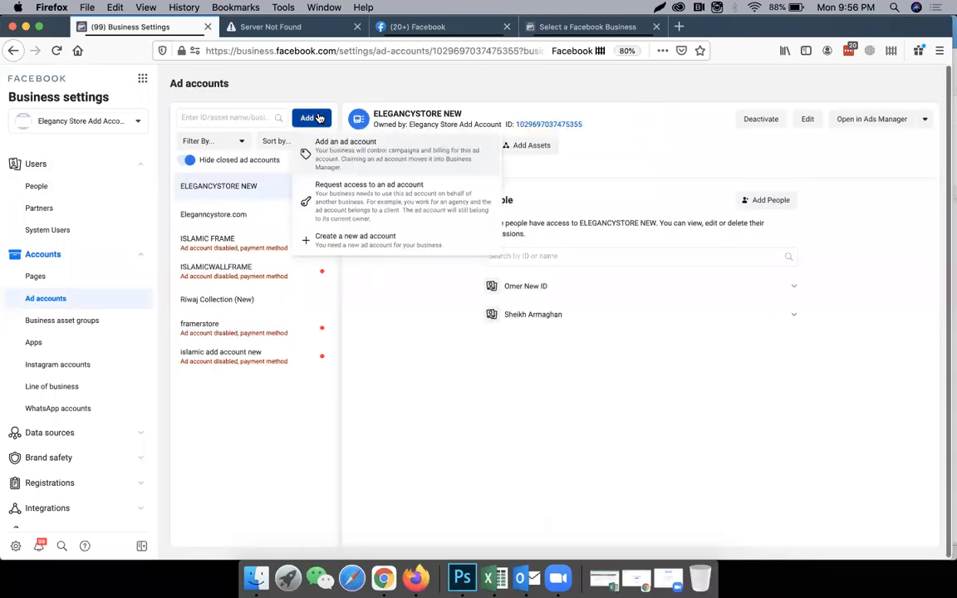
click(377, 241)
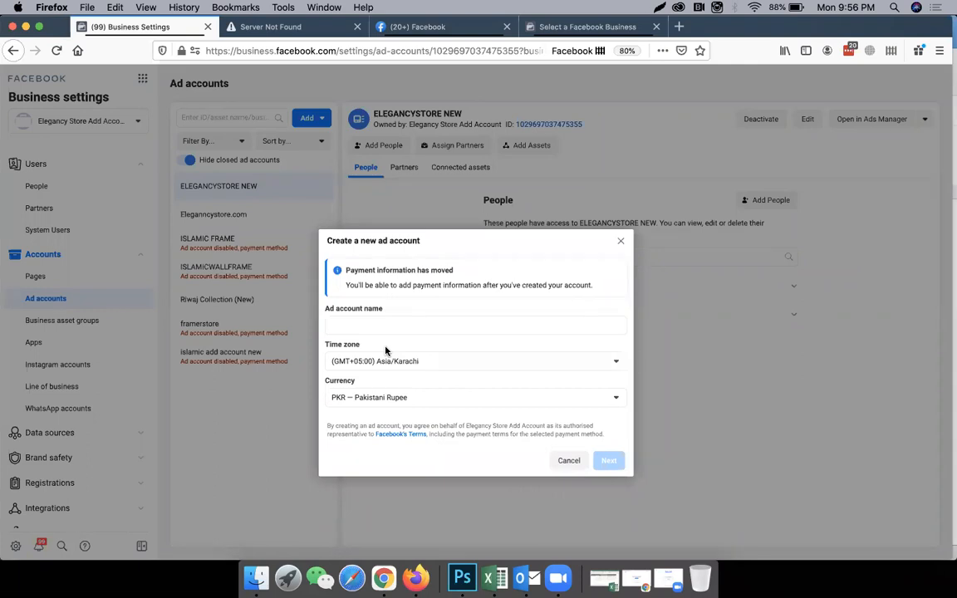
click(391, 400)
click(423, 463)
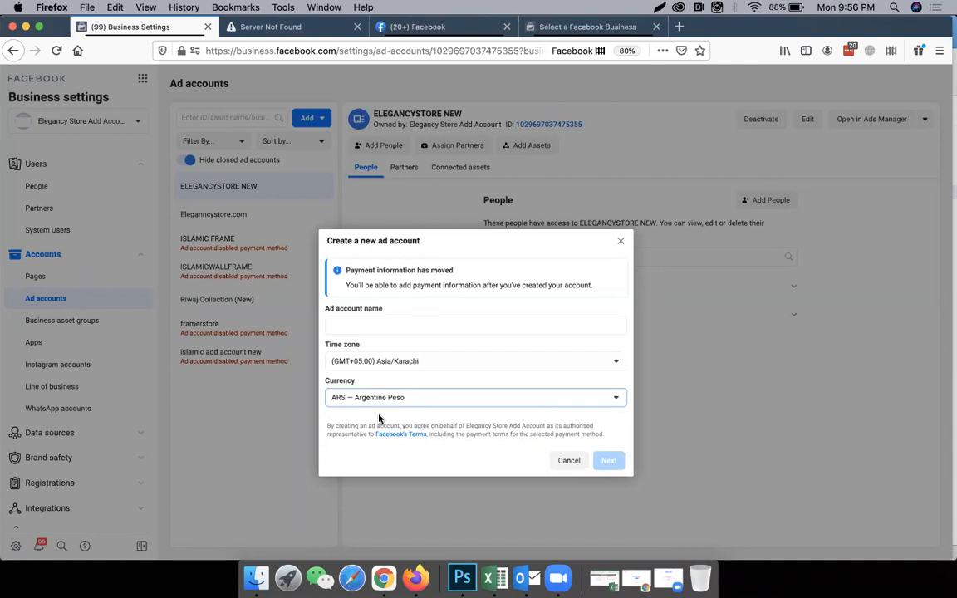
click(407, 398)
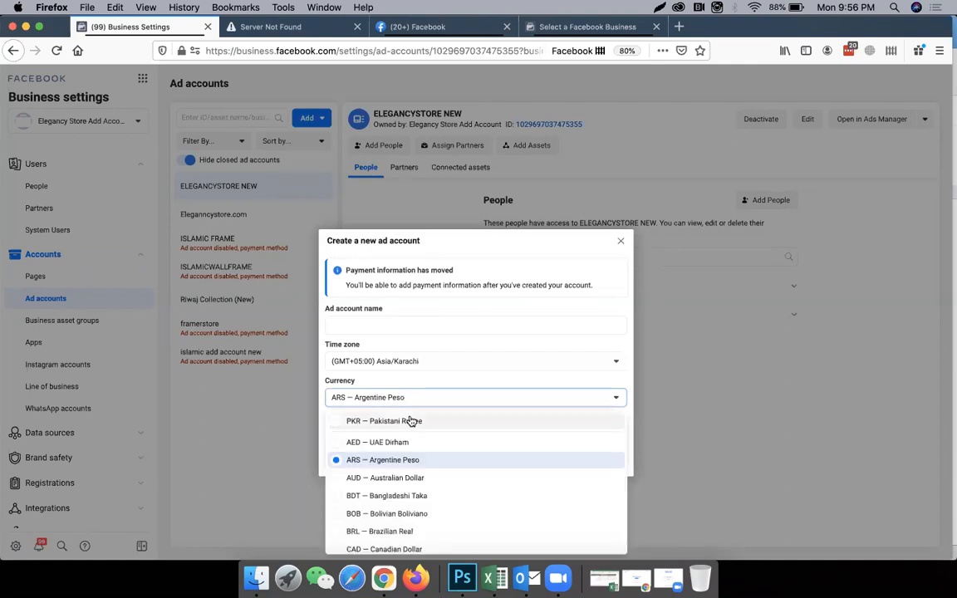
click(411, 421)
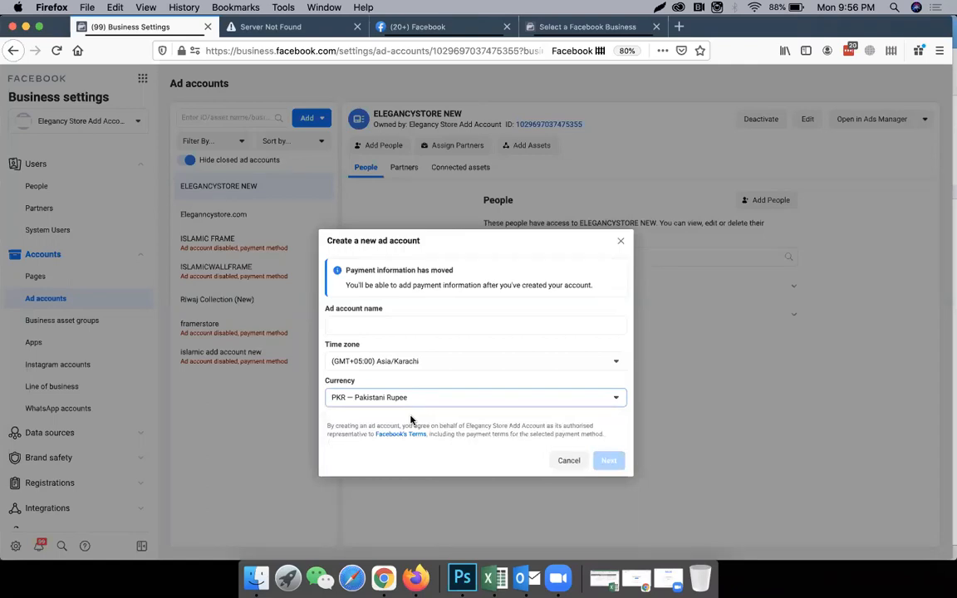
click(623, 242)
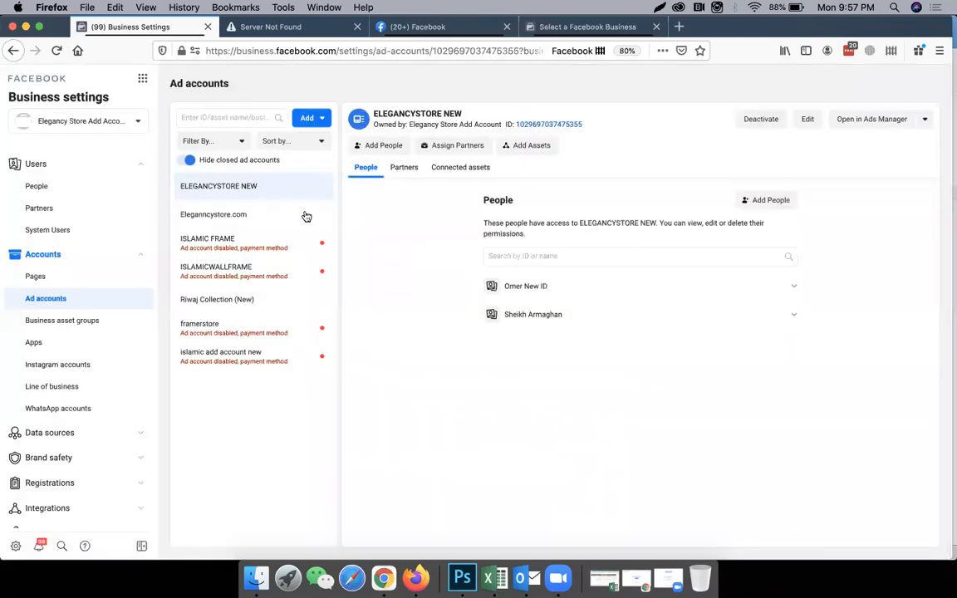
Start adding an existing Facebook Page to the business, choose 123 Shop Pakistan, and dismiss the form.
click(101, 276)
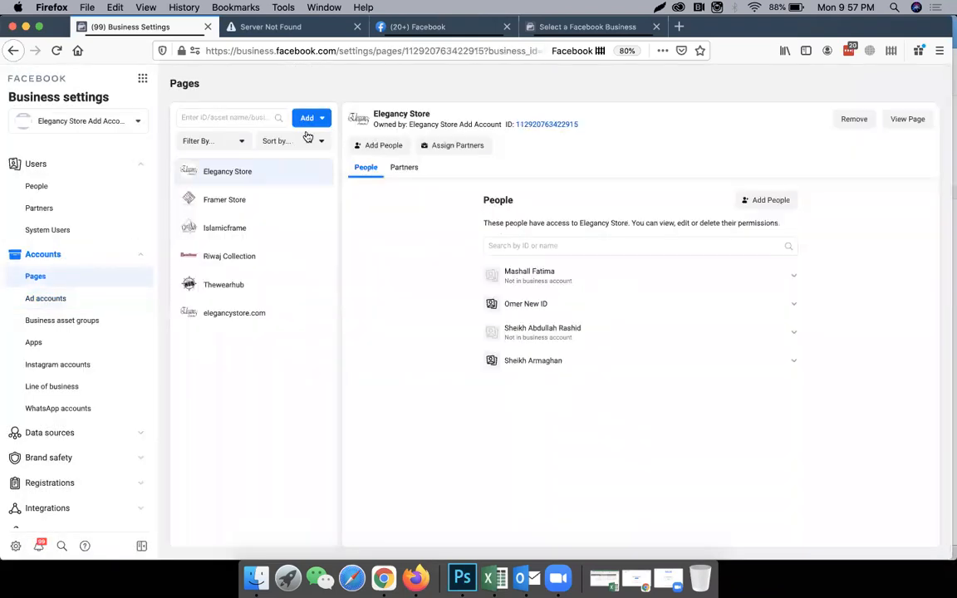
click(307, 123)
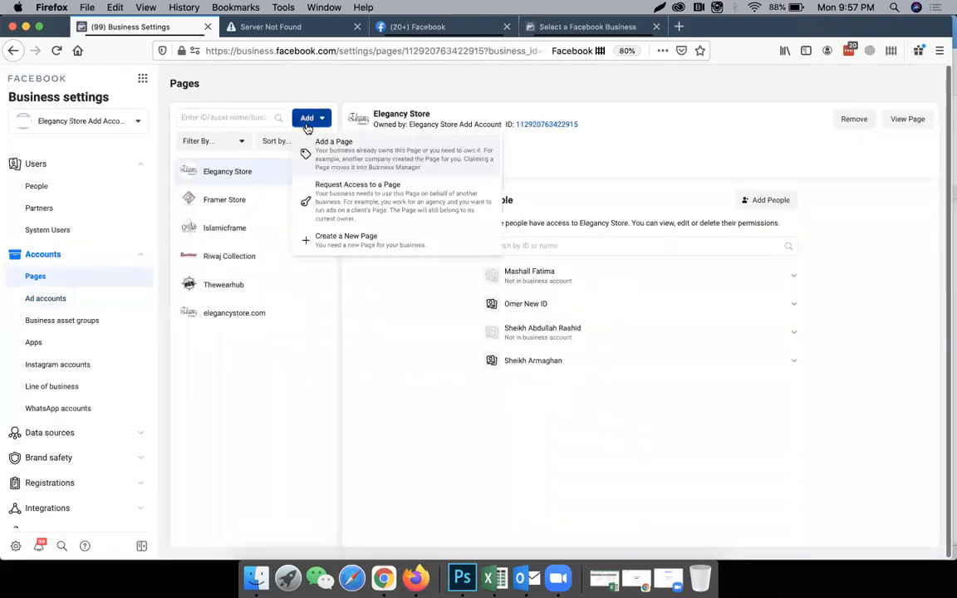
click(341, 160)
click(434, 270)
text(123)
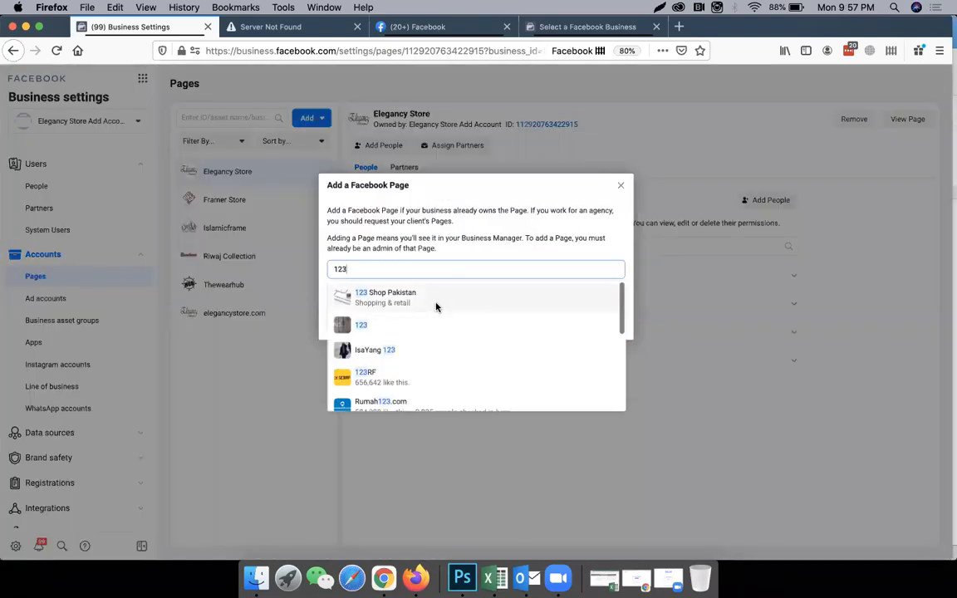
click(391, 298)
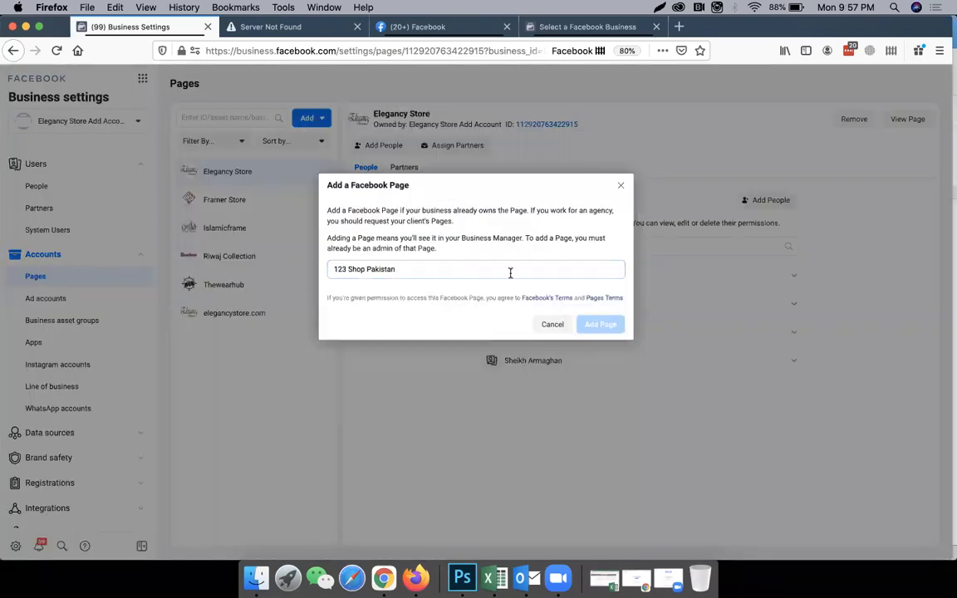
click(621, 187)
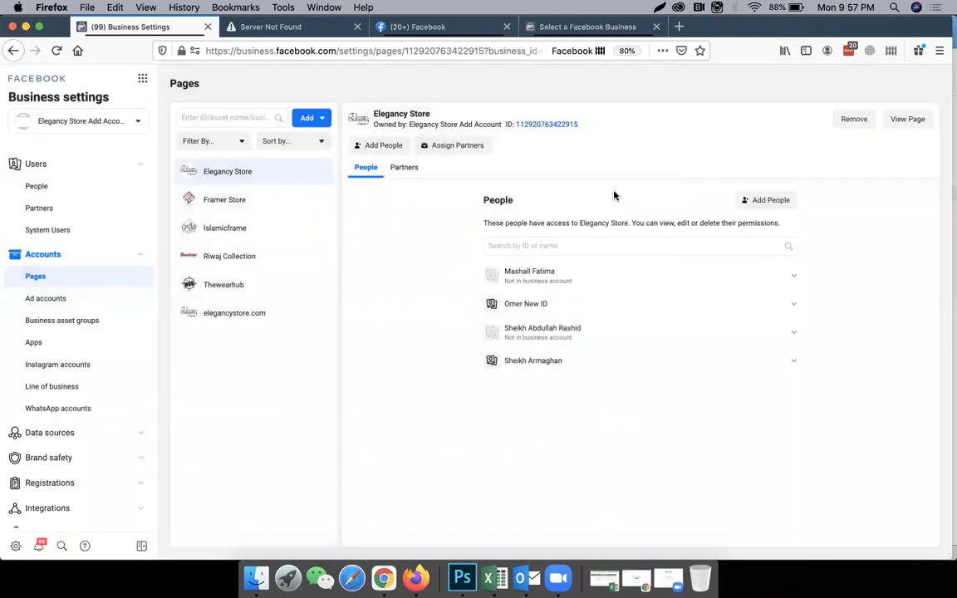
View the option for connecting an Instagram account to the business and close it.
click(89, 364)
click(315, 117)
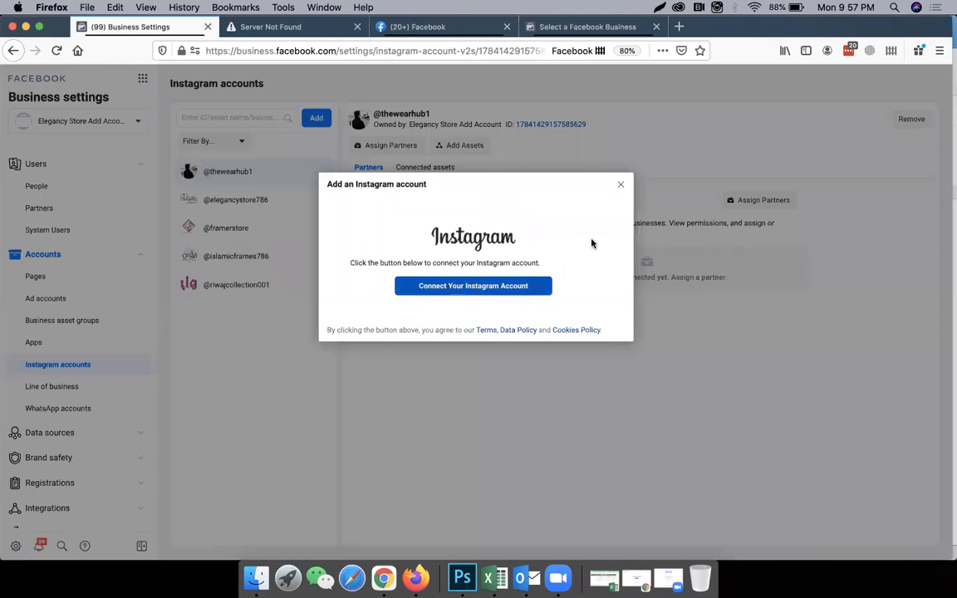
click(623, 186)
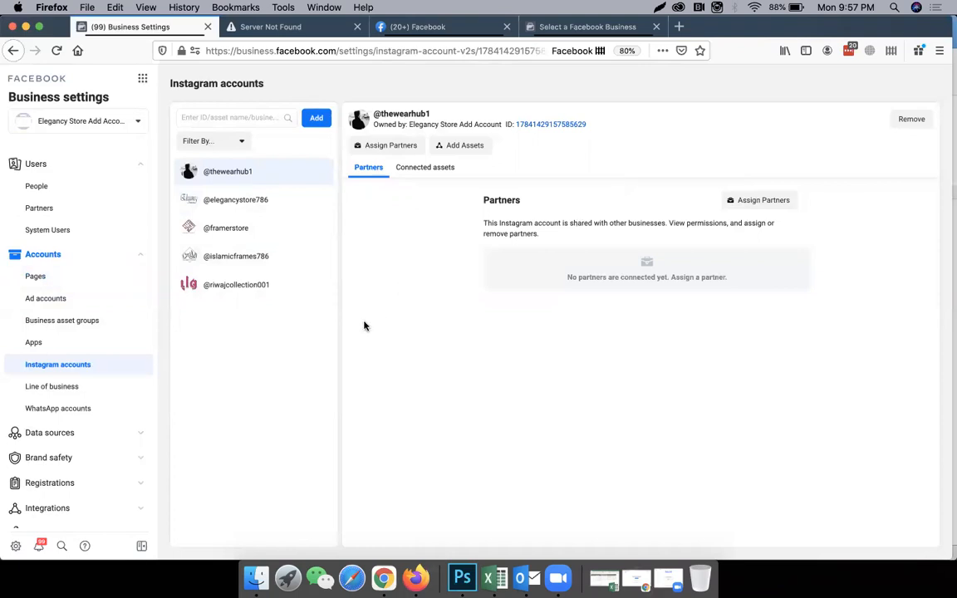
Start an asset assignment for the third person listed, selecting the Elegancy Store page with Manage Page admin access.
click(73, 187)
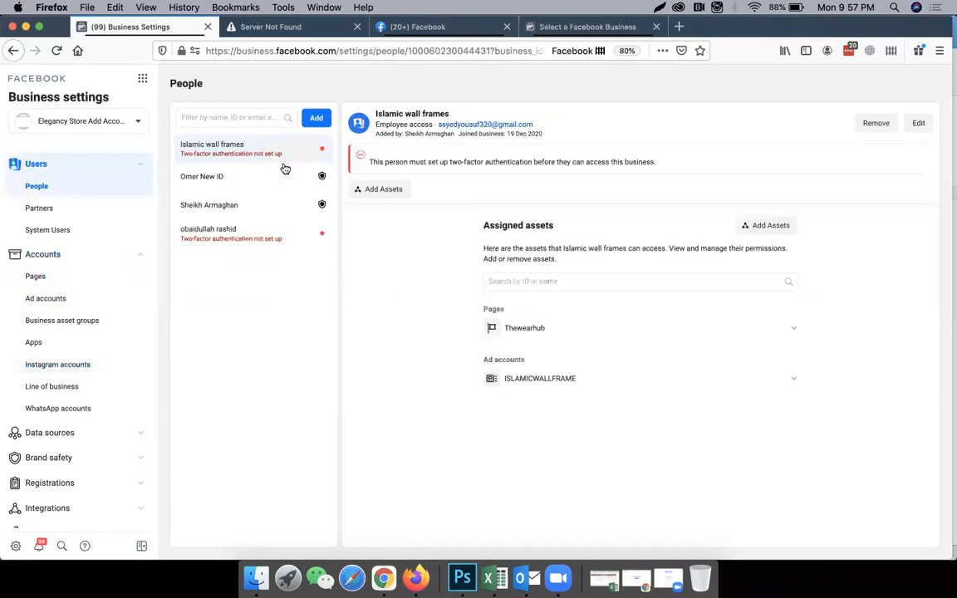
click(233, 211)
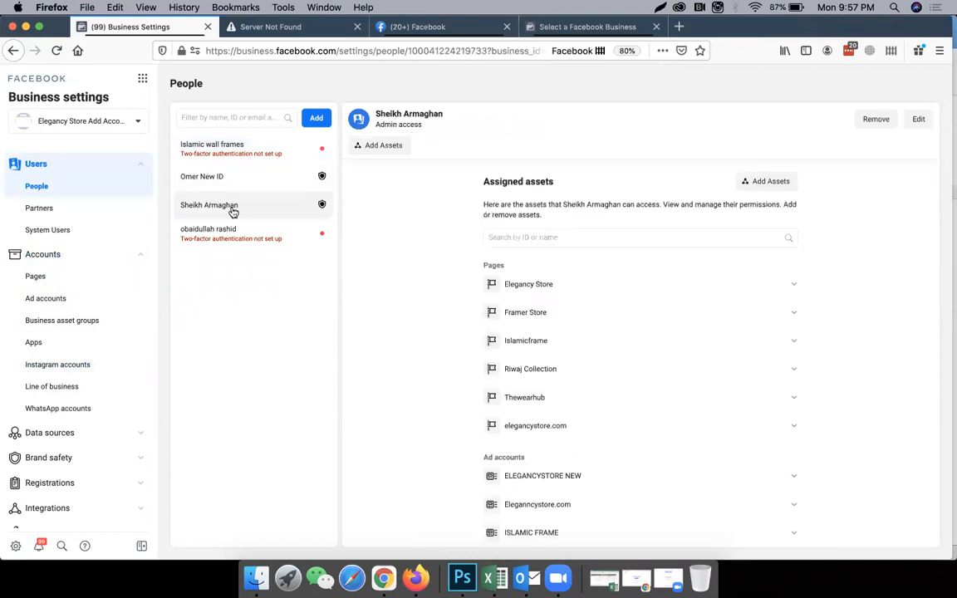
mouse_move(324, 208)
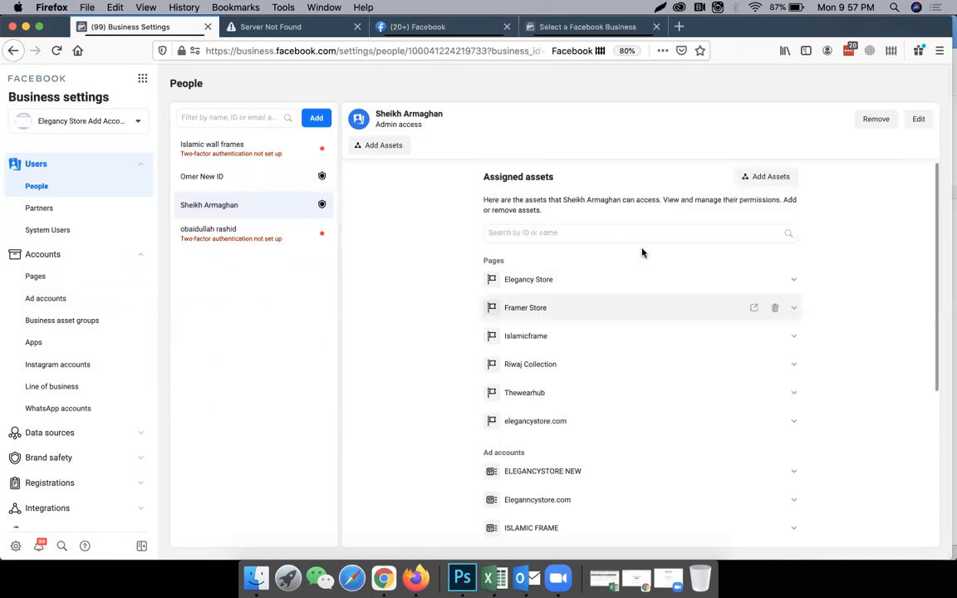
click(760, 190)
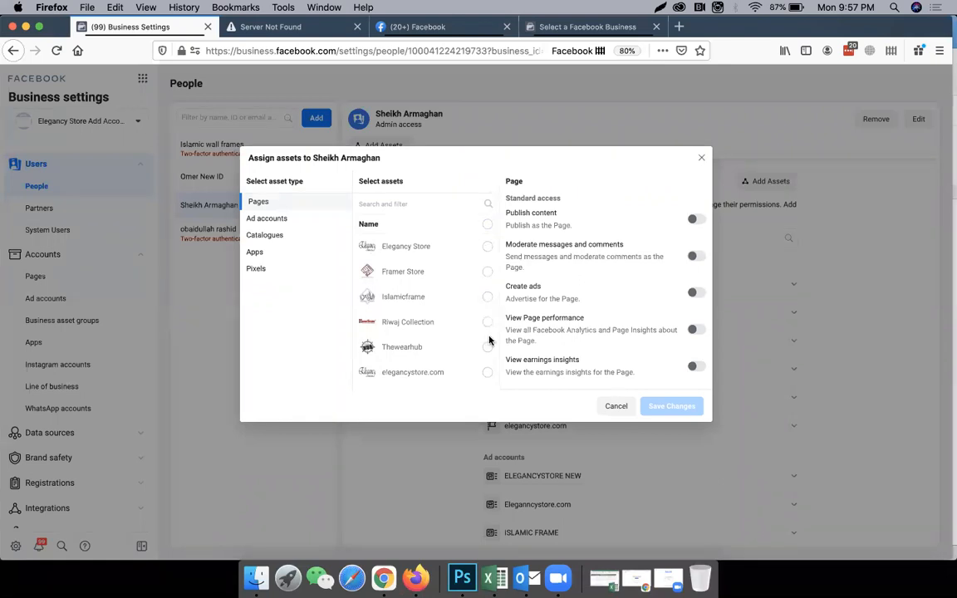
click(453, 246)
scroll(619, 319, down, 2)
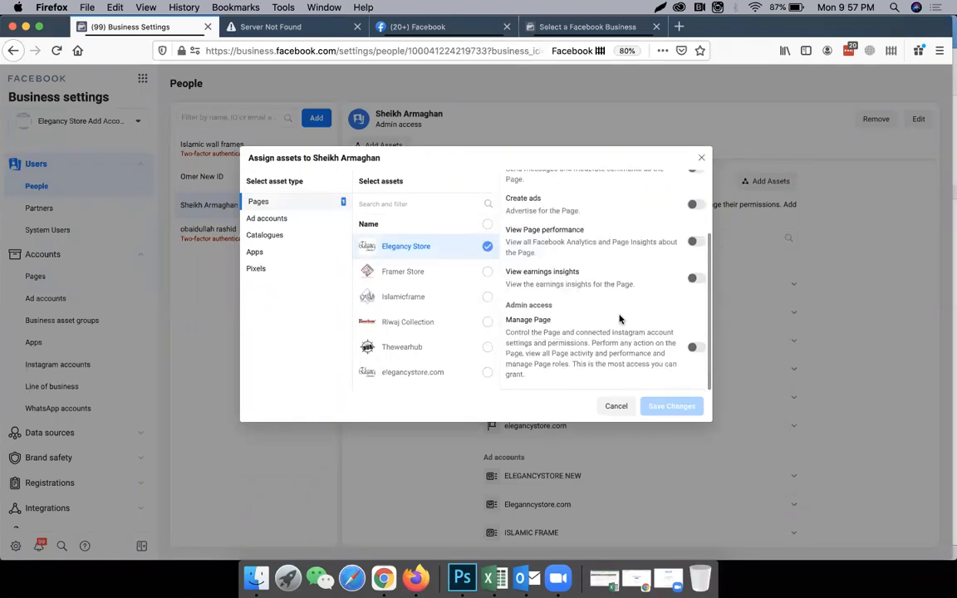
click(696, 347)
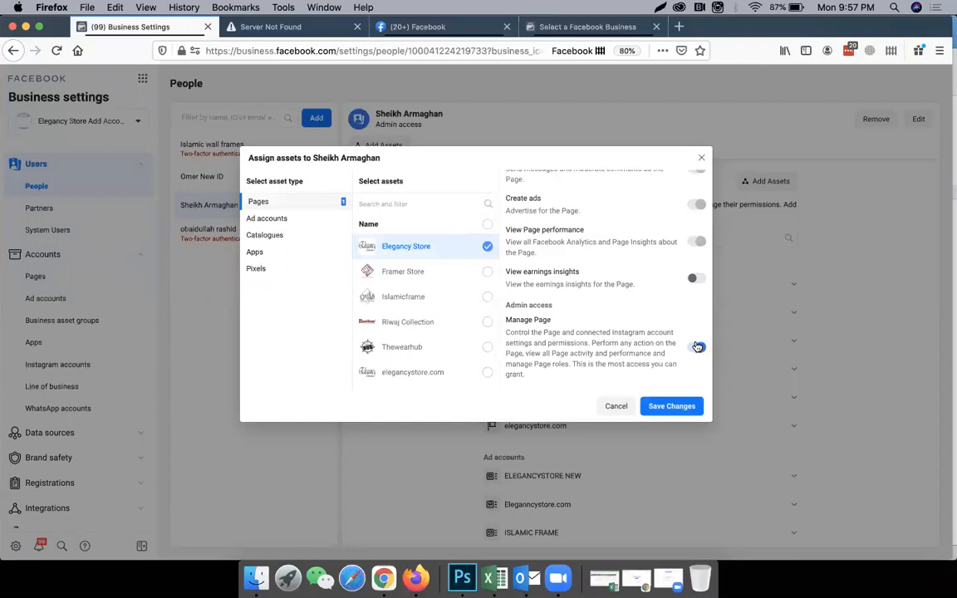
Select the ISLAMICWALLFRAME ad account with Manage ad account admin access for the person, and dismiss the asset assignment without saving.
click(308, 218)
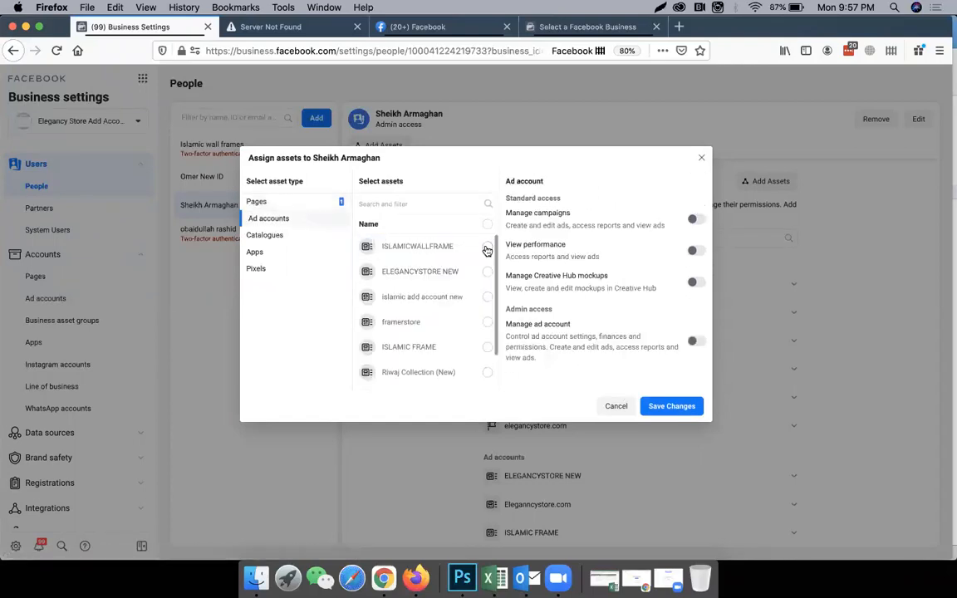
click(438, 246)
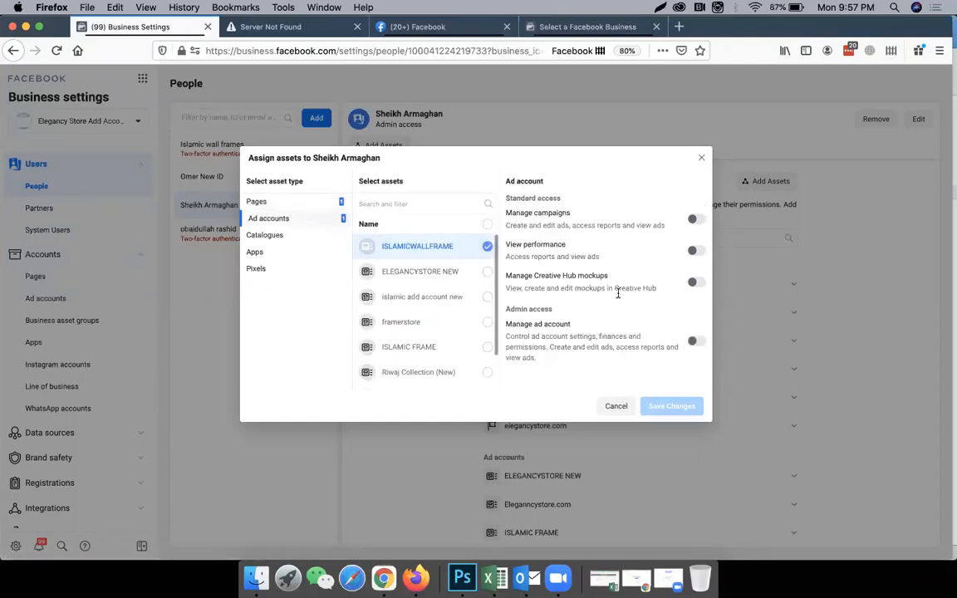
click(694, 344)
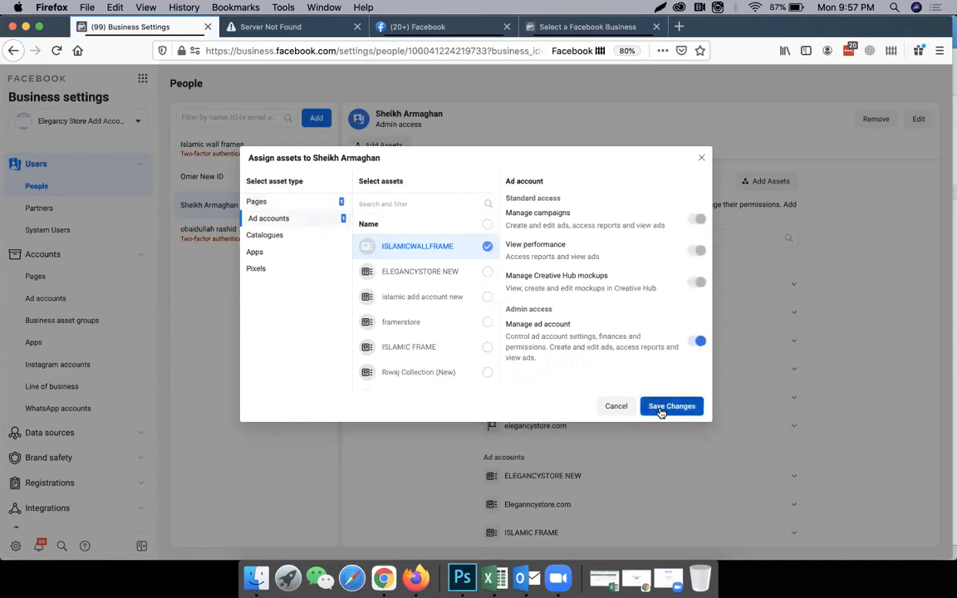
click(626, 411)
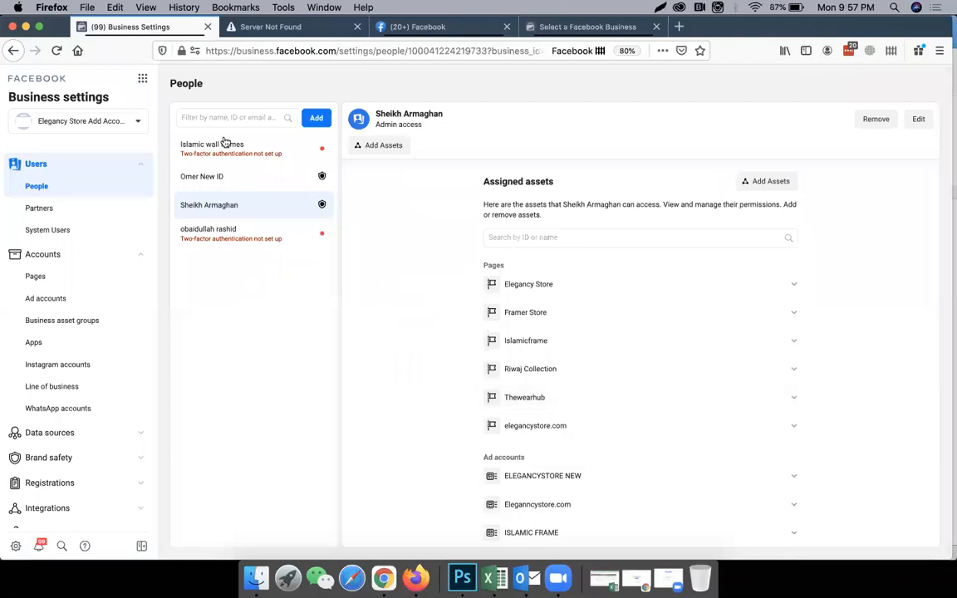
Go to Events Manager and view the business's pixels and the option for connecting data sources.
click(143, 80)
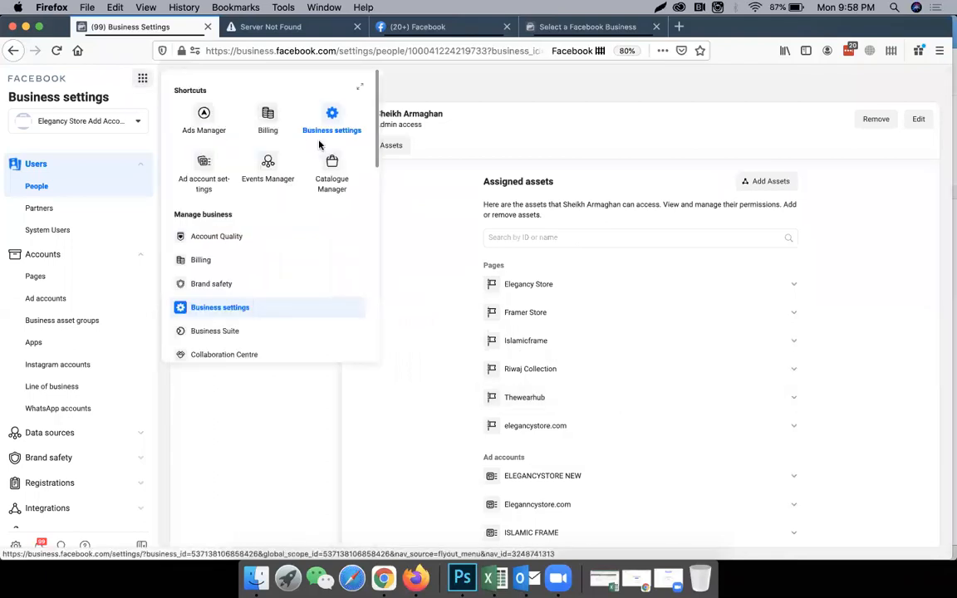
click(271, 162)
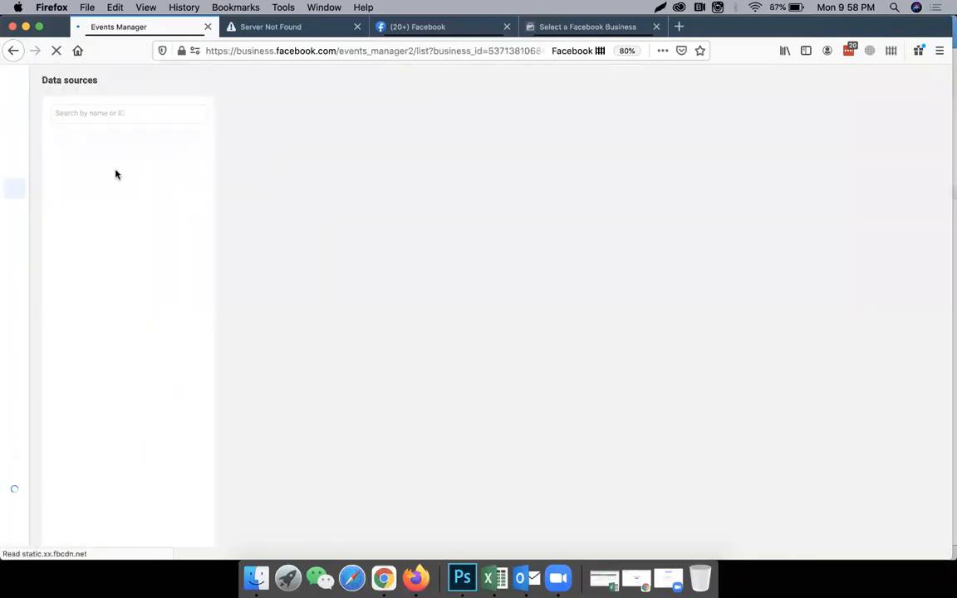
mouse_move(13, 164)
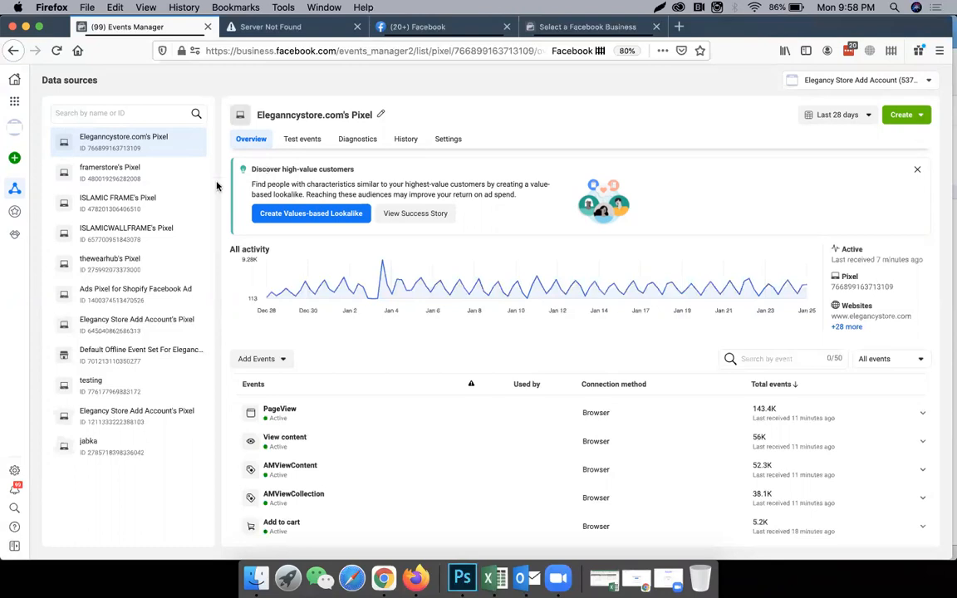
mouse_move(15, 163)
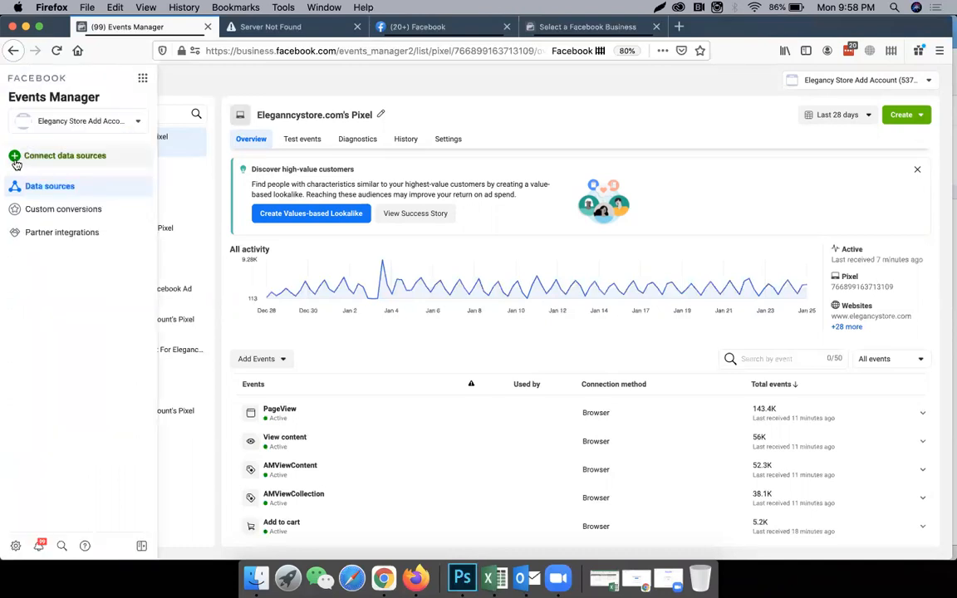
Switch from Events Manager to Ads Manager for the Elegancy Store business.
click(143, 78)
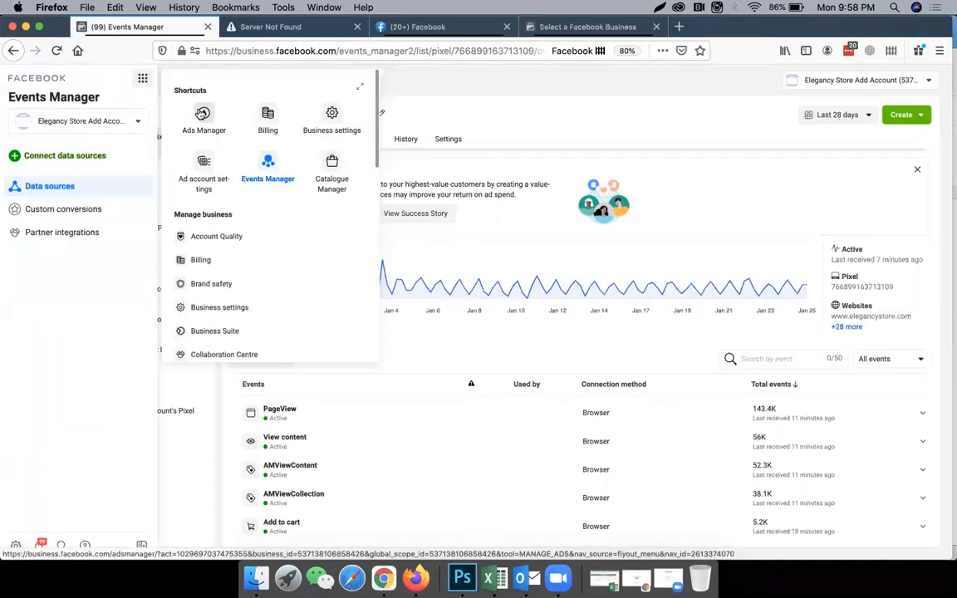
click(197, 113)
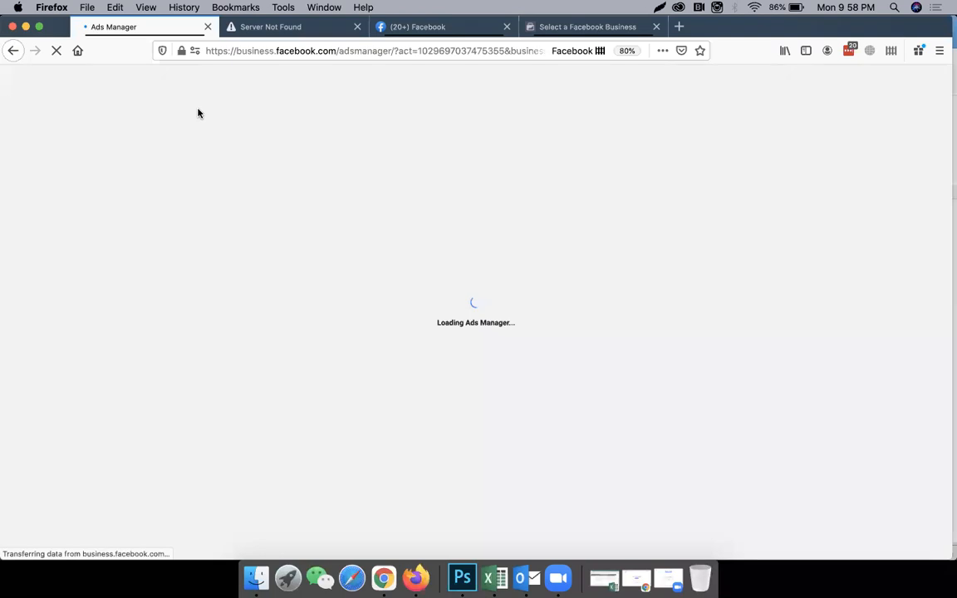